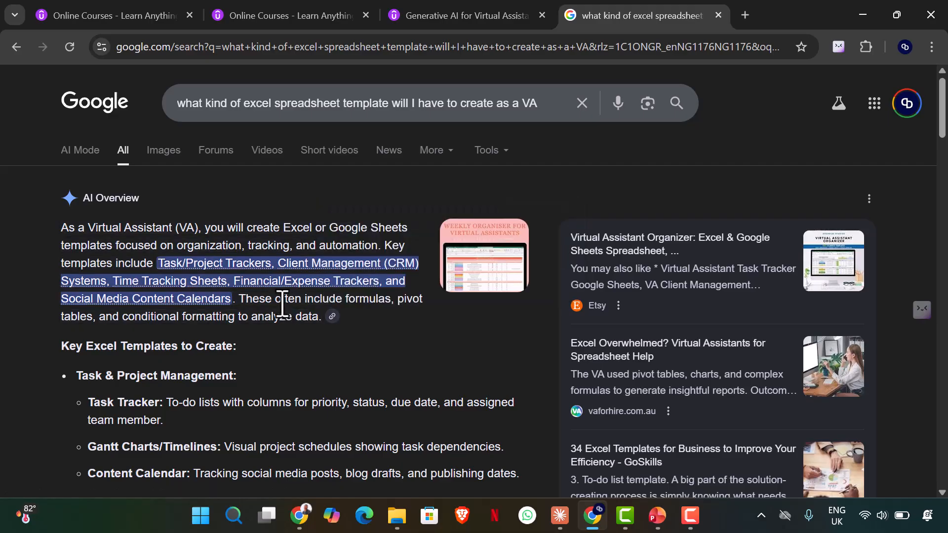
Read through the AI Overview's list of Excel templates a virtual assistant creates, from task trackers to the pro tips
scroll(293, 293, down, 1)
scroll(293, 292, down, 3)
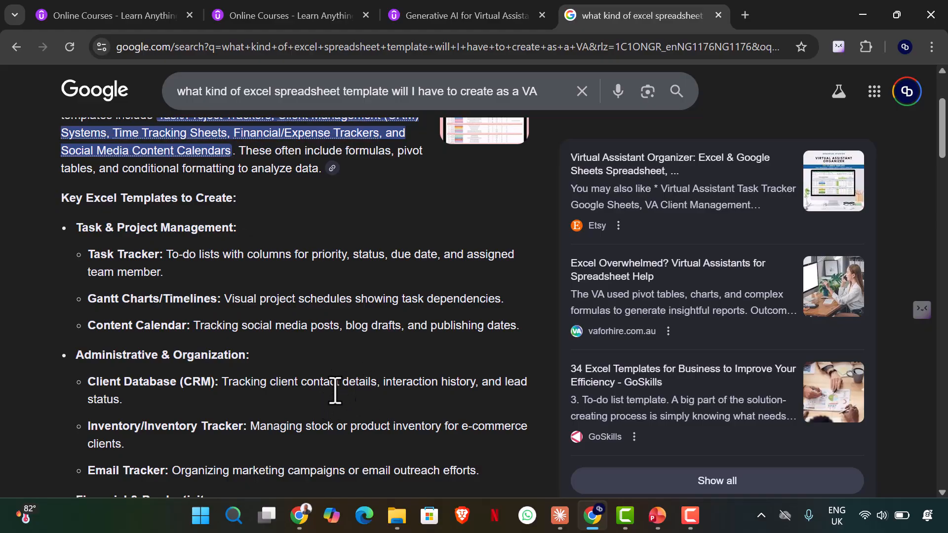
scroll(339, 385, down, 1)
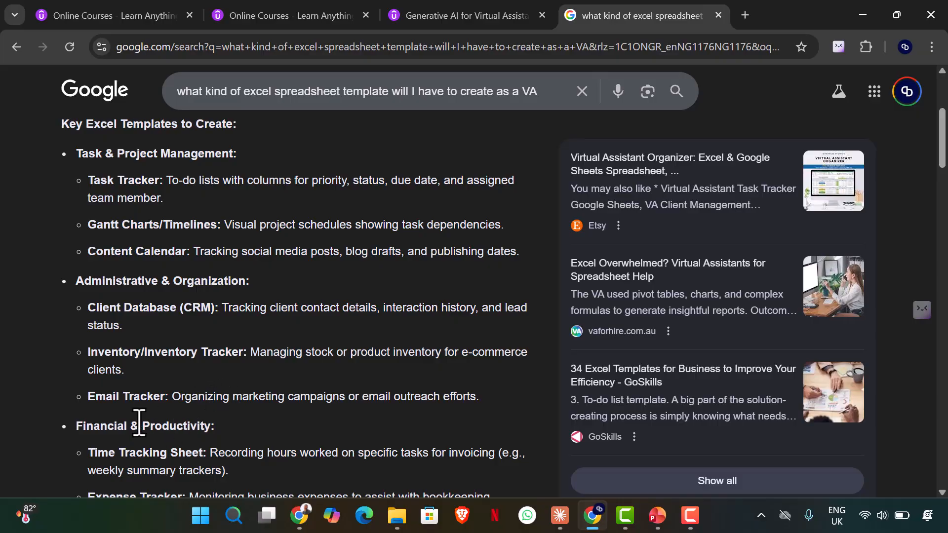
scroll(234, 410, down, 1)
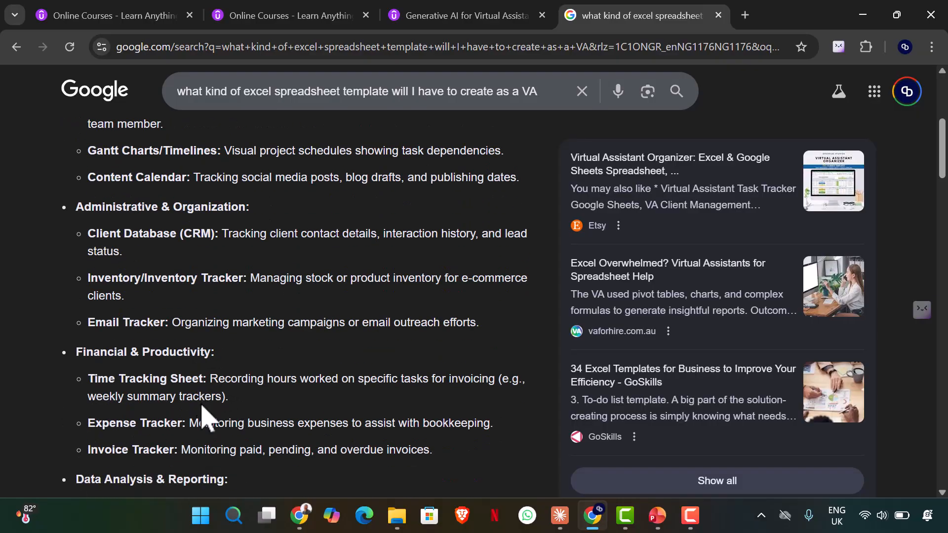
scroll(188, 402, down, 1)
scroll(207, 399, down, 1)
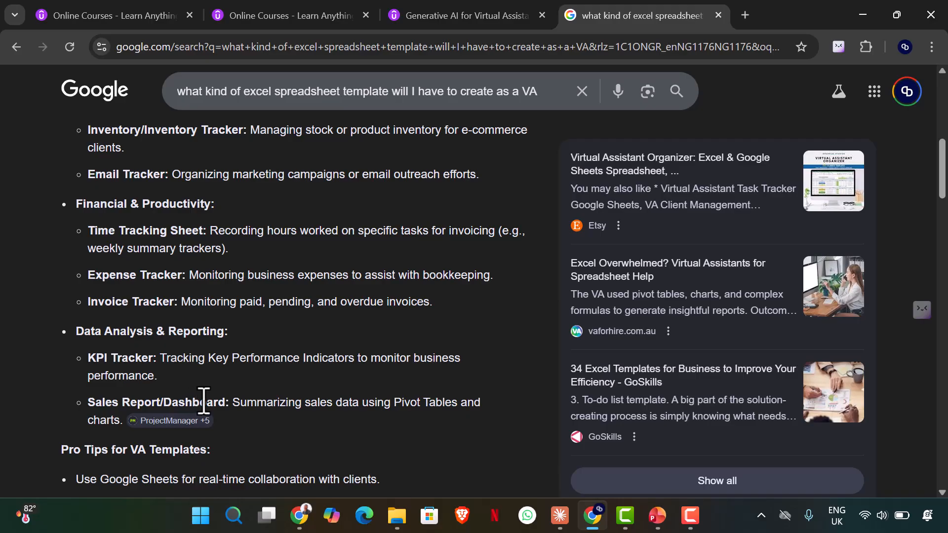
scroll(180, 395, down, 1)
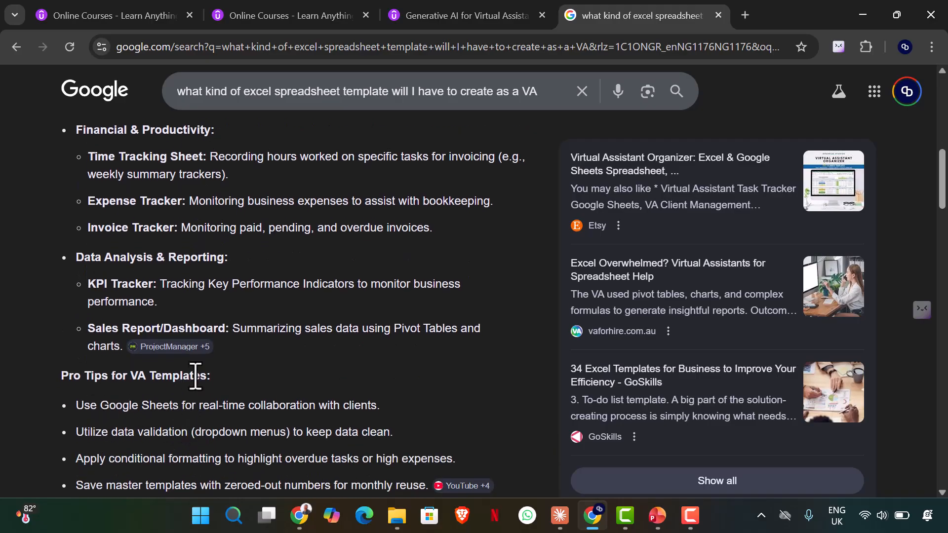
scroll(195, 377, up, 5)
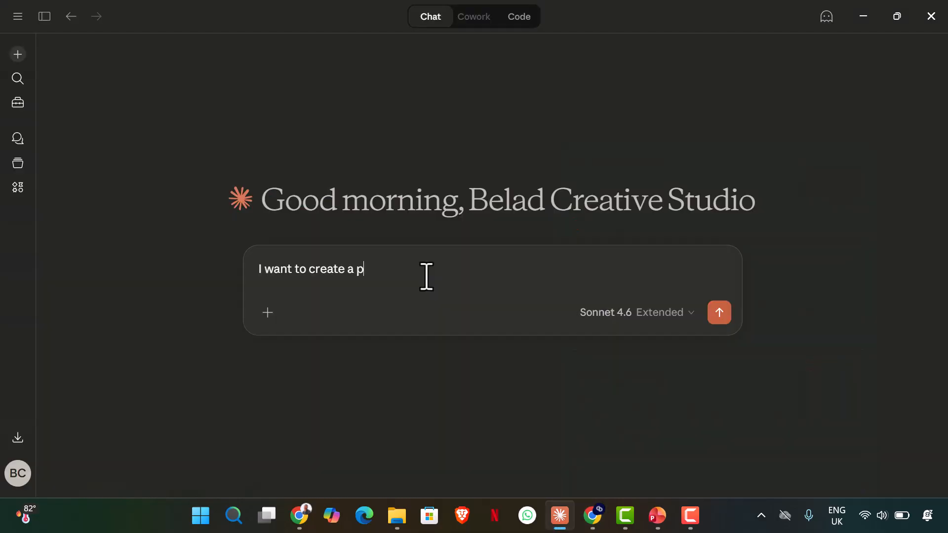
In Claude, start a prompt saying "I want to create a project tracker for this brand I am working for, AAIPSDS"
text(roject tracker for this bra)
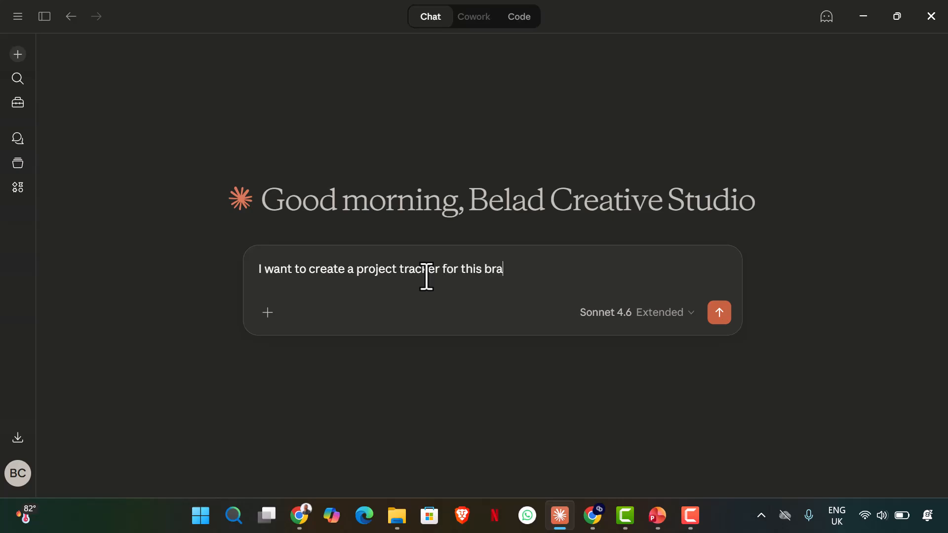
text(nd I am working for, AAA)
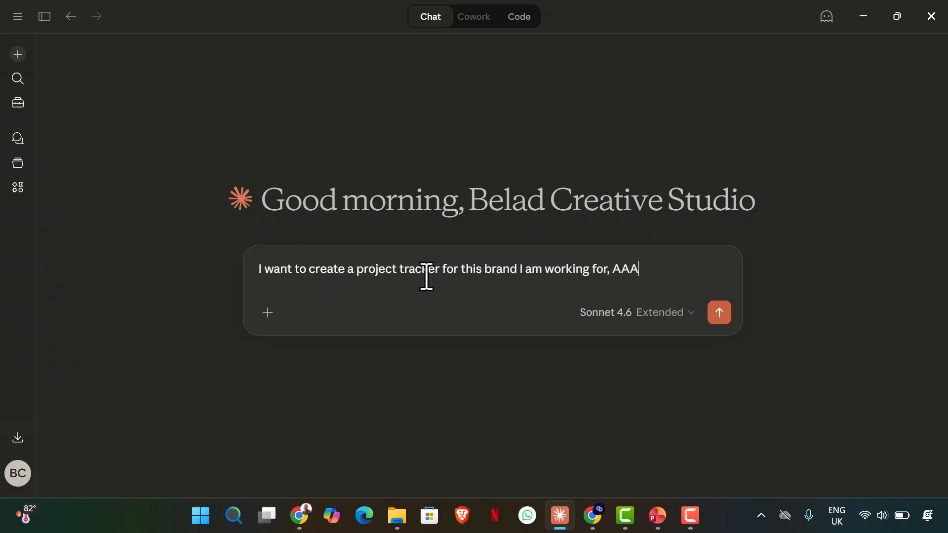
key(BackSpace)
key(BackSpace)
text(IPSIS, the idea is )
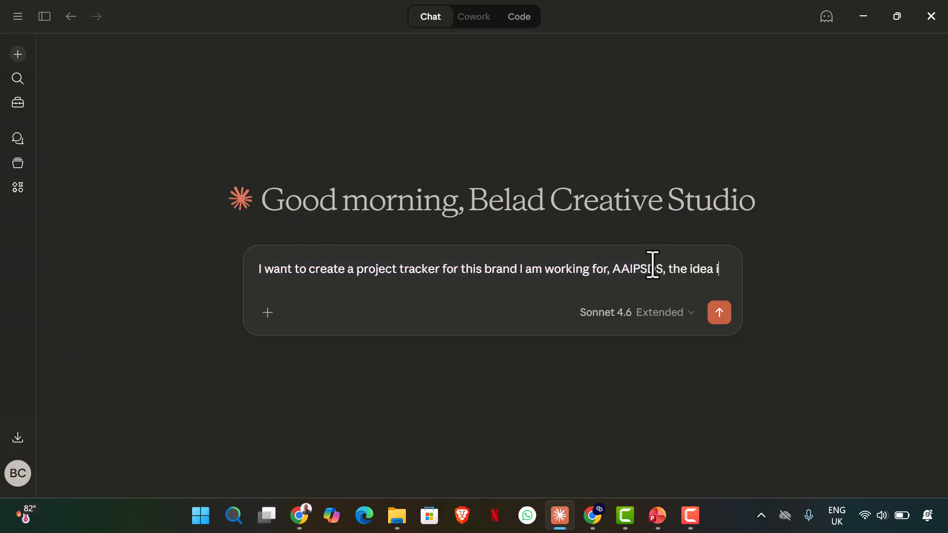
Complete and send the prompt: the boss assigns tracks through a spreadsheet, and they are tracked with task status, names and deliverables
text(for th)
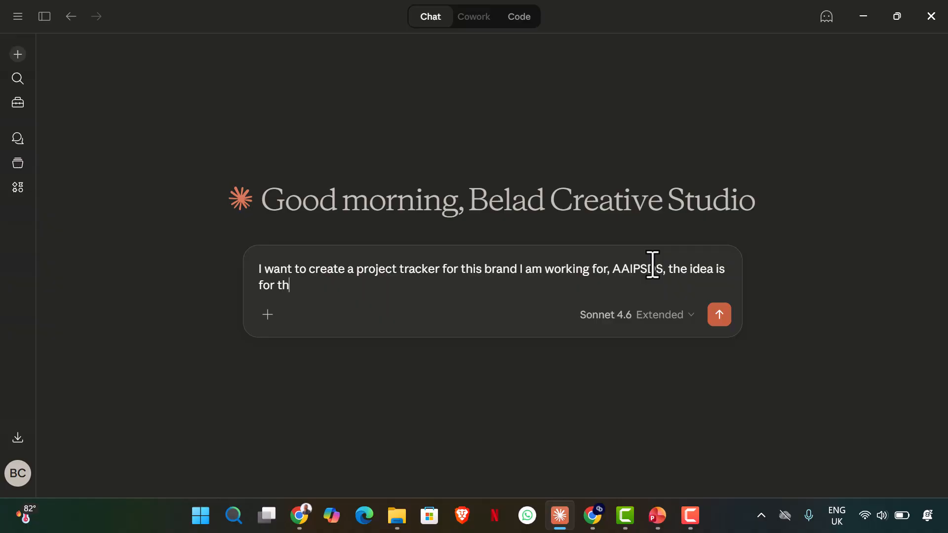
text(e boss to be able to assign tracks thr)
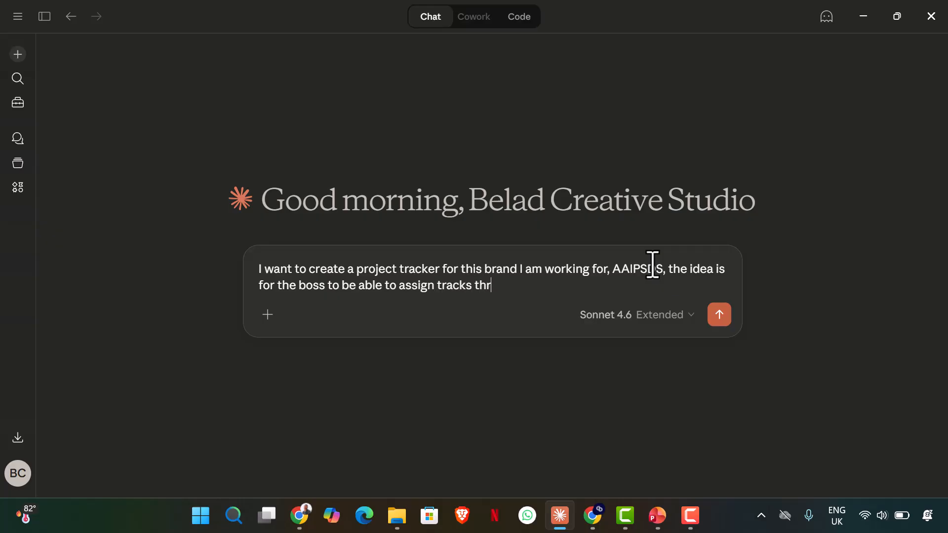
text(ough sprea)
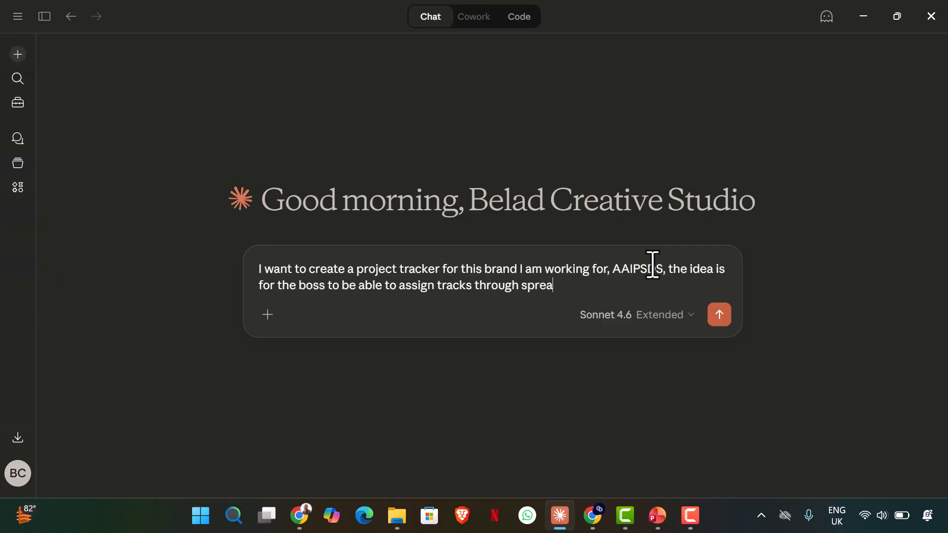
text(dsheet, I track )
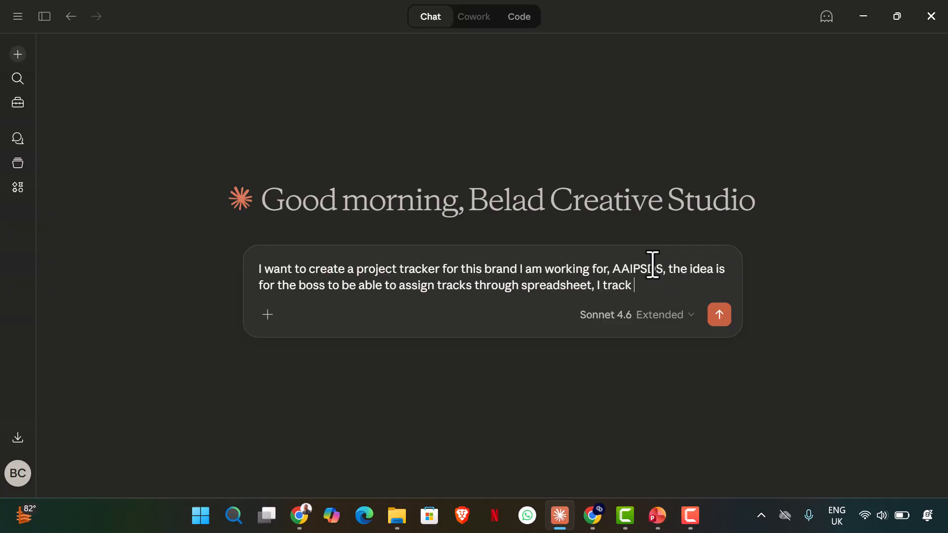
text(them with the t)
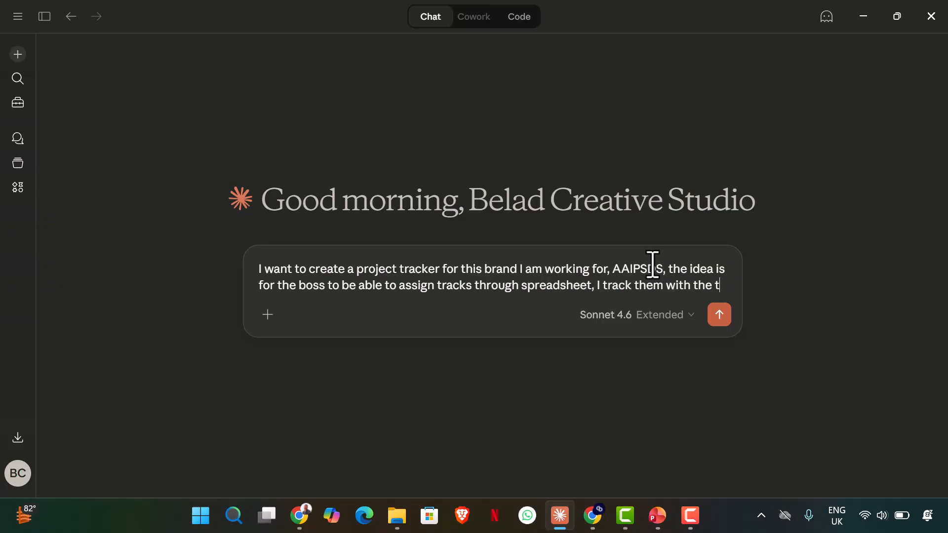
text(ask statu)
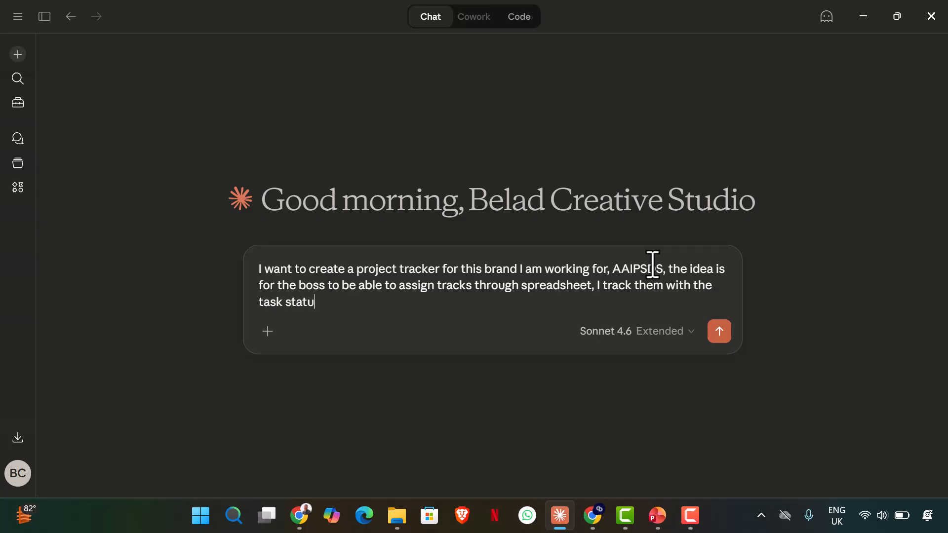
text(s, their names, deliverb)
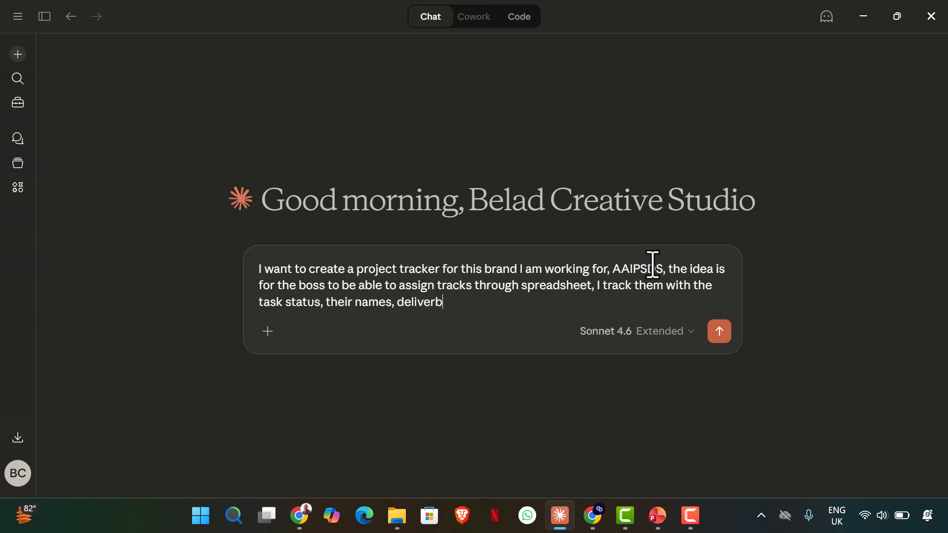
key(BackSpace)
text(ables.)
click(721, 335)
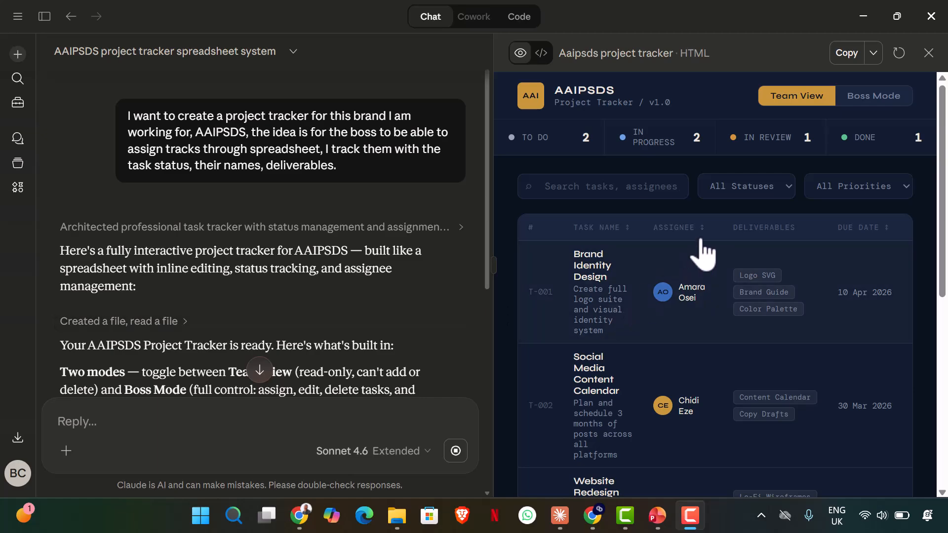
Look through the generated tracker's task rows, assignees, deliverables and due dates in Team View
scroll(693, 212, down, 8)
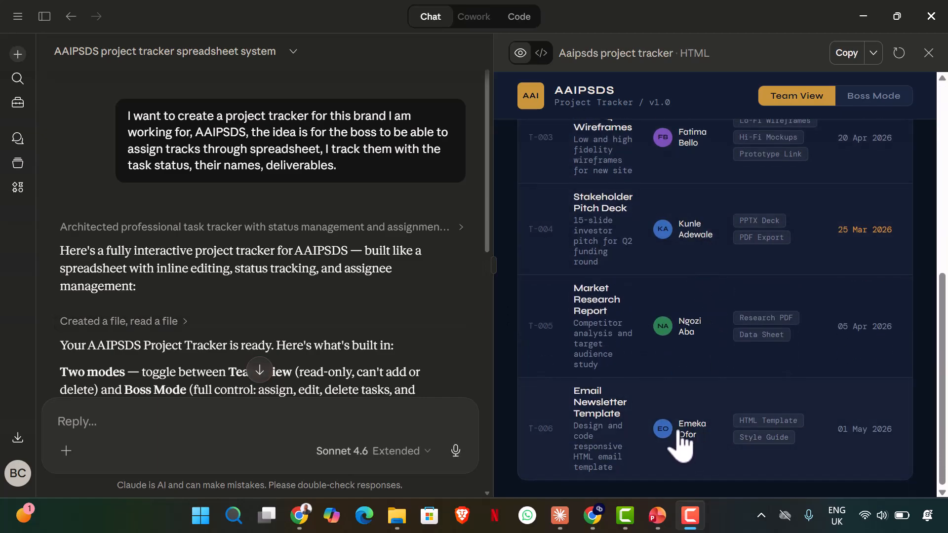
scroll(677, 345, up, 8)
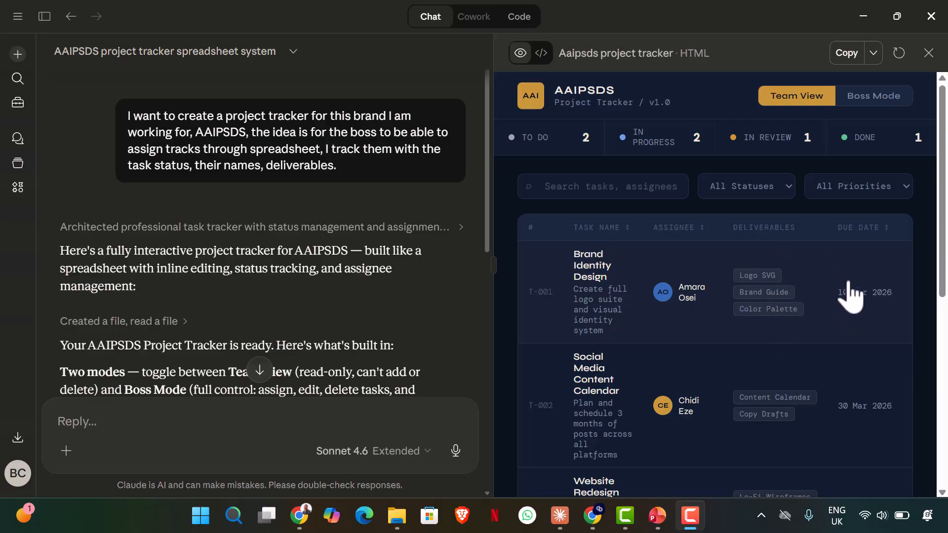
scroll(834, 321, down, 8)
scroll(797, 417, up, 8)
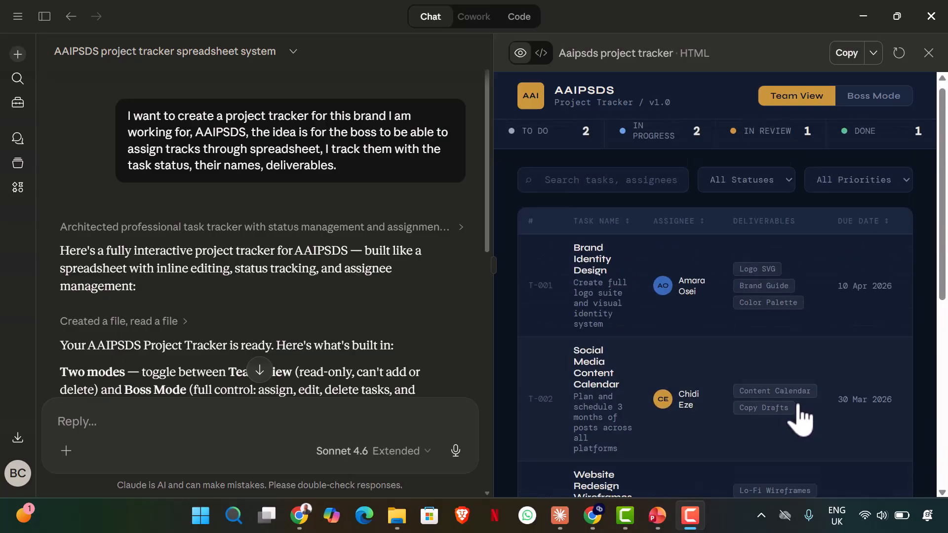
Switch the tracker to Boss Mode and inspect the Assign New Task form, closing it without adding a task
click(869, 99)
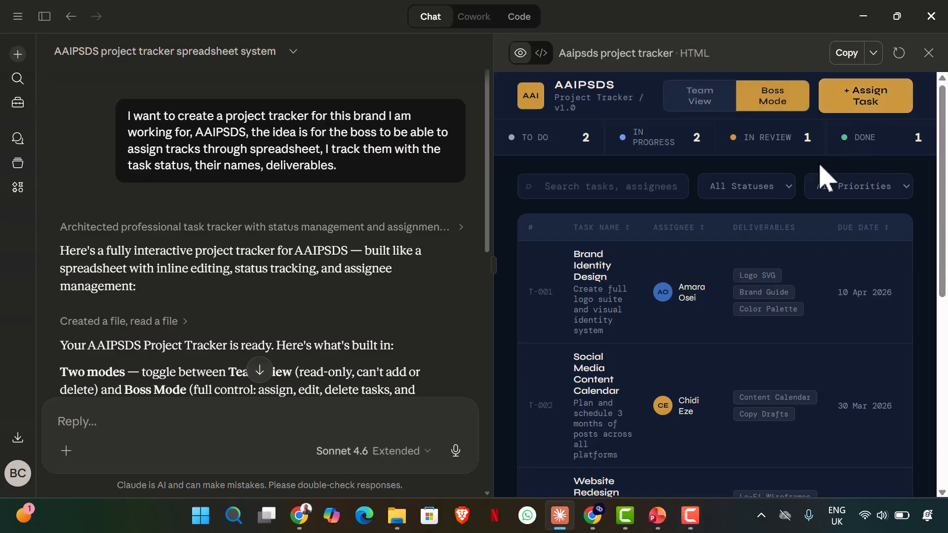
click(852, 106)
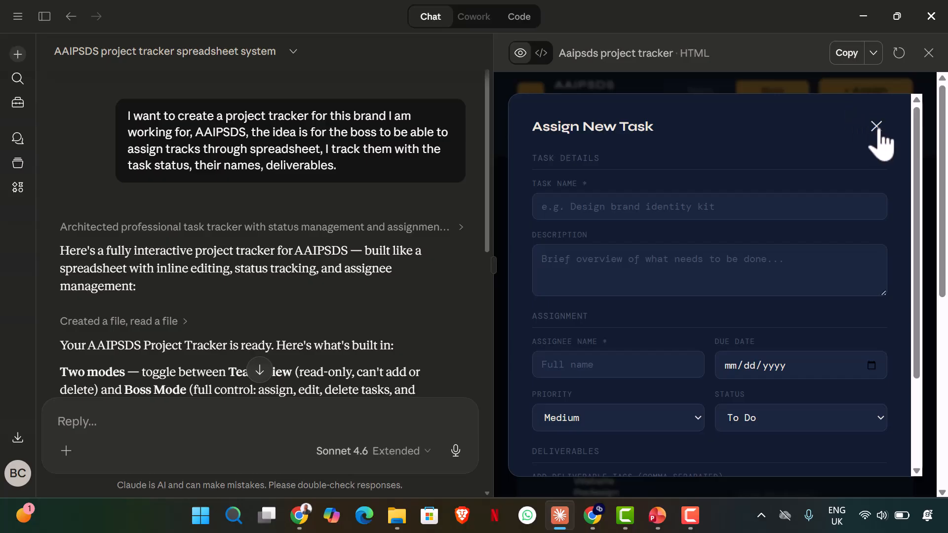
click(875, 129)
click(863, 106)
scroll(649, 380, down, 2)
scroll(698, 437, up, 2)
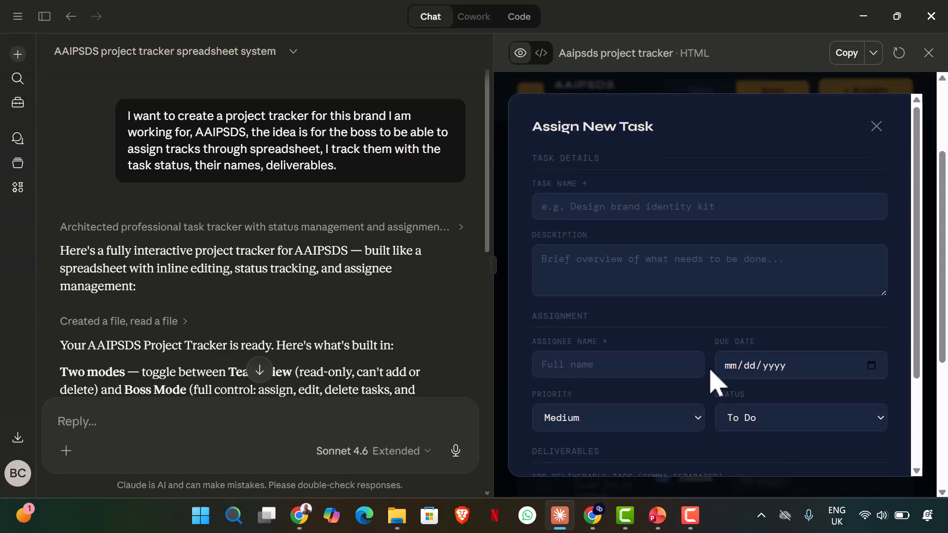
click(875, 127)
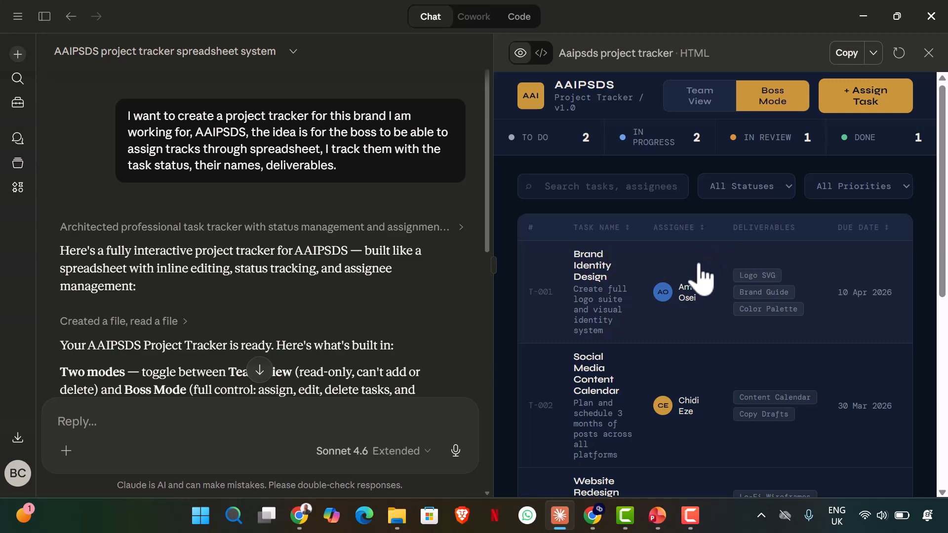
Compare Team View with Boss Mode and review the remaining task rows in Boss Mode
click(716, 110)
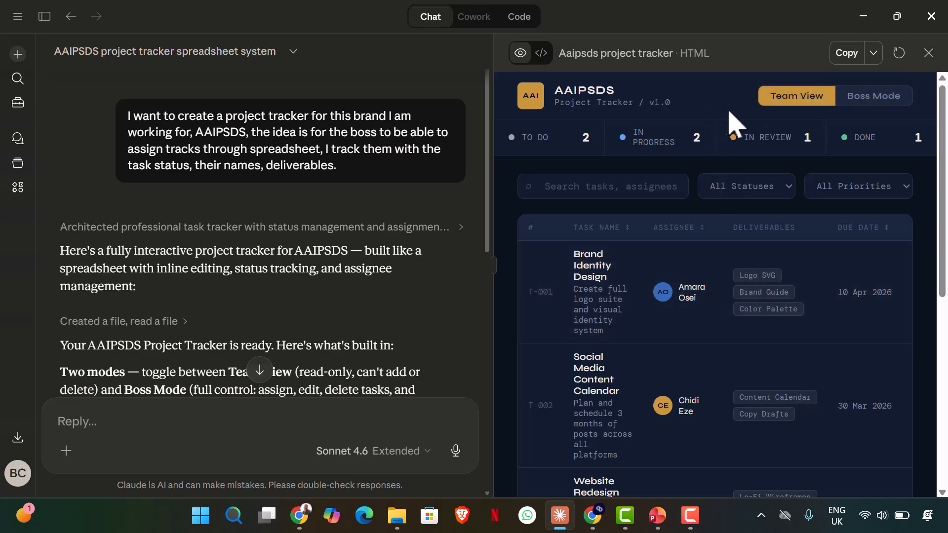
click(862, 104)
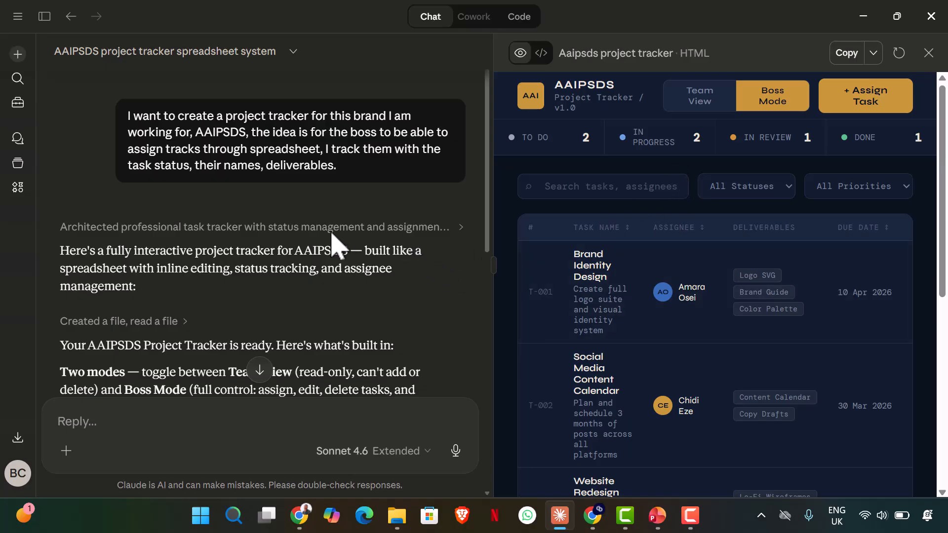
scroll(676, 284, down, 8)
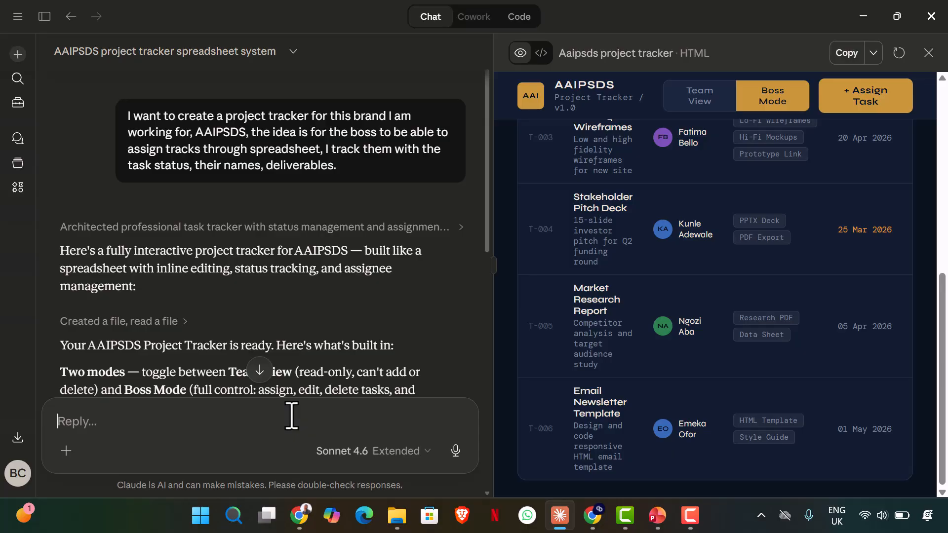
Send the follow-up request "I want to make this an excel spreadsheet template, where everything could be used on google sheet."
key(BackSpace)
text(I)
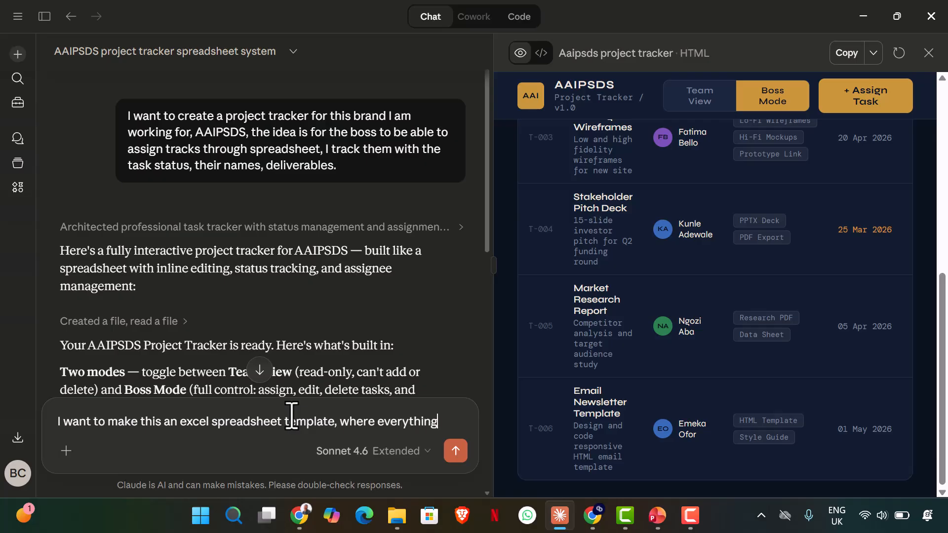
text(ld be used on google sheet.)
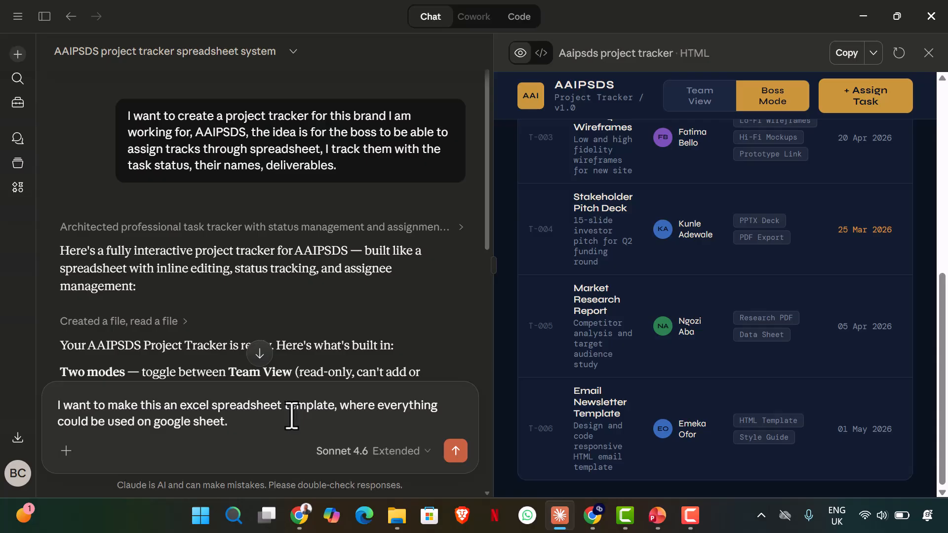
key(Return)
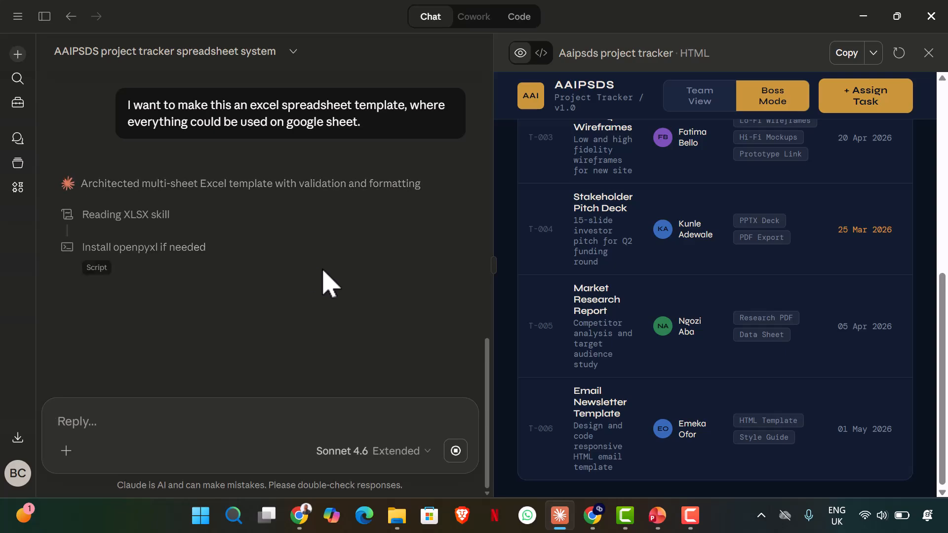
click(690, 516)
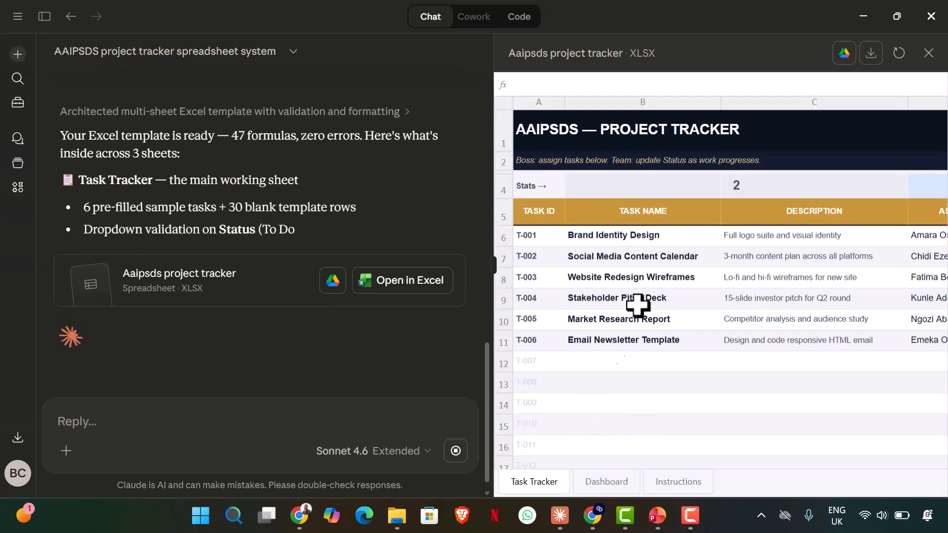
Examine the Dashboard and Instructions sheets of the generated project tracker workbook
click(610, 481)
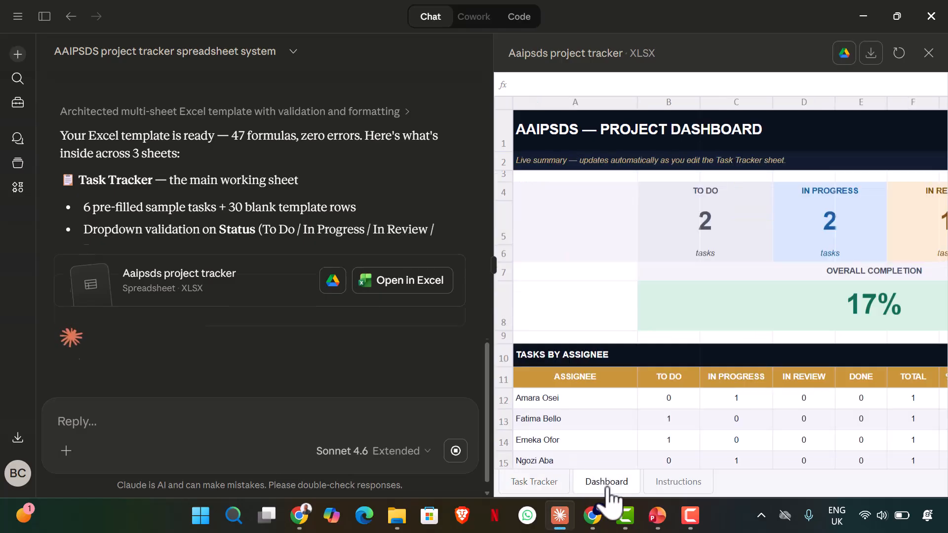
scroll(723, 336, down, 1)
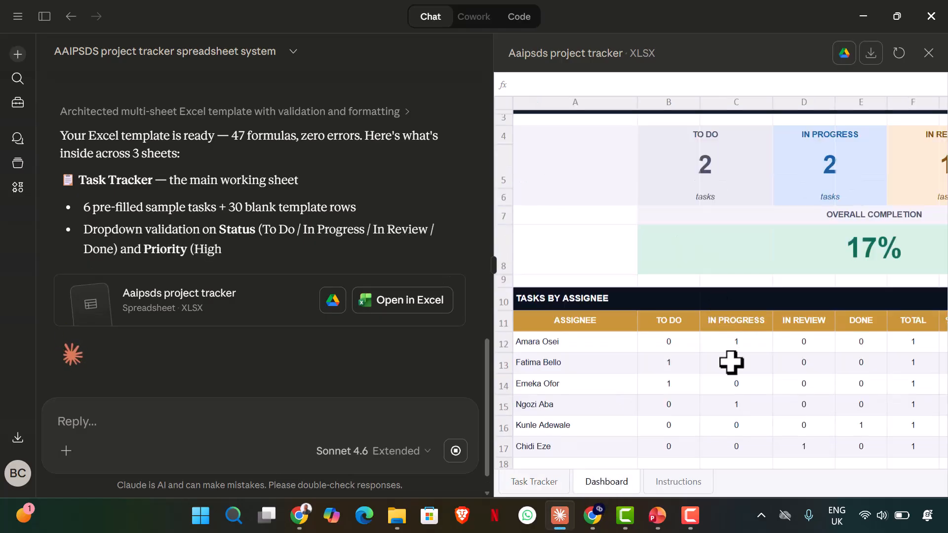
click(687, 487)
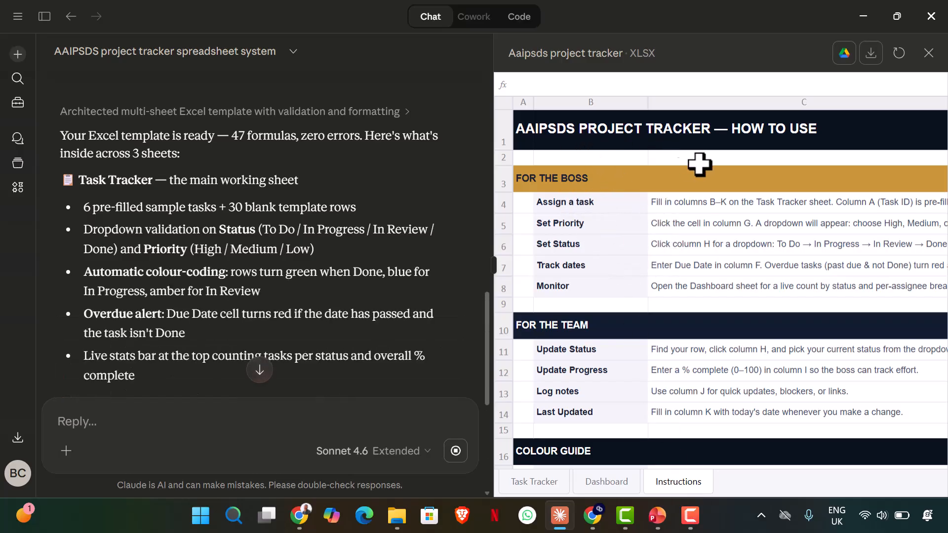
scroll(642, 410, down, 3)
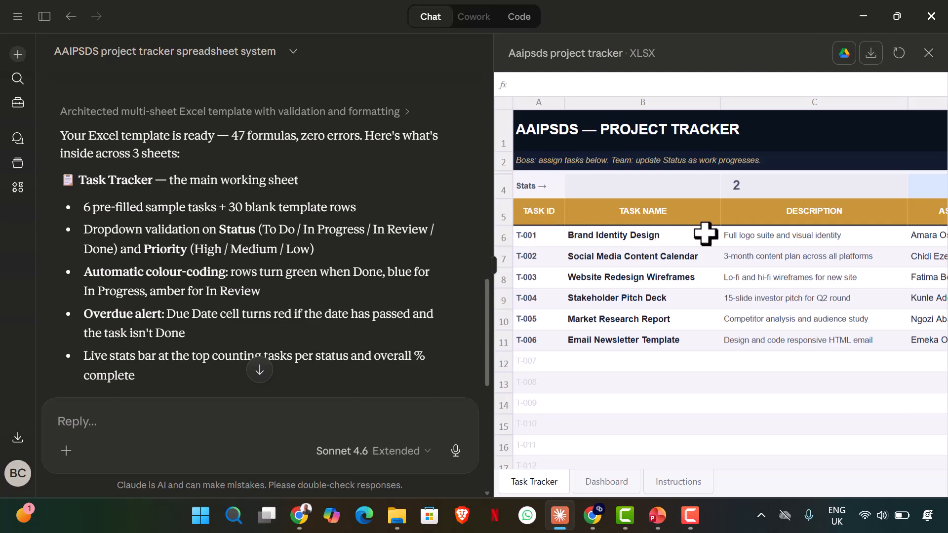
Save the generated workbook as AAIPSDS_Project_Tracker in the Downloads folder and open it in Excel
click(691, 324)
click(758, 320)
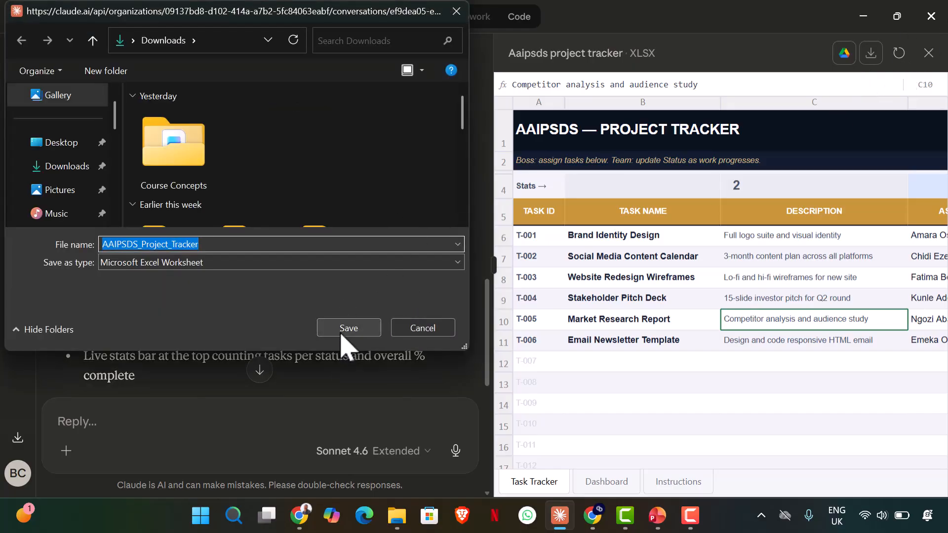
click(341, 335)
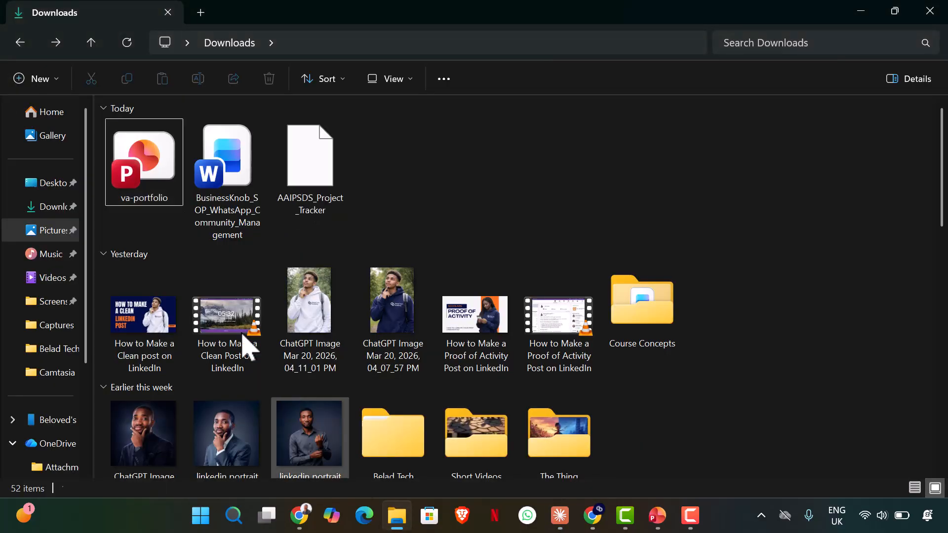
click(321, 209)
double_click(313, 198)
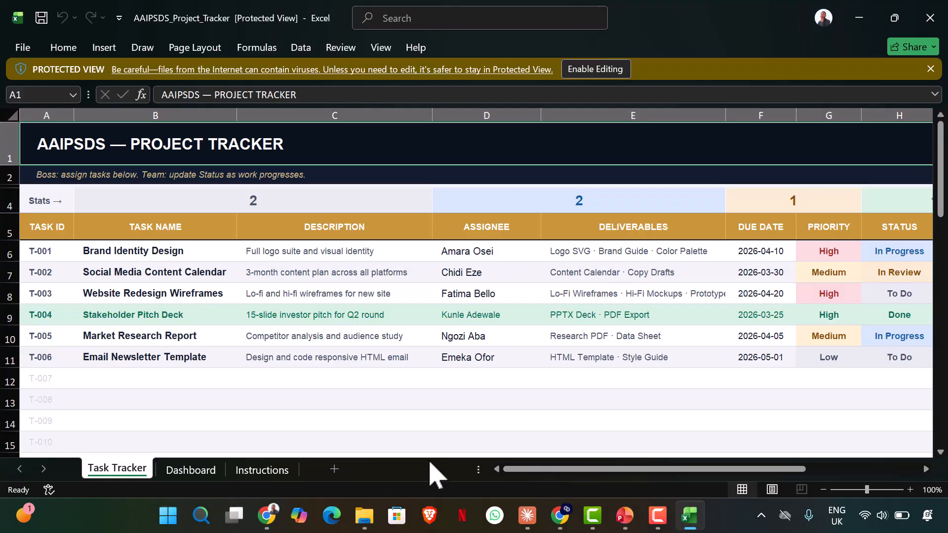
Examine the Instructions sheet's guidance for the boss and team, plus its colour guide, and review the Dashboard sheet's task summary
click(266, 471)
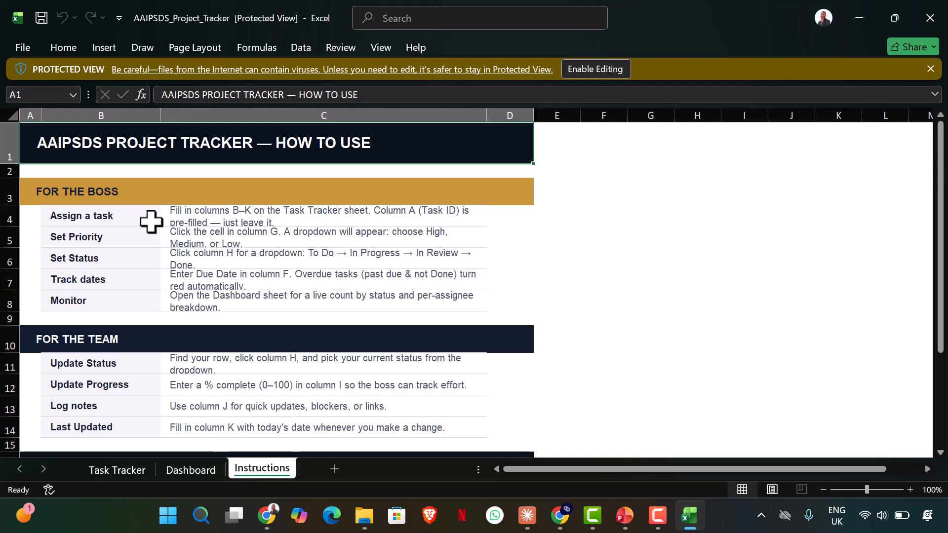
click(190, 219)
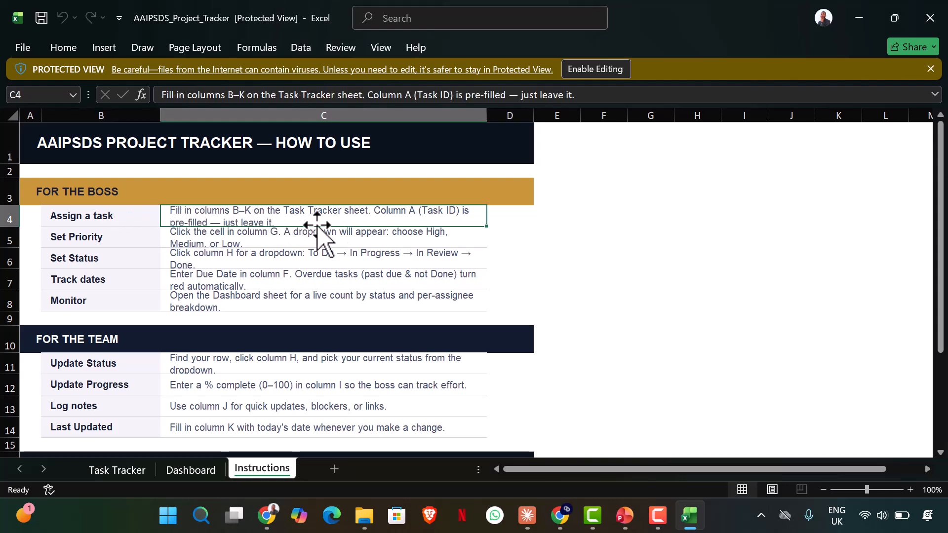
click(99, 242)
click(200, 243)
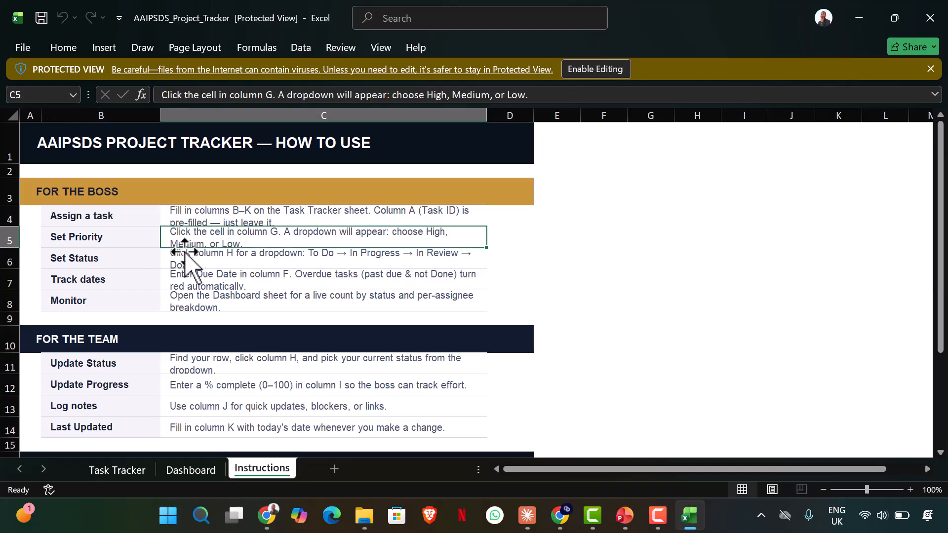
click(126, 266)
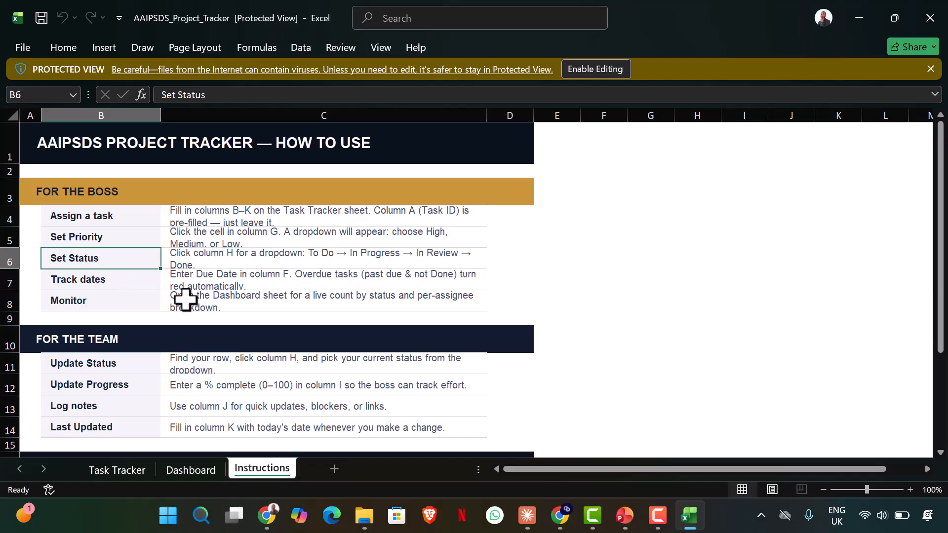
scroll(165, 362, down, 2)
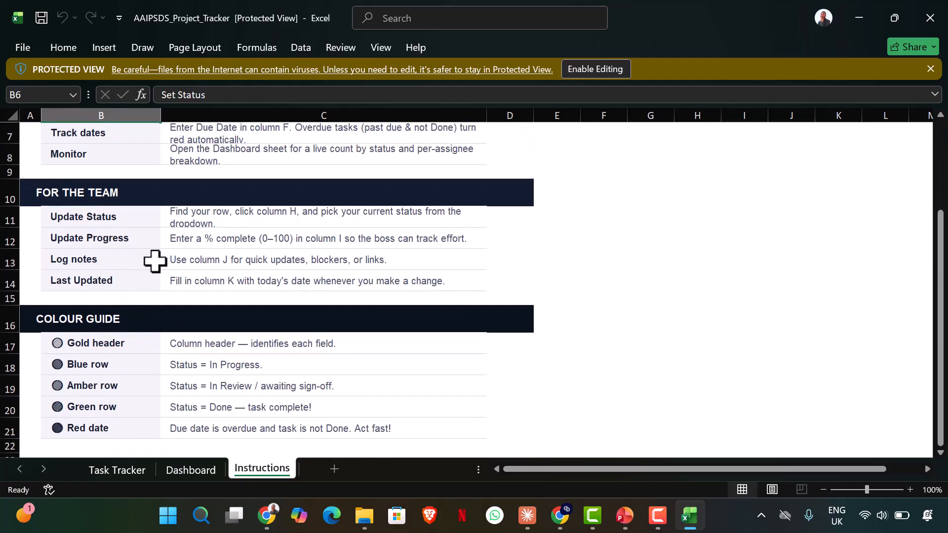
click(200, 471)
scroll(296, 297, down, 2)
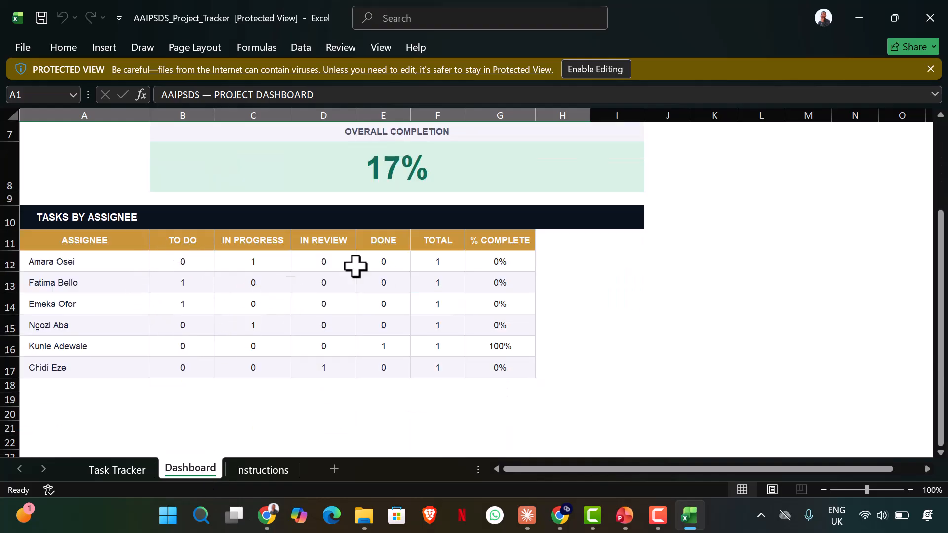
scroll(287, 347, up, 2)
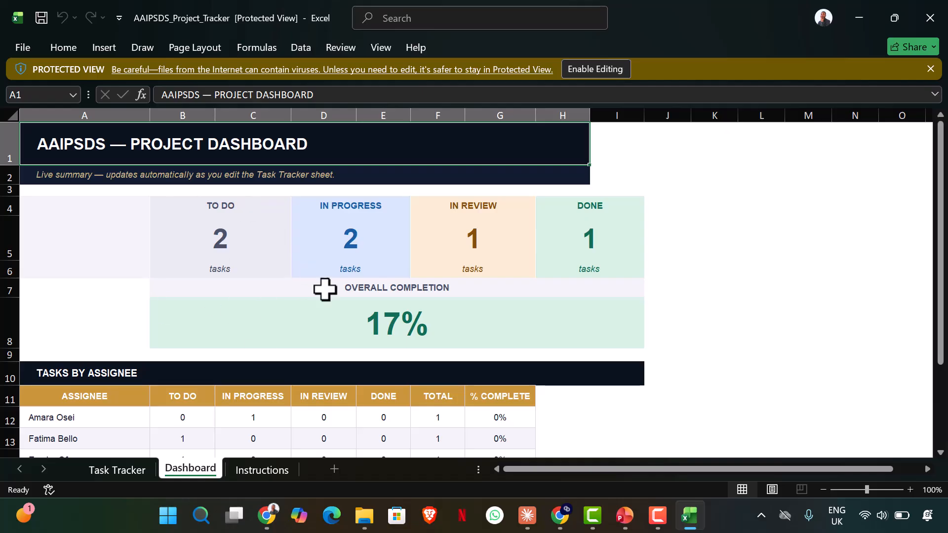
Examine the Task Tracker sheet's columns from Task ID to Last Updated, using the Brand Identity Design row as reference
click(132, 482)
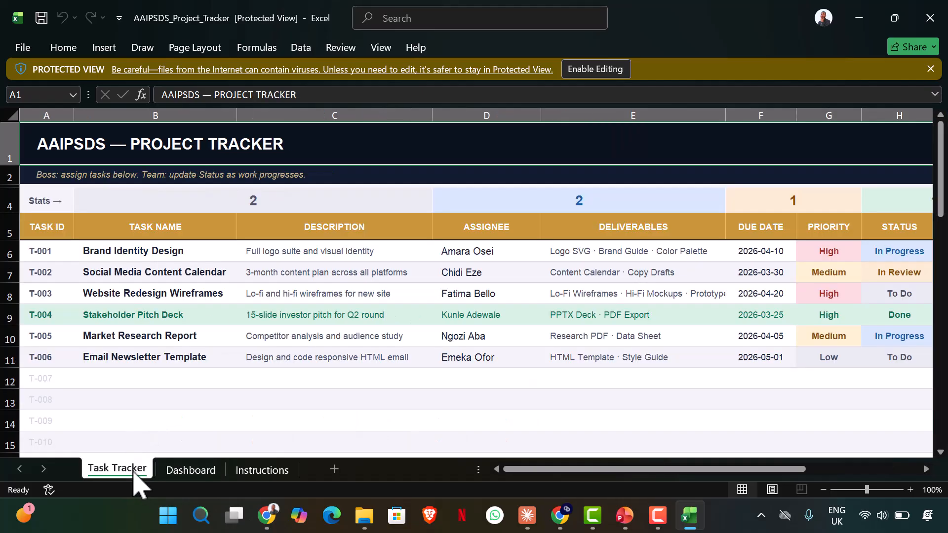
click(51, 252)
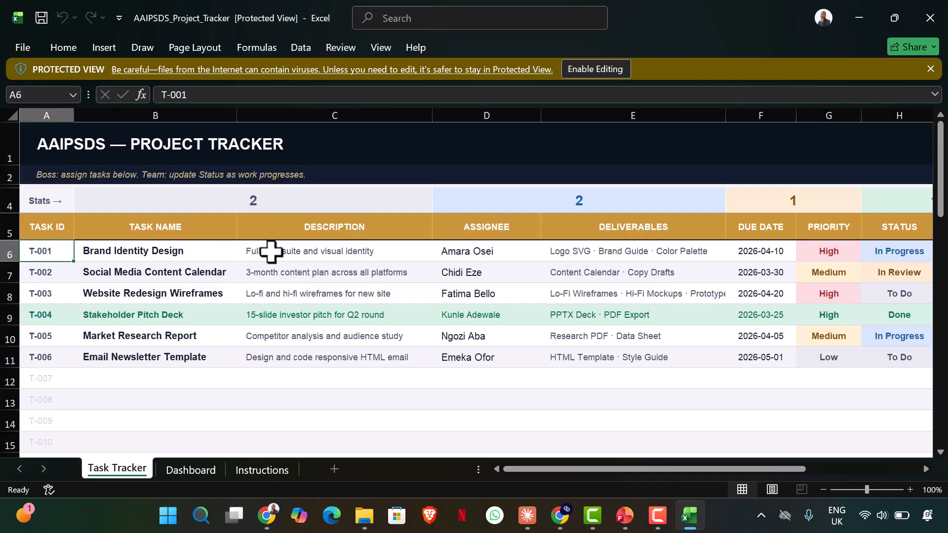
click(272, 252)
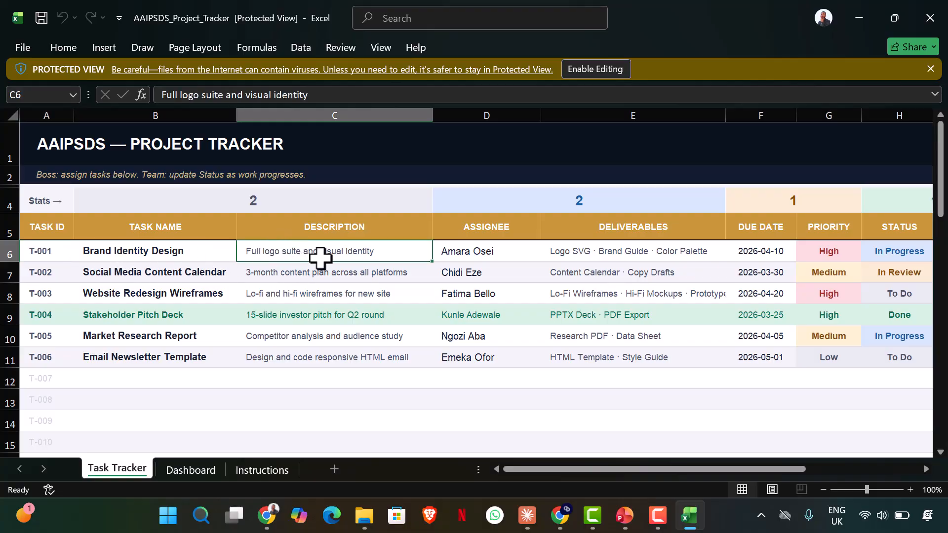
click(474, 254)
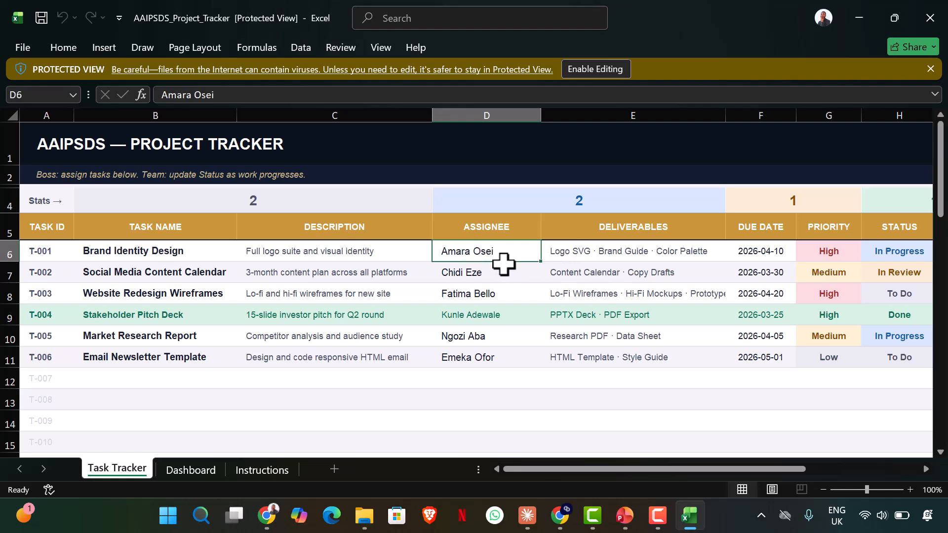
click(582, 269)
click(586, 256)
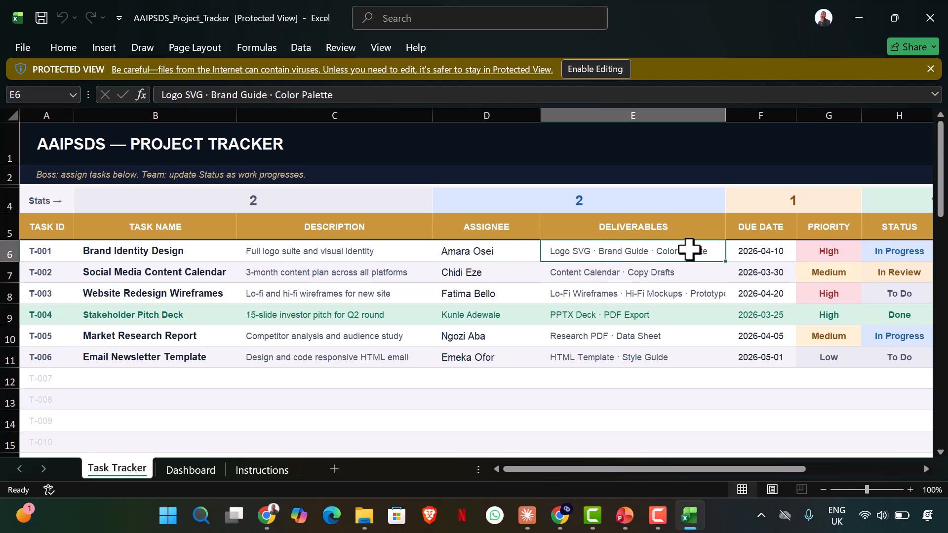
click(771, 251)
click(829, 252)
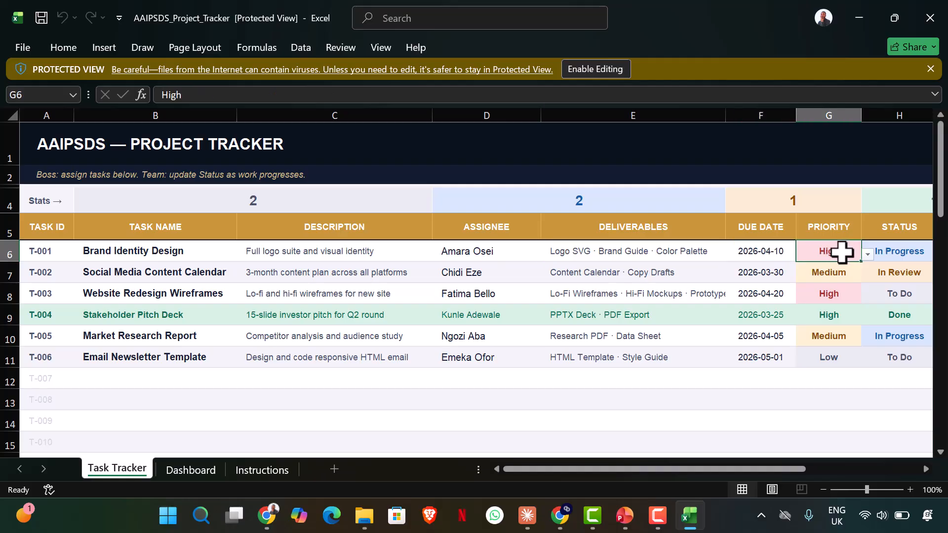
click(896, 252)
drag(766, 469, 863, 457)
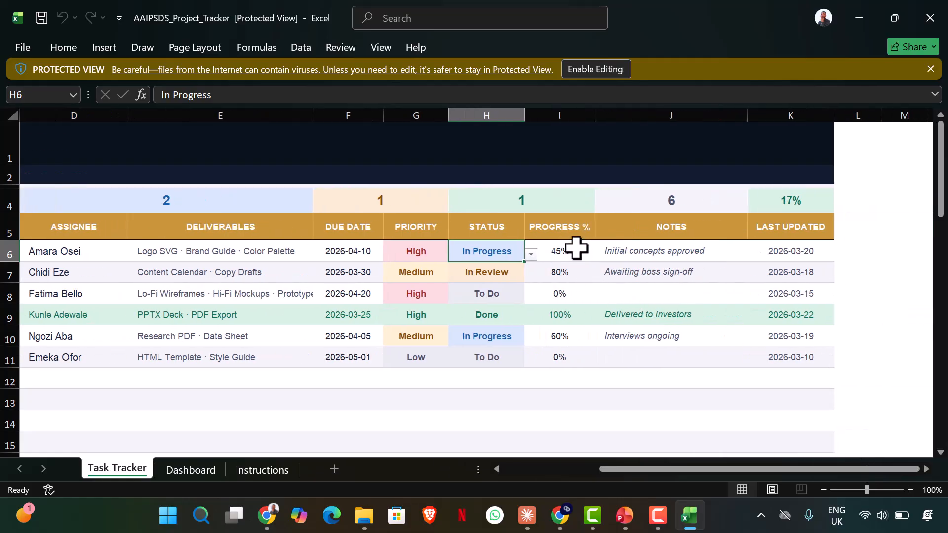
click(576, 248)
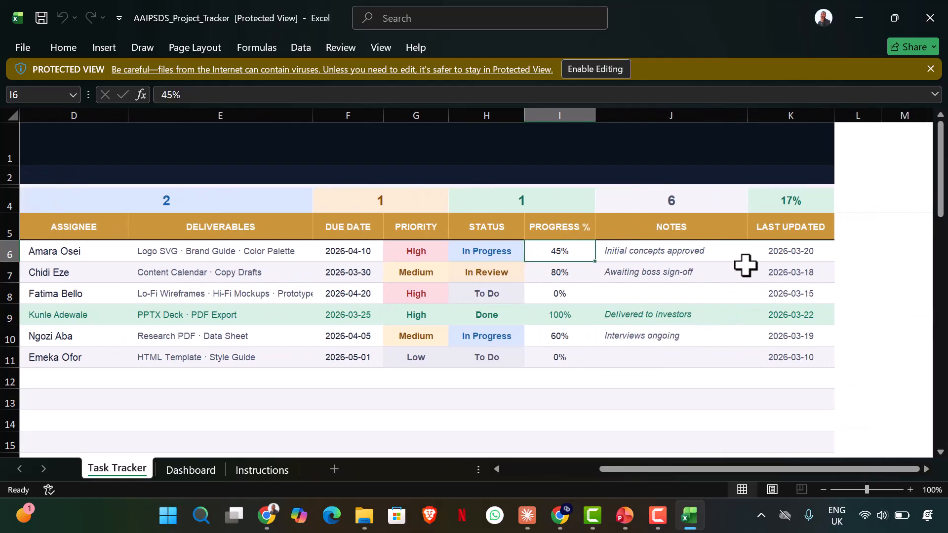
click(725, 320)
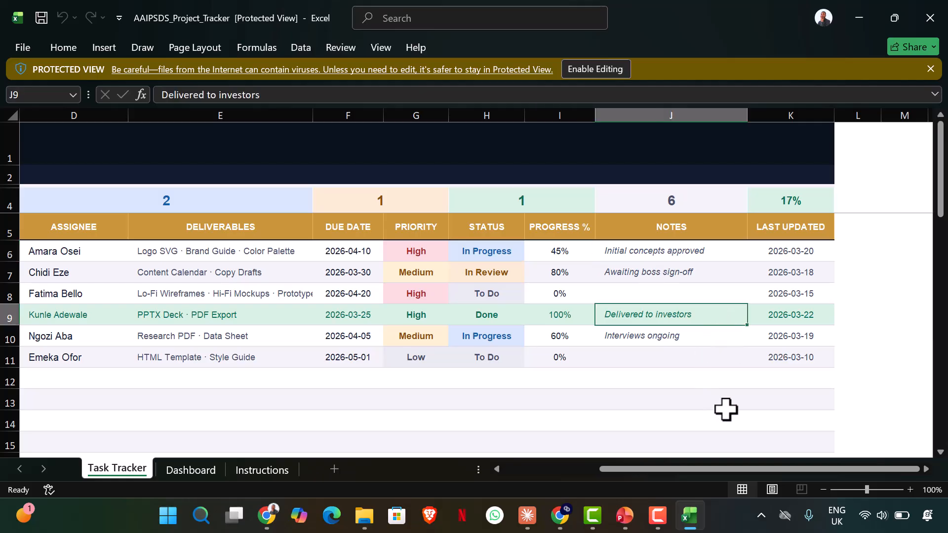
Enable editing in the workbook and check whether the Assignee cells on the Task Tracker sheet offer dropdowns
click(614, 70)
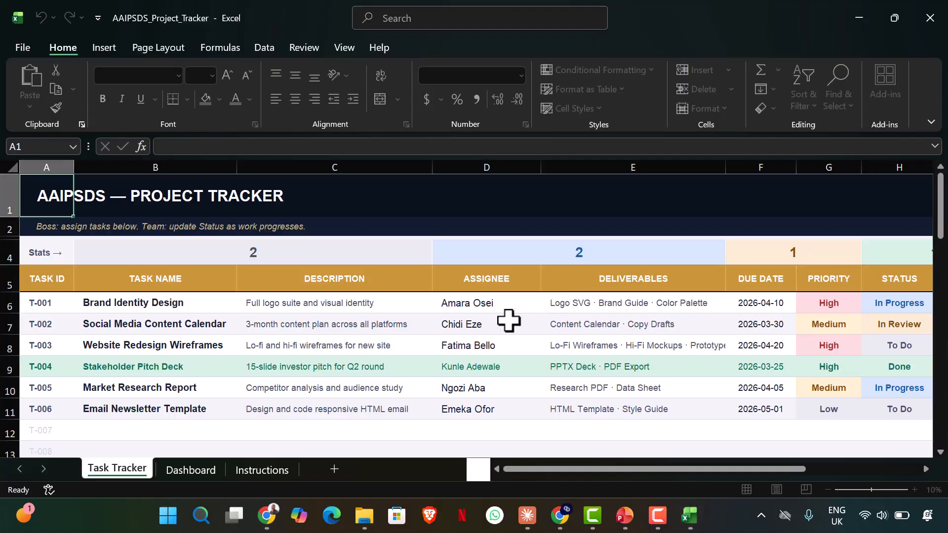
click(466, 302)
click(474, 288)
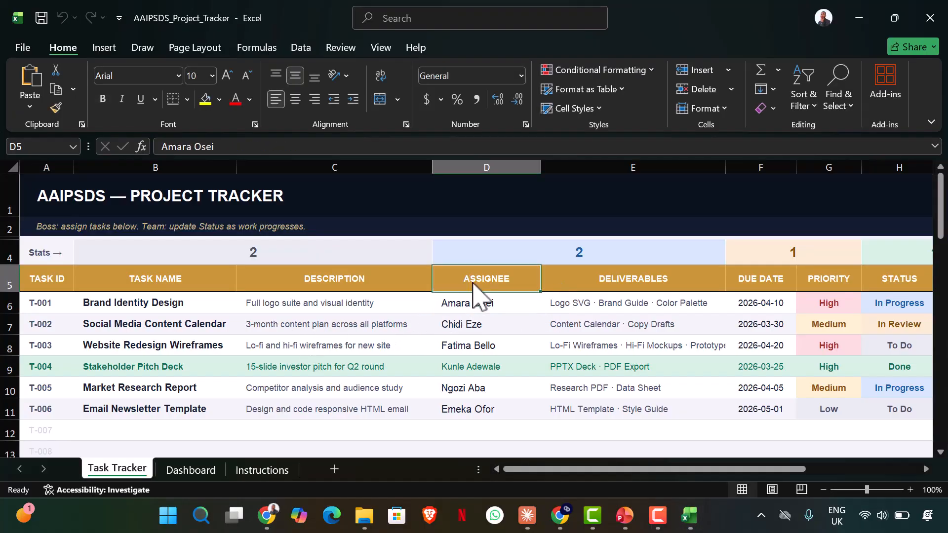
click(481, 309)
click(489, 330)
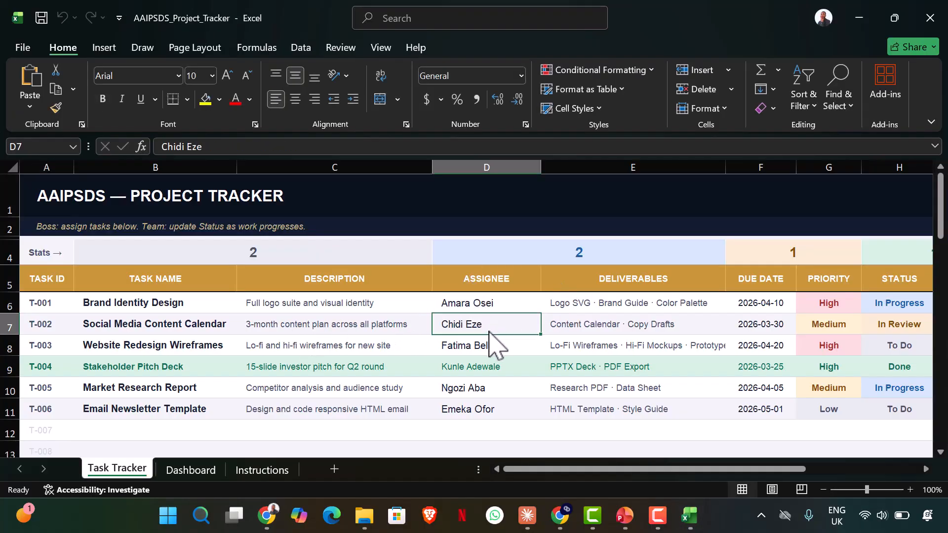
click(495, 366)
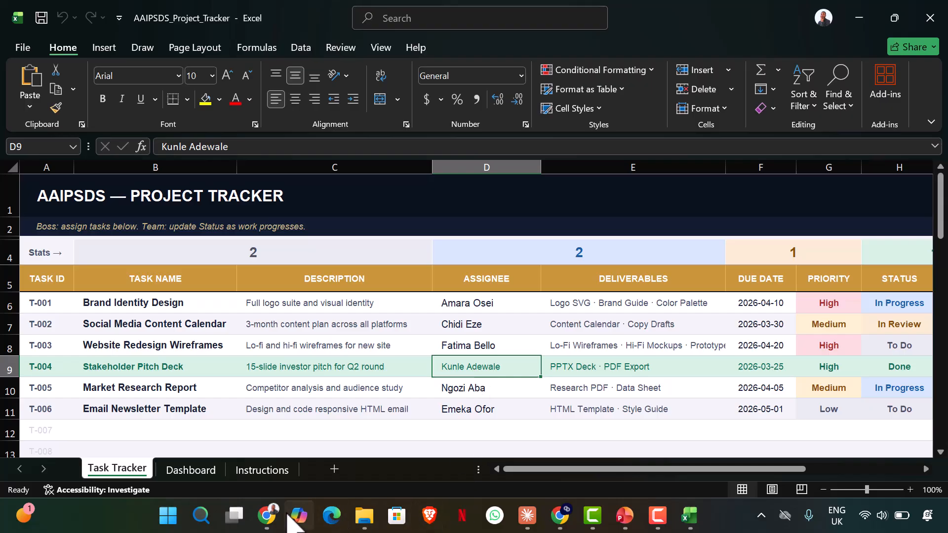
Switch to Claude and send "I don't have to type manually, why don't you use a dropdown to automate the processes, all that needs to be inputted should be the task."
click(271, 515)
scroll(677, 296, down, 2)
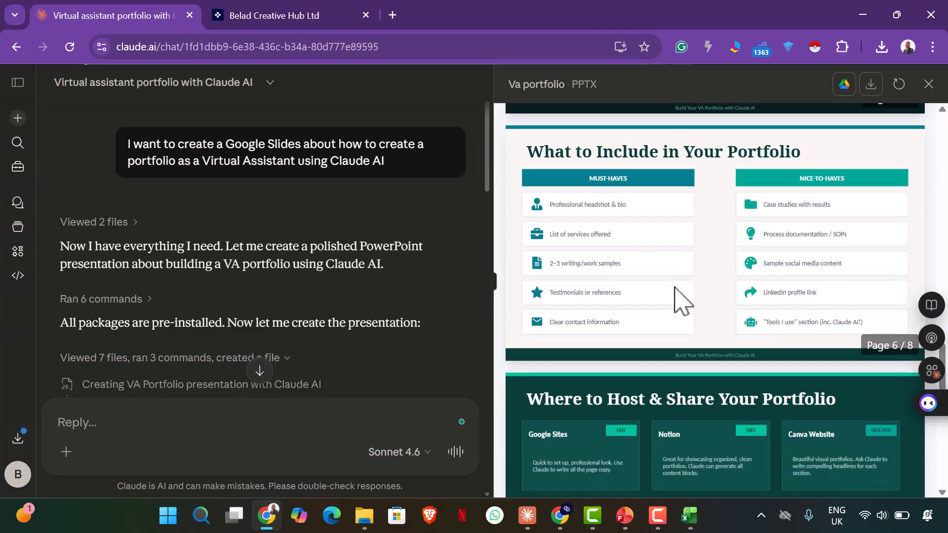
click(527, 515)
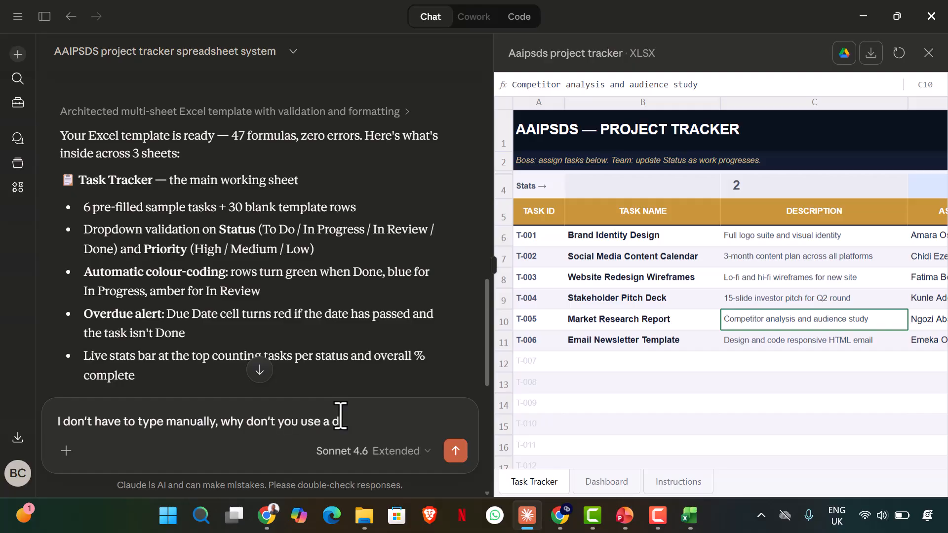
click(665, 522)
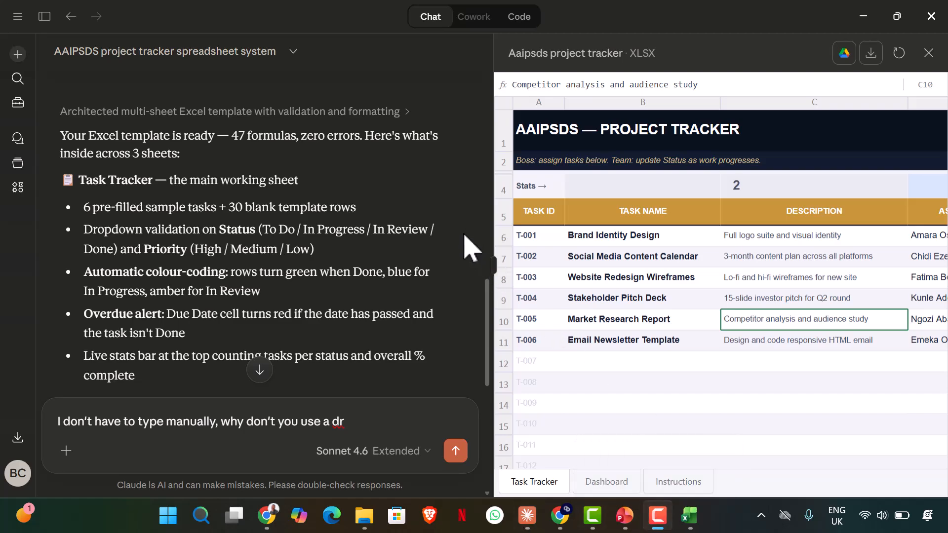
click(388, 422)
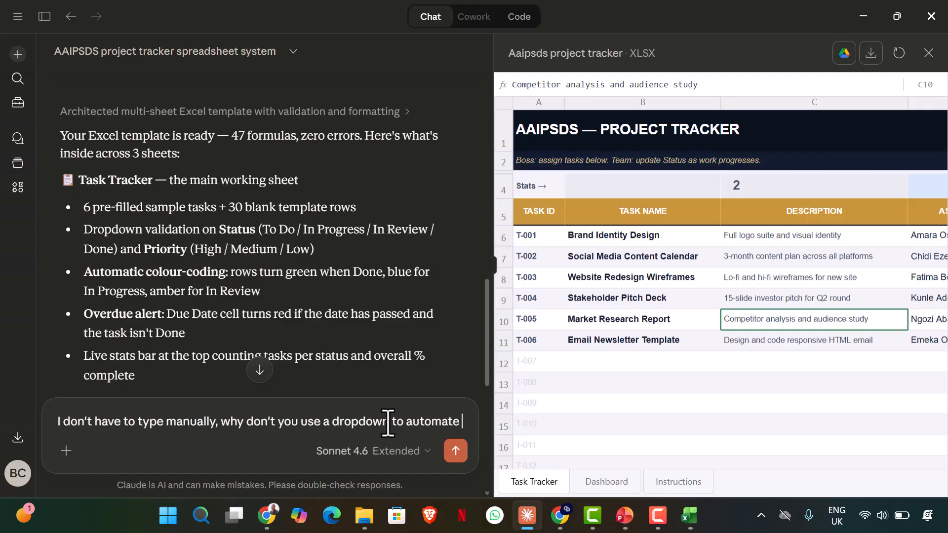
text(the)
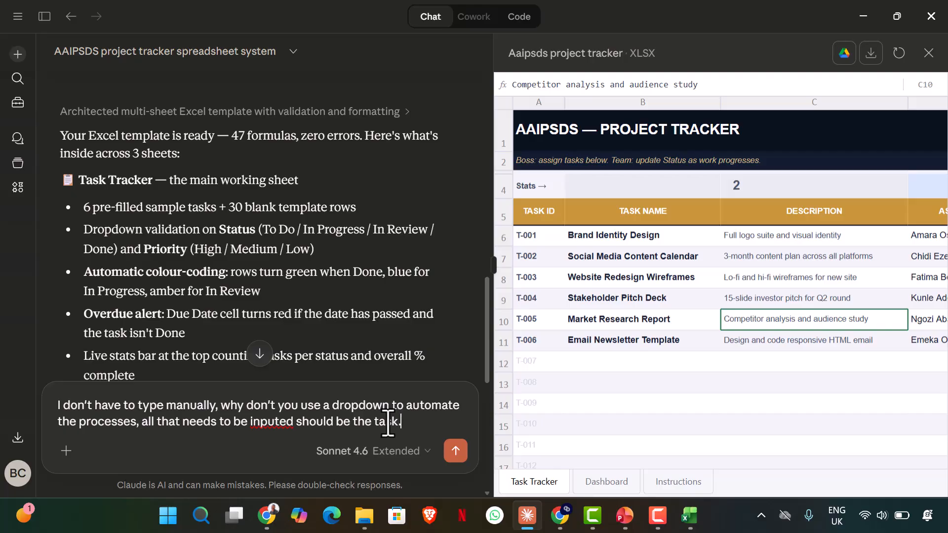
right_click(278, 425)
click(343, 186)
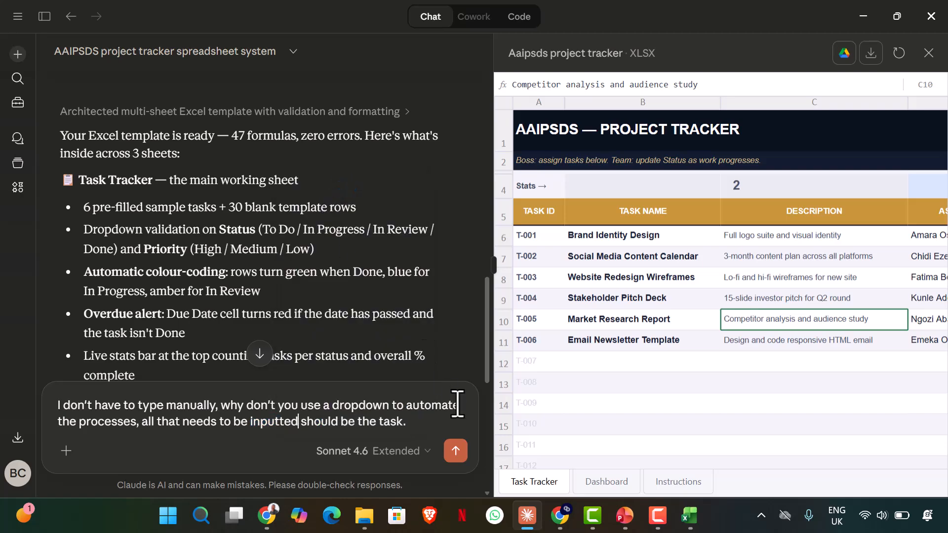
click(455, 453)
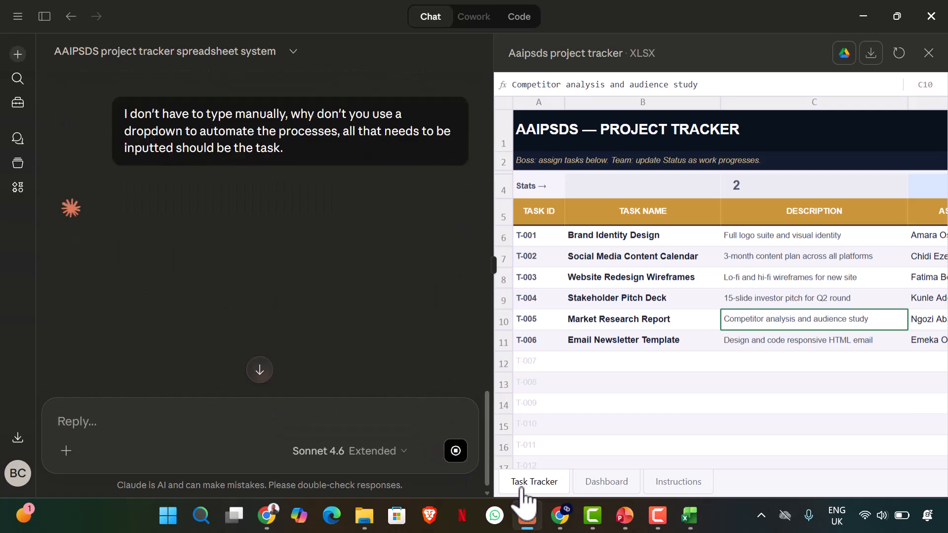
Switch to Excel, recheck the Assignee column on the Task Tracker sheet and close the workbook
click(689, 515)
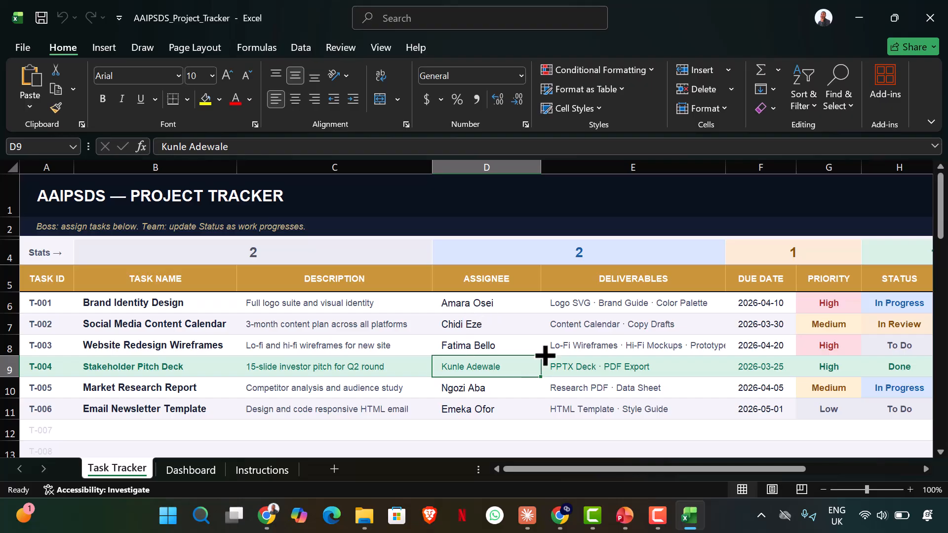
click(494, 327)
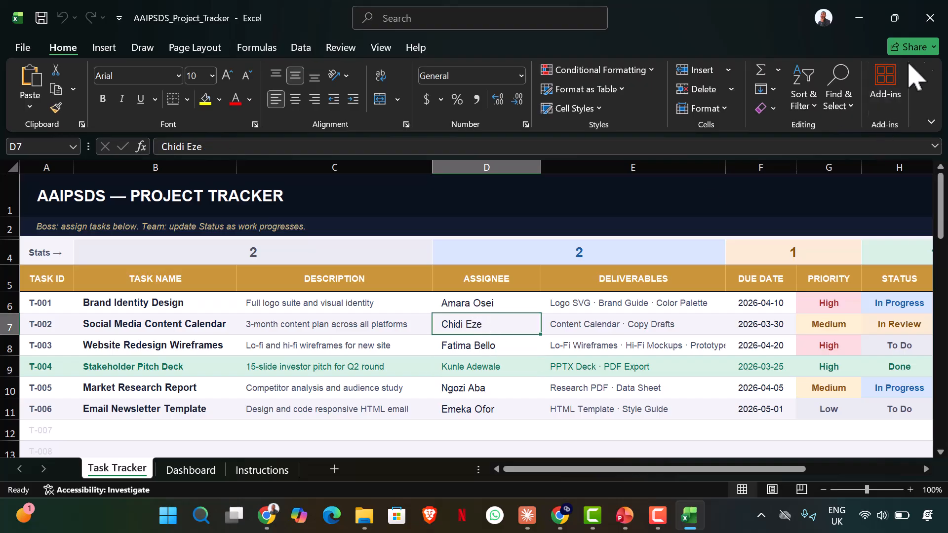
click(930, 18)
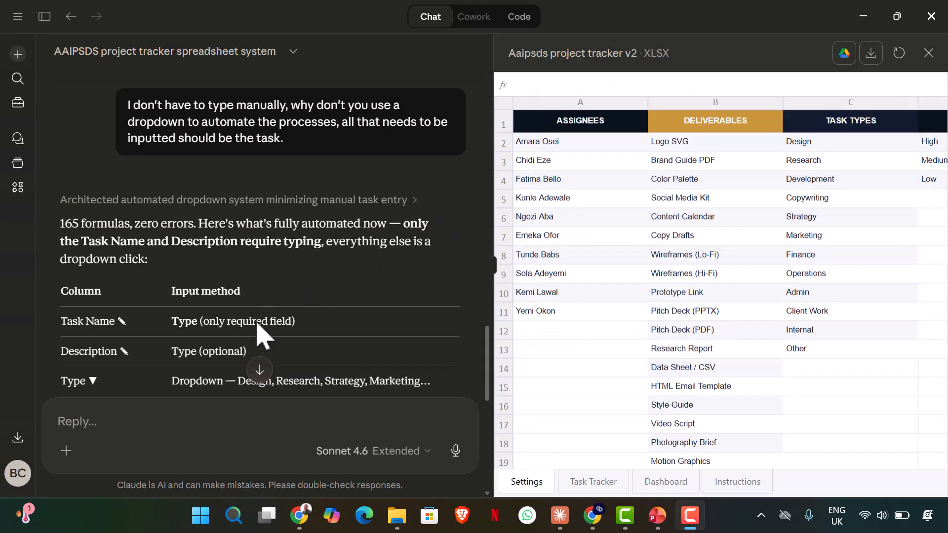
Review Claude's summary of the column input methods and show the Task Tracker sheet of the Aaipsds project tracker v2 workbook
scroll(124, 330, down, 3)
scroll(230, 365, down, 4)
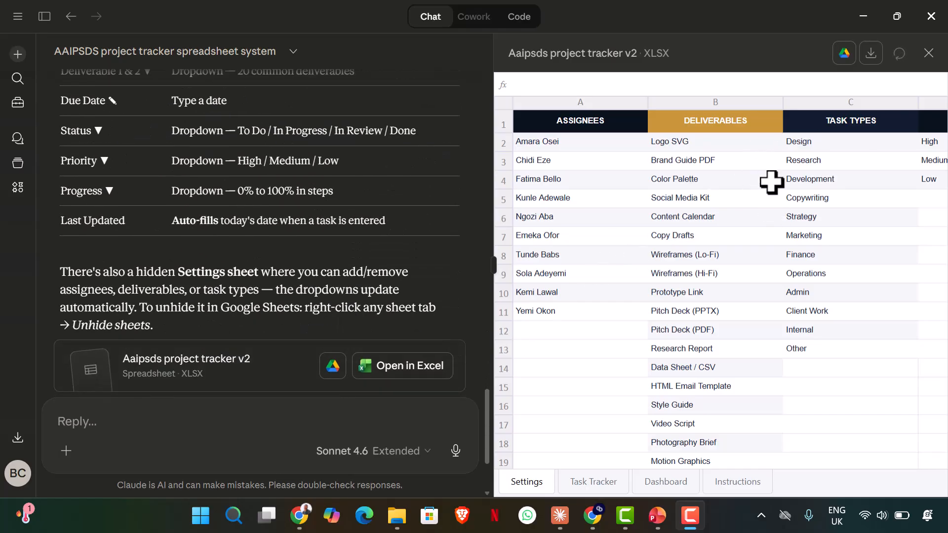
click(578, 486)
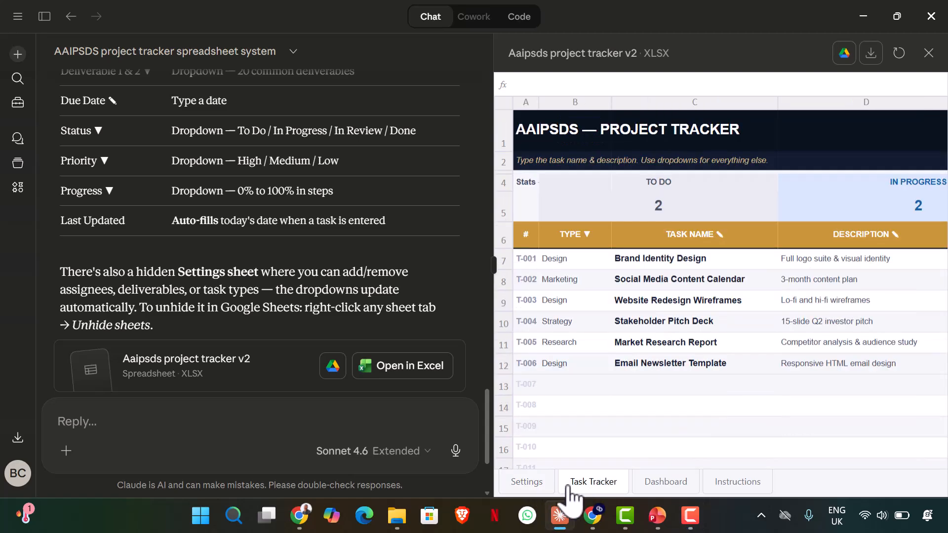
Look over the Dashboard and Settings sheets in the preview and save the workbook to Downloads as AAIPSDS_Project_Tracker_v2
click(641, 489)
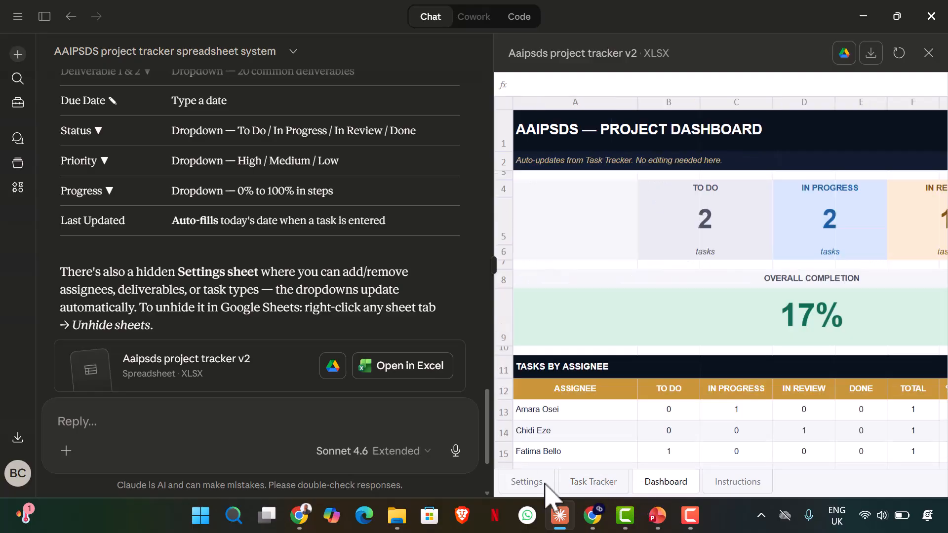
click(526, 486)
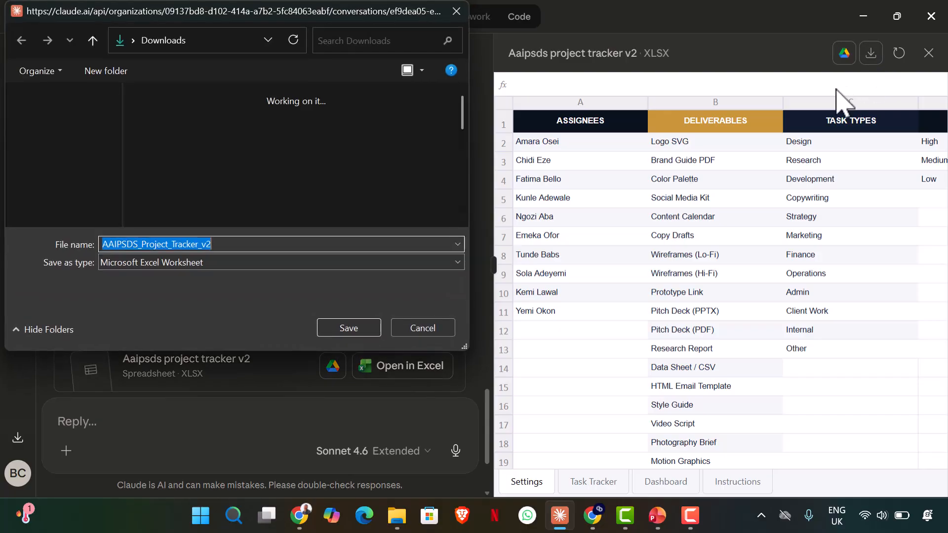
click(372, 328)
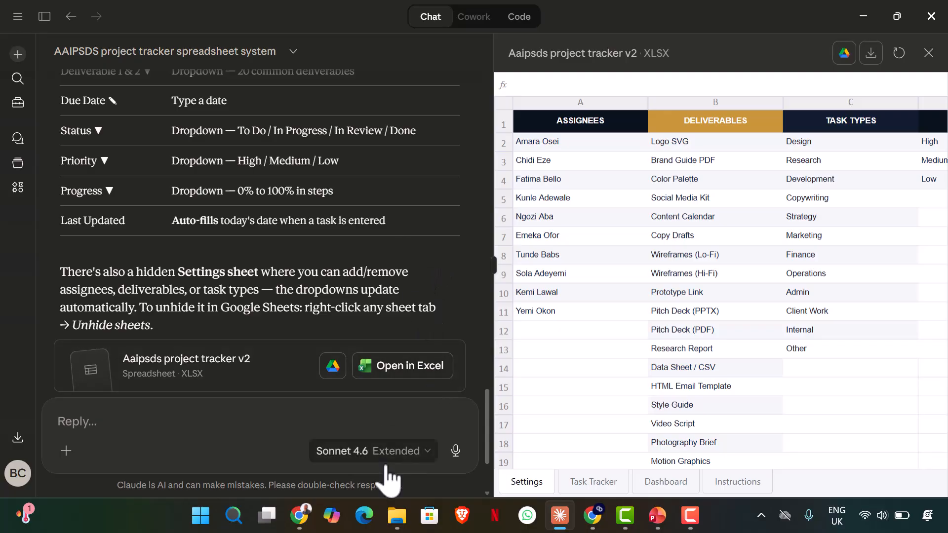
Switch to File Explorer and open AAIPSDS_Project_Tracker_v2 from the Downloads folder in Excel
click(397, 517)
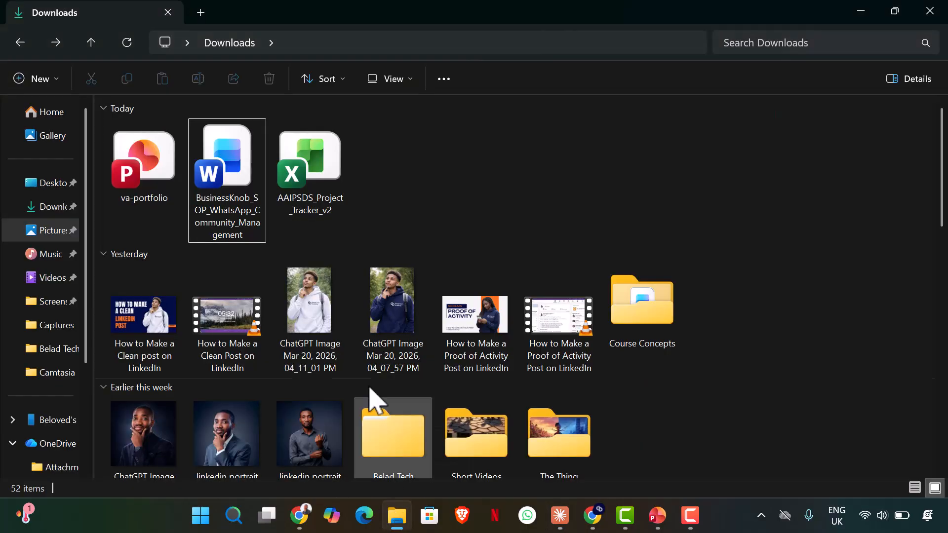
click(318, 170)
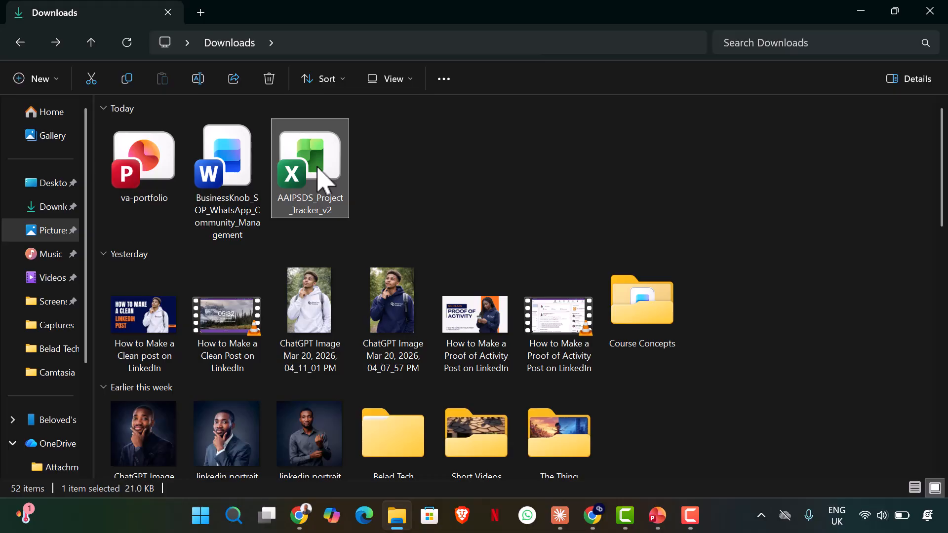
double_click(318, 170)
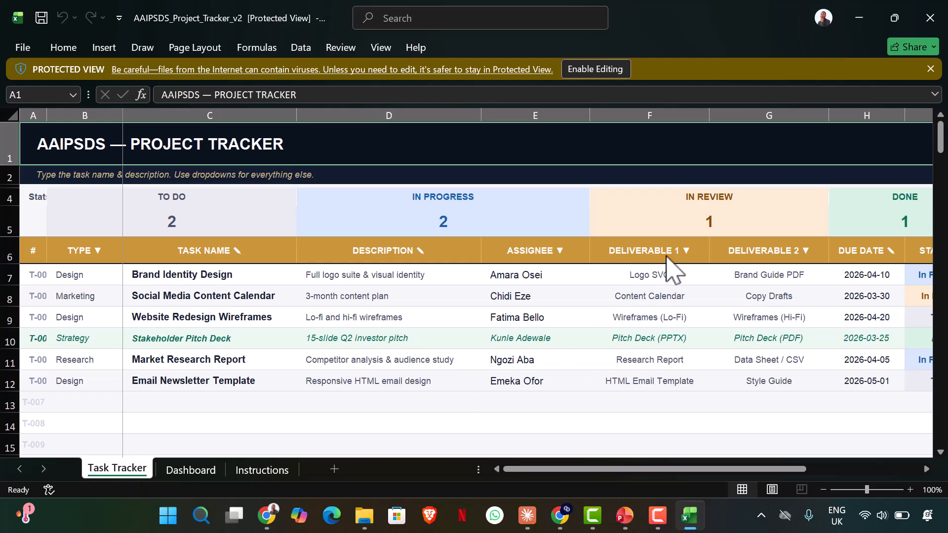
Look over the Dashboard sheet of the workbook and return to the Task Tracker sheet
click(276, 473)
click(182, 473)
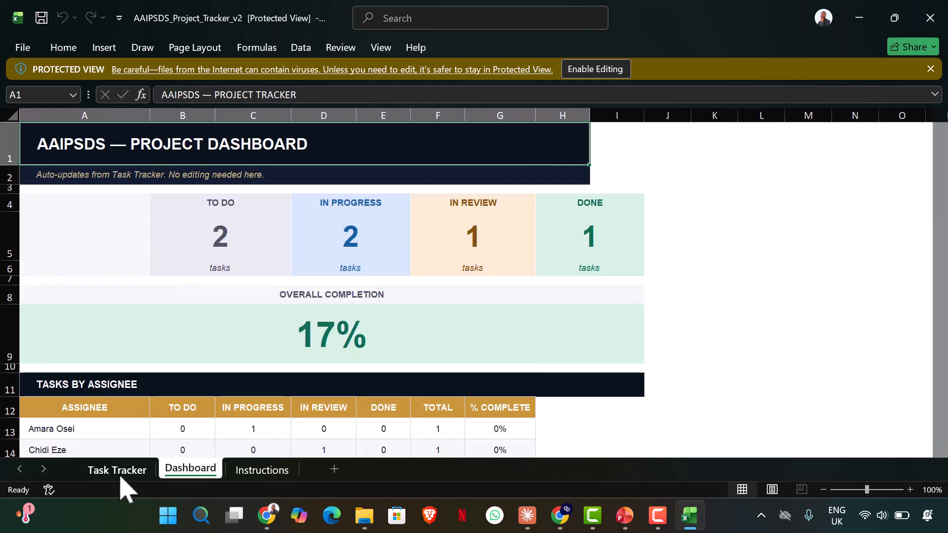
click(118, 473)
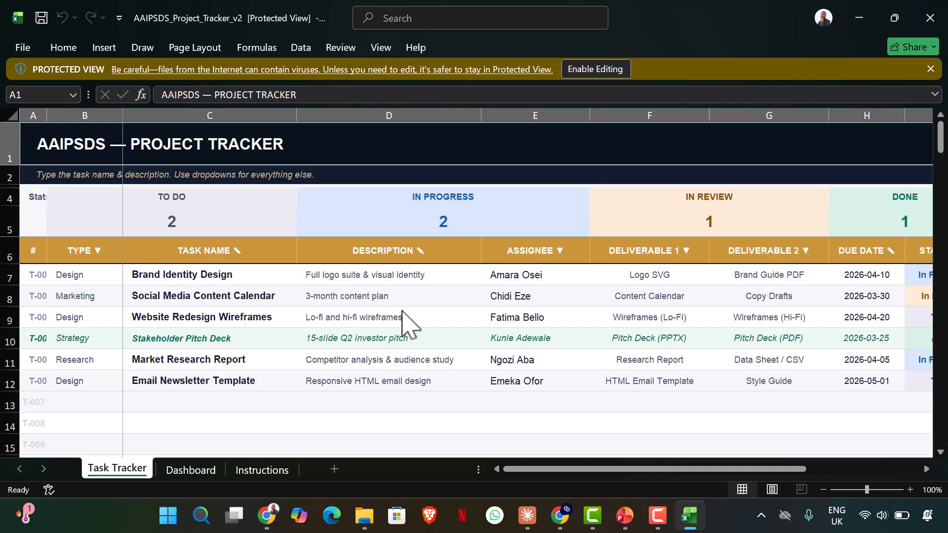
Check the Assignee dropdown list for the Brand Identity Design task and enable editing in the workbook
click(552, 256)
click(543, 273)
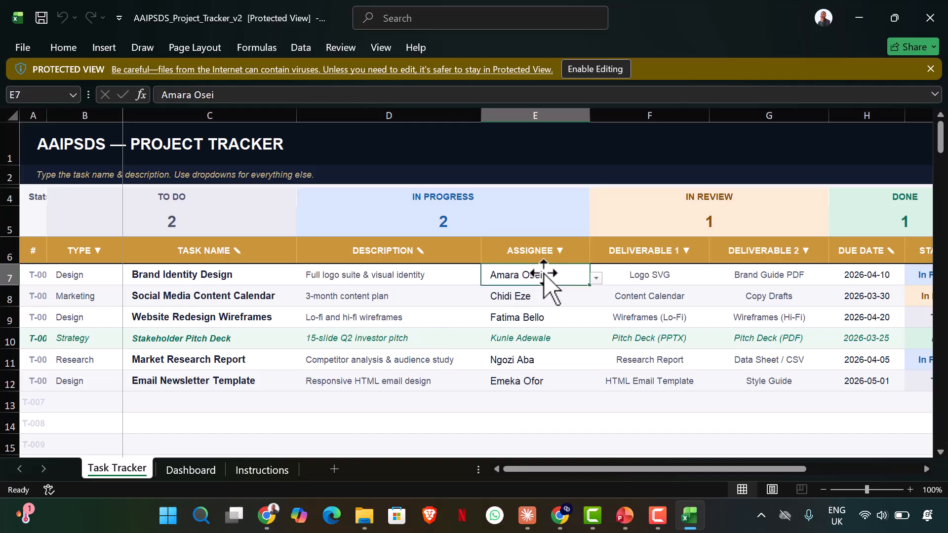
click(596, 278)
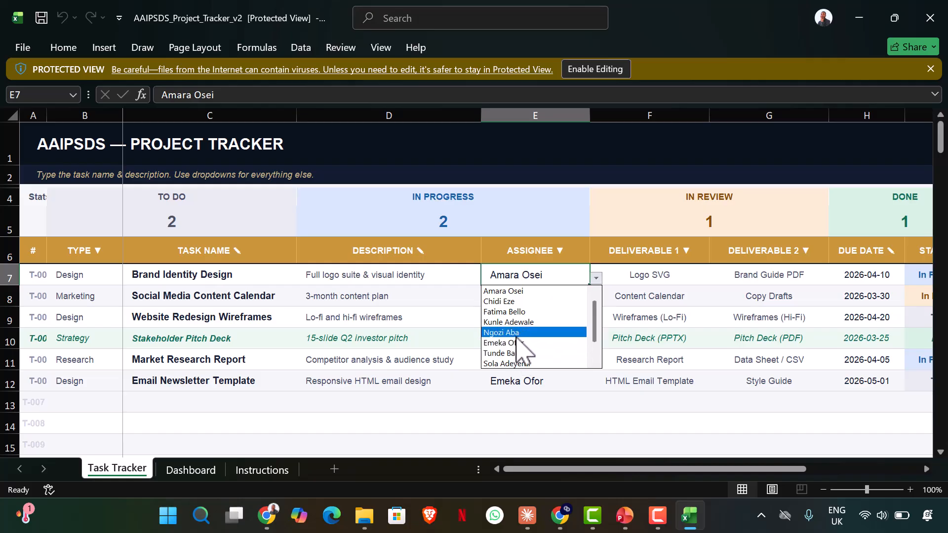
click(602, 76)
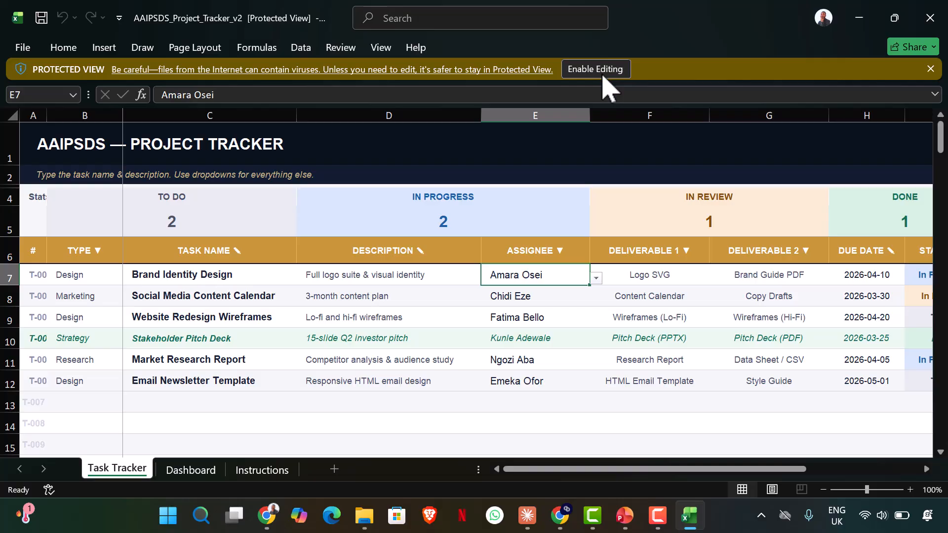
click(602, 75)
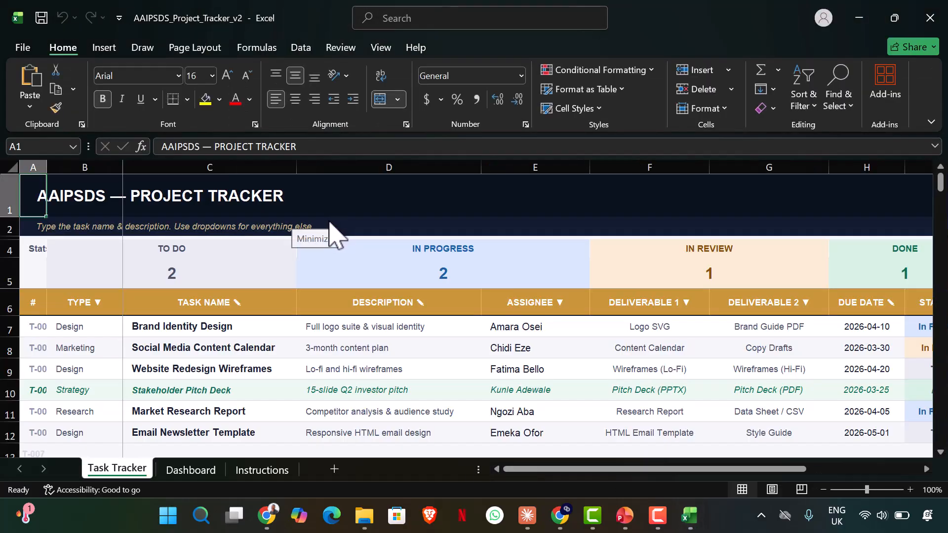
Switch to Claude, inspect the Assignees list on the previewed Settings sheet and open the v2 workbook directly in Excel
click(522, 519)
click(575, 158)
click(575, 143)
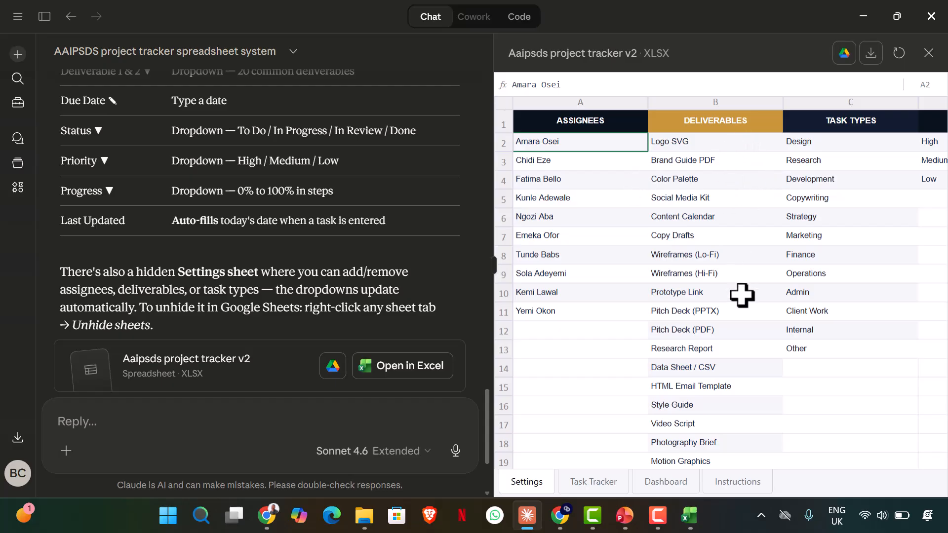
scroll(740, 289, down, 1)
scroll(720, 356, up, 1)
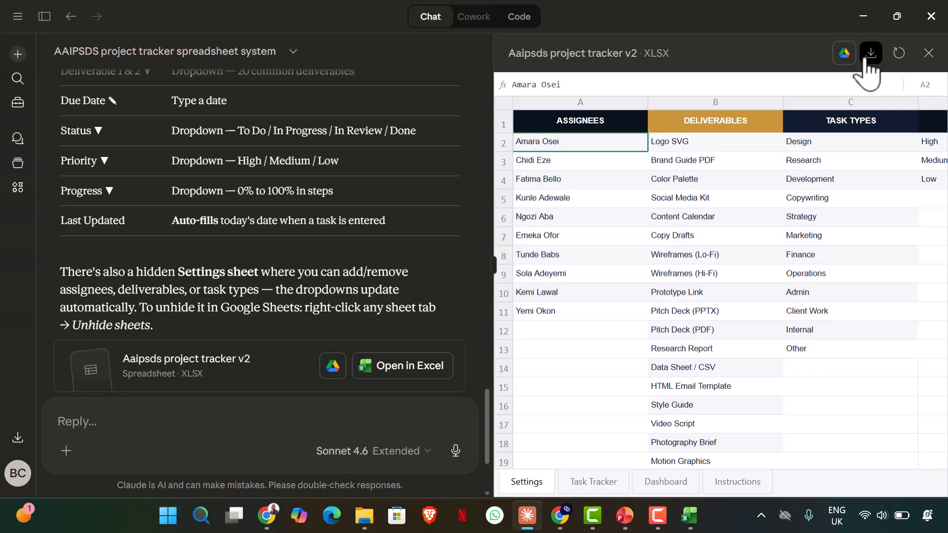
click(422, 375)
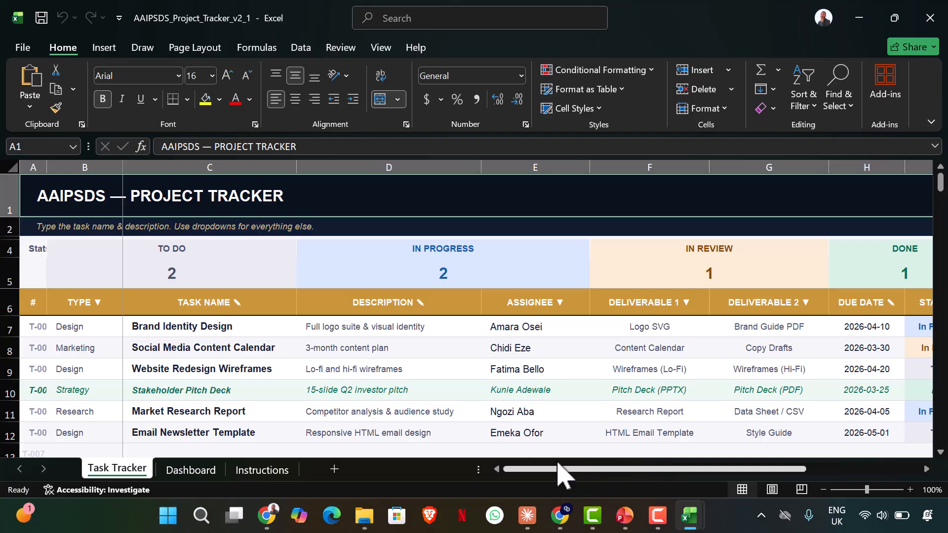
Review the Dashboard sheet and read through the usage guide on the Instructions sheet
click(175, 472)
click(251, 473)
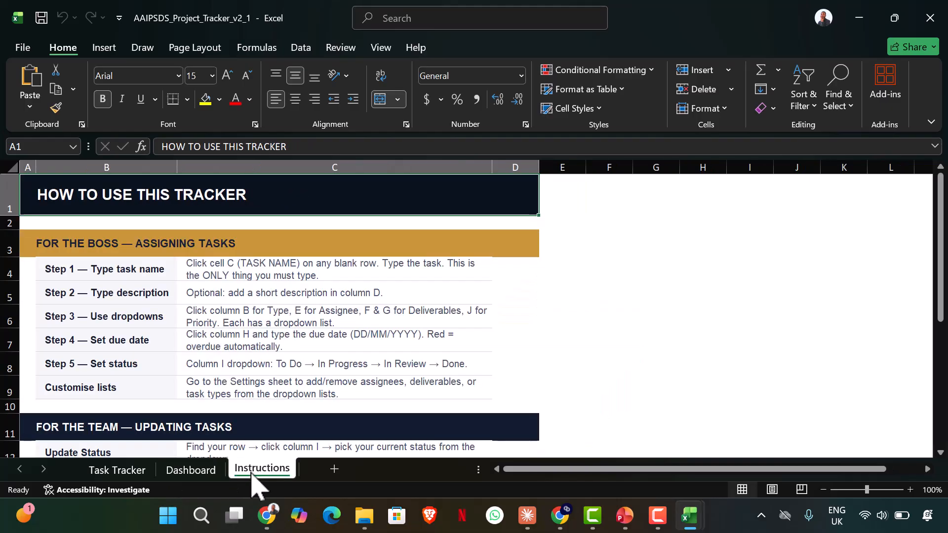
scroll(257, 355, down, 4)
scroll(256, 375, down, 8)
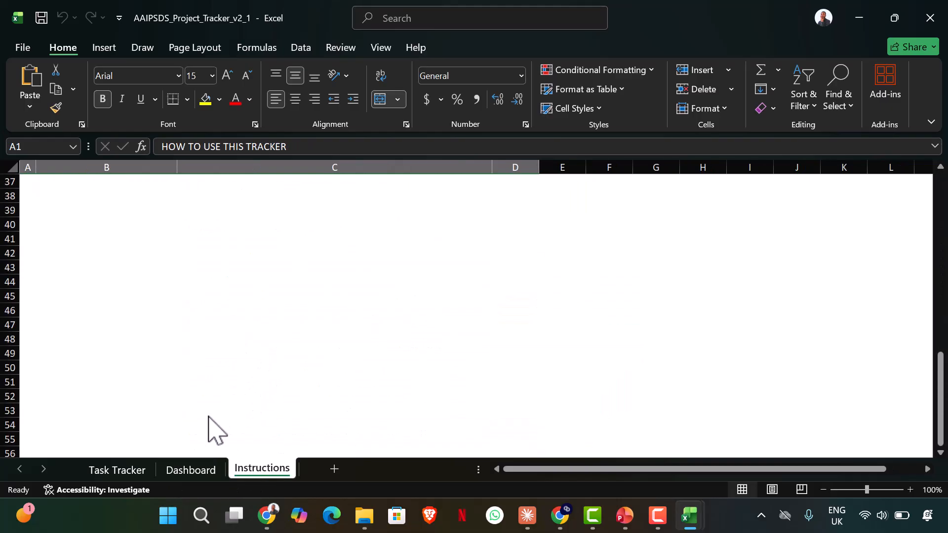
Examine the Deliverable 1 dropdown options for the Brand Identity Design task on the Task Tracker sheet
click(110, 472)
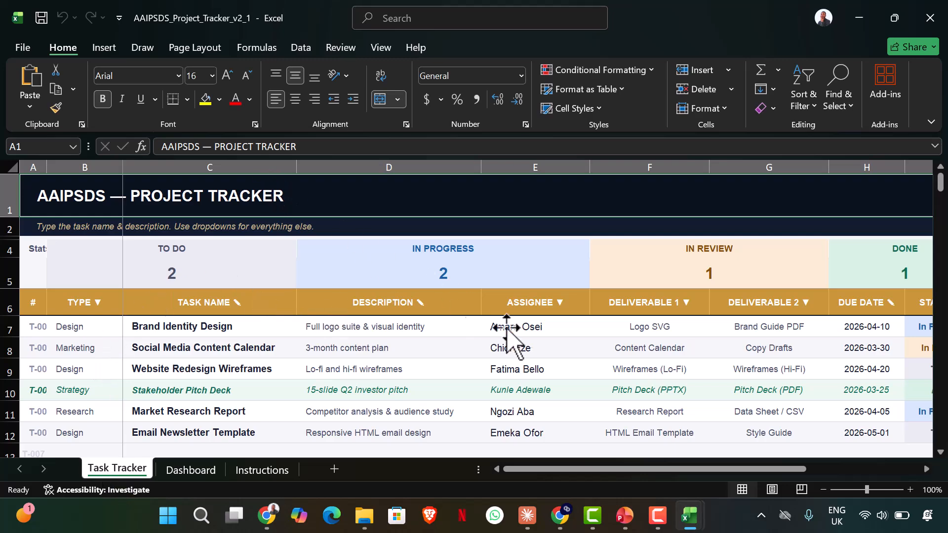
click(629, 306)
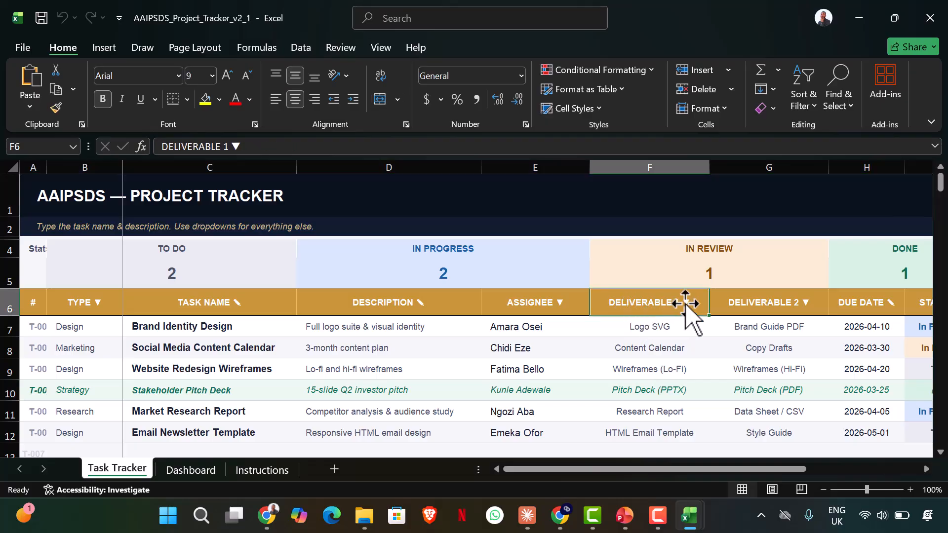
click(683, 331)
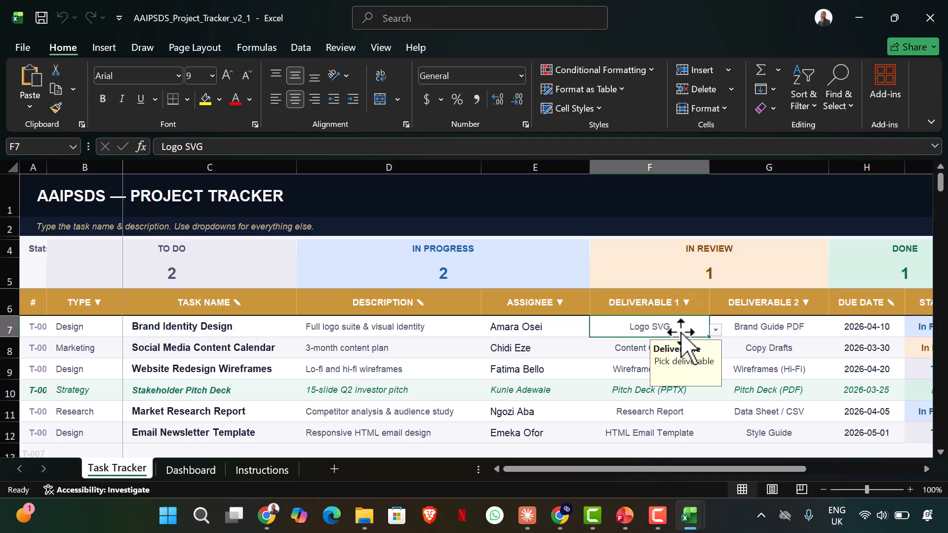
click(715, 329)
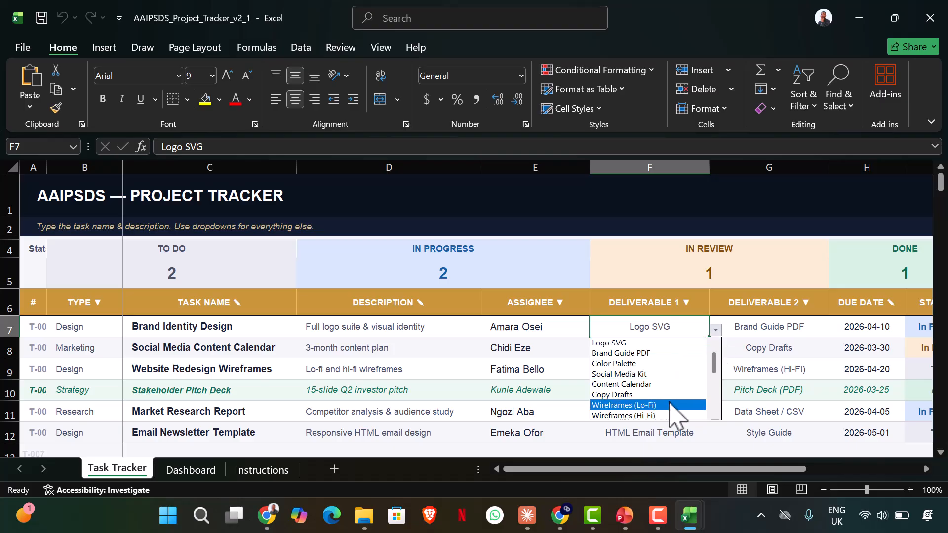
drag(717, 368, 718, 400)
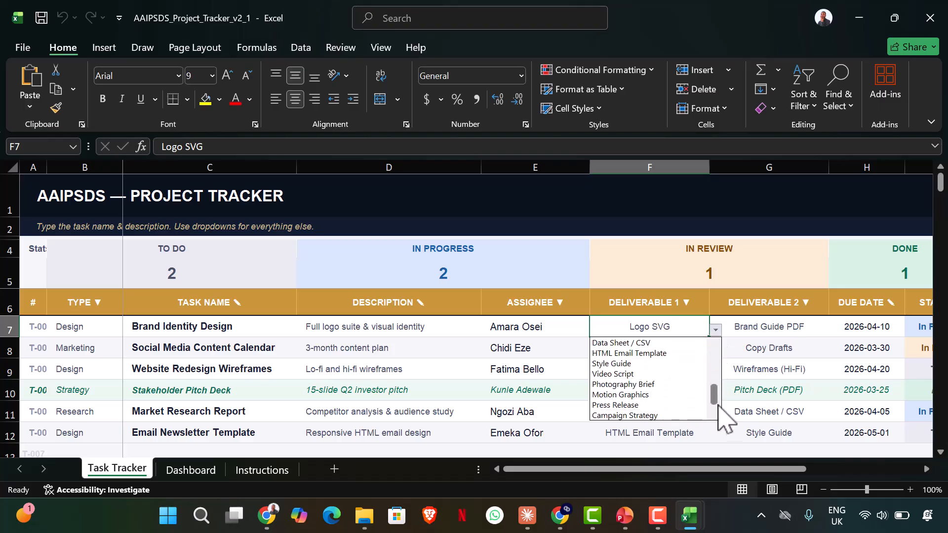
click(765, 319)
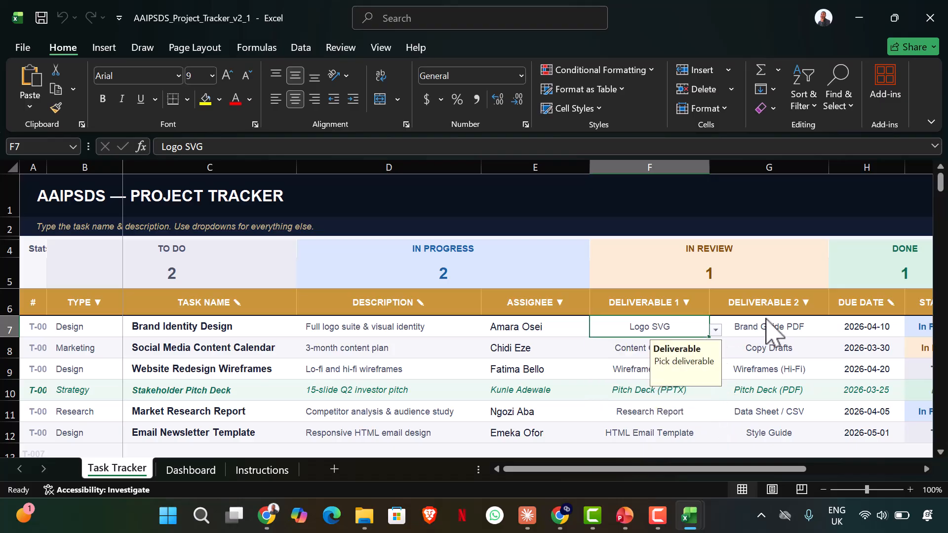
Check the input method of the Deliverable 2 and Due Date cells, including empty cell H13, and inspect the remaining columns
click(810, 304)
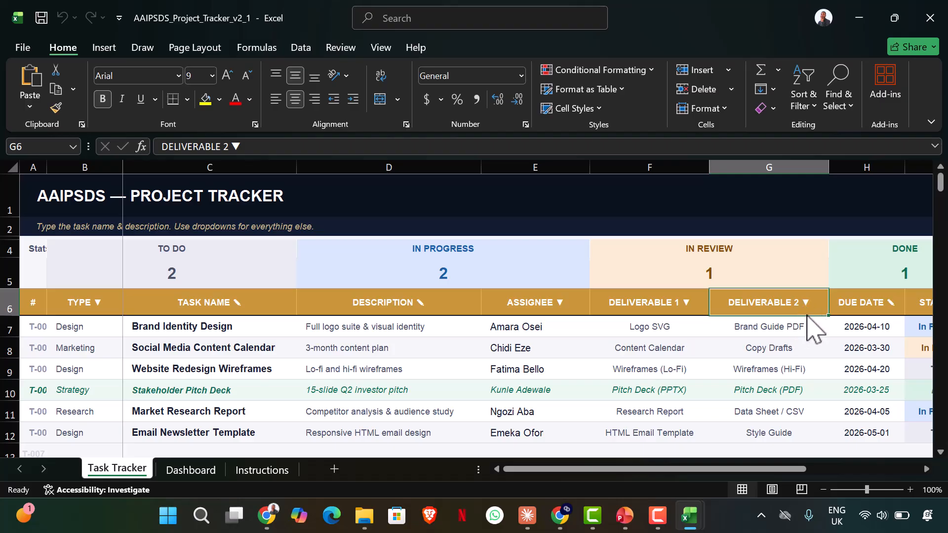
click(802, 332)
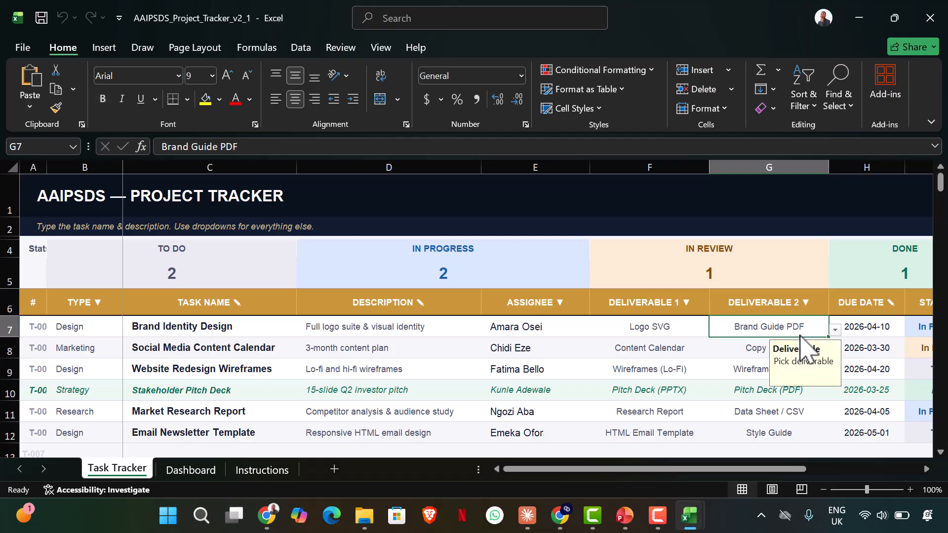
click(879, 329)
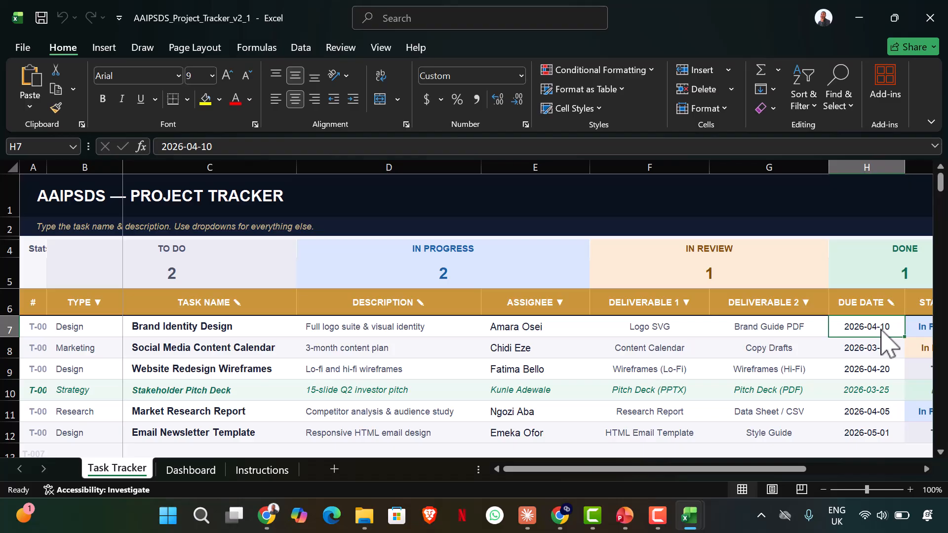
scroll(867, 407, down, 3)
scroll(866, 402, up, 2)
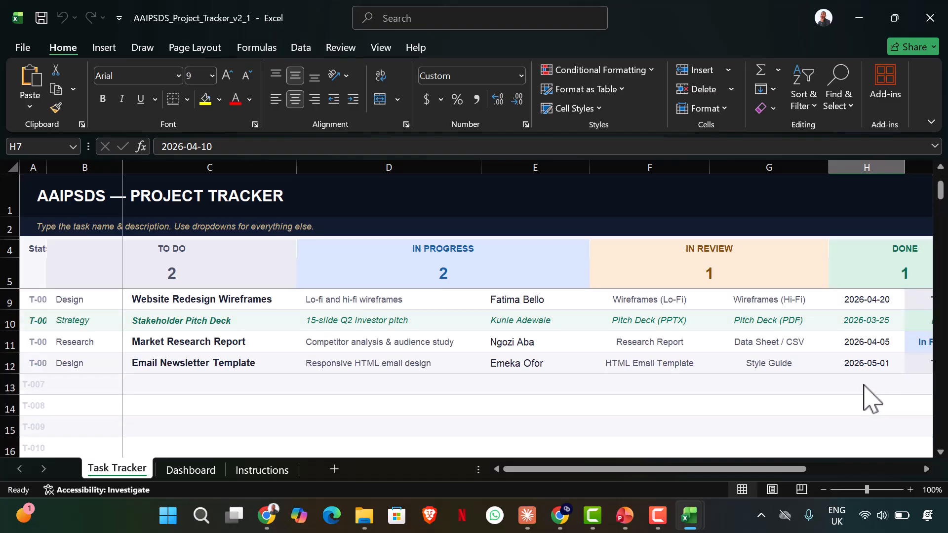
double_click(865, 384)
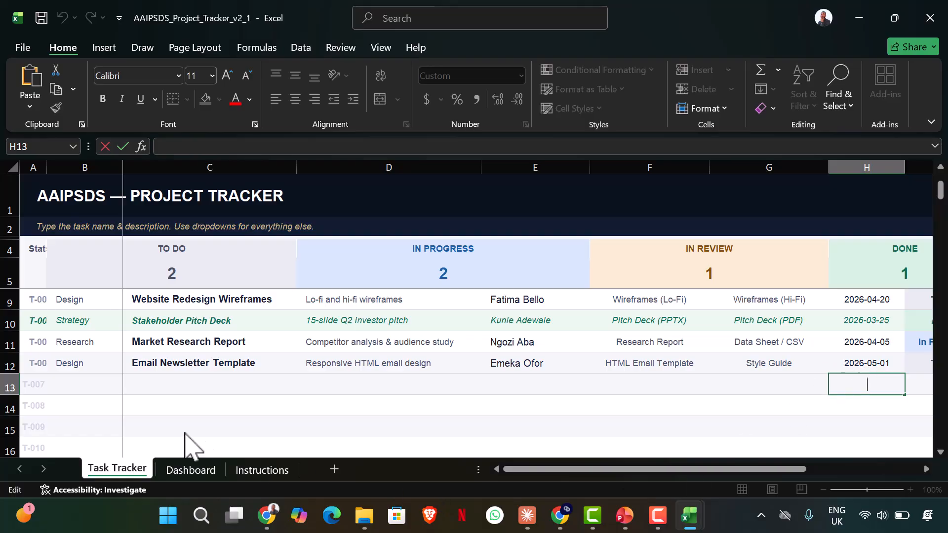
drag(624, 469, 467, 513)
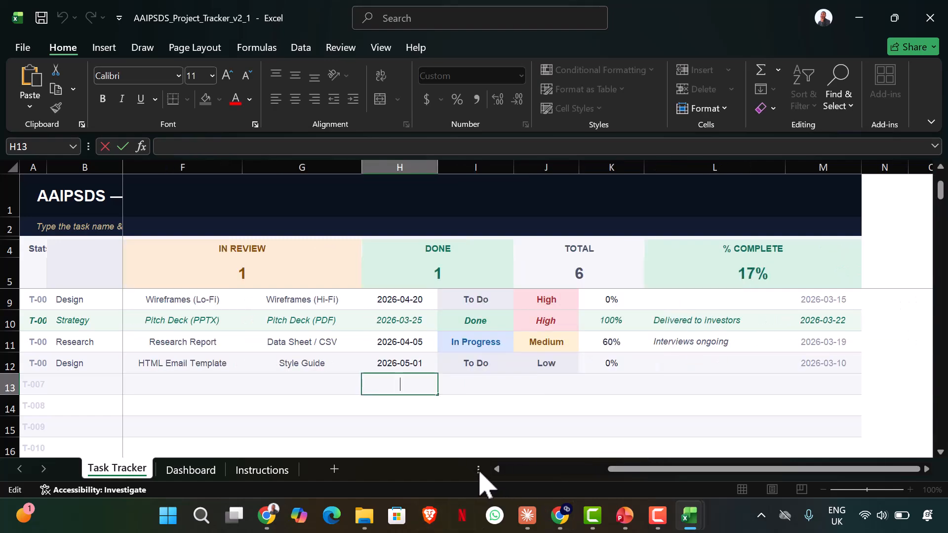
Switch to Claude and draft the message "How do I use this on excel, most especially configuring the settings and 2" without sending it
click(269, 516)
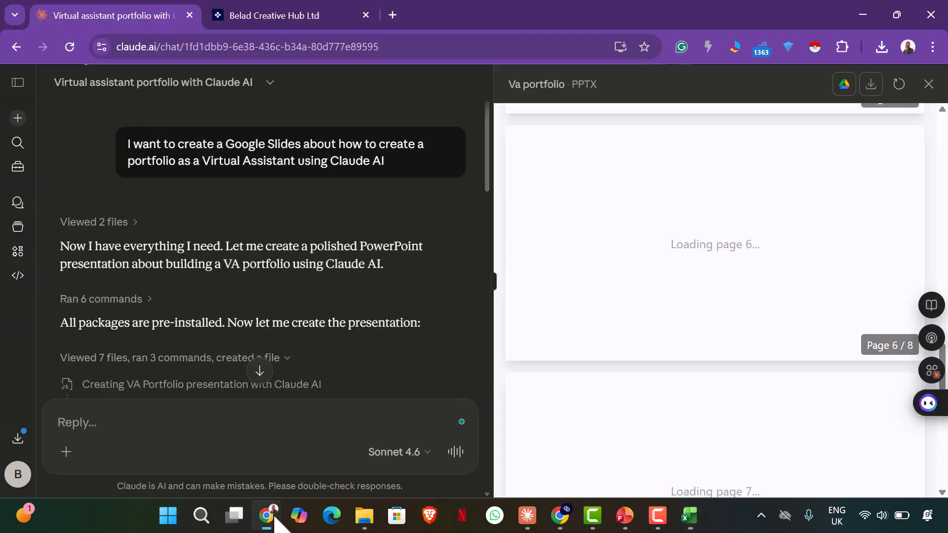
click(525, 515)
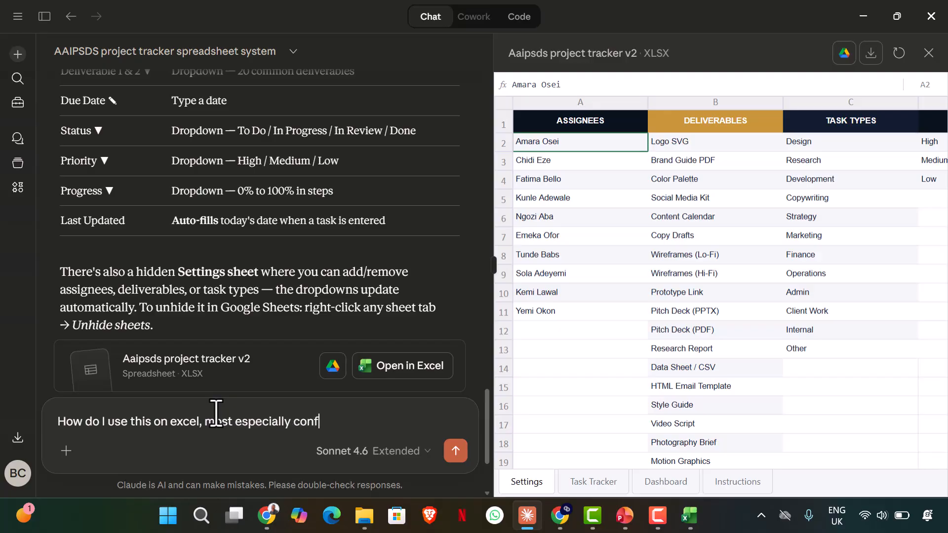
text(the settings and 2)
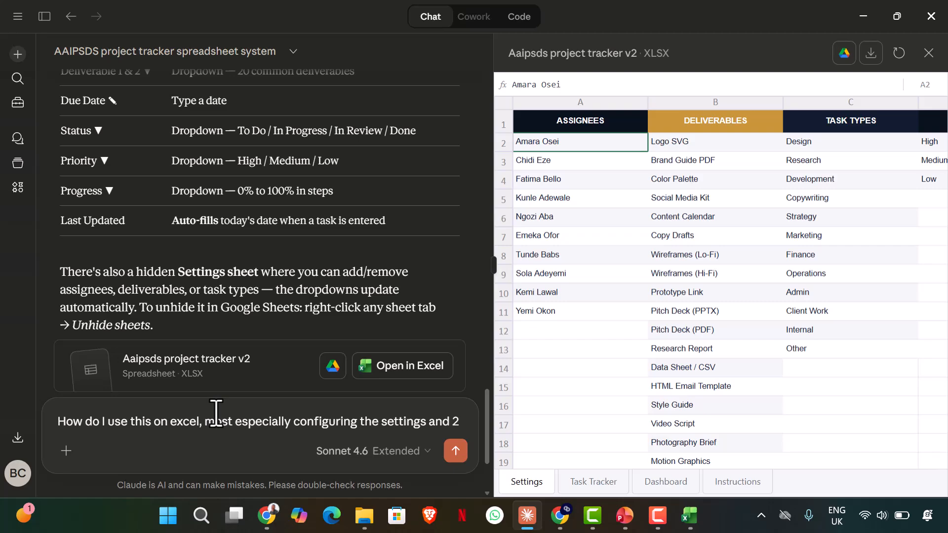
Switch to Excel and look at both open tracker workbooks, ending on AAIPSDS_Project_Tracker_v2
mouse_move(689, 515)
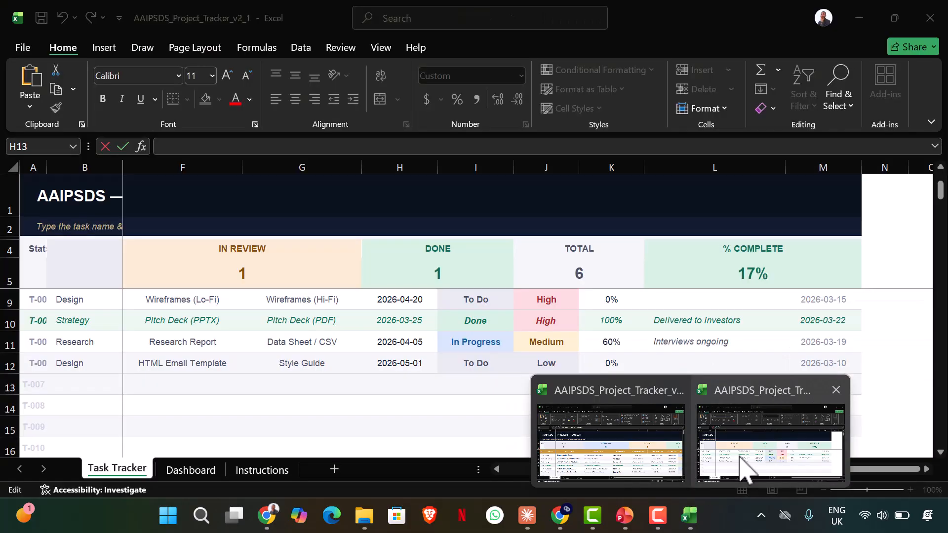
click(743, 469)
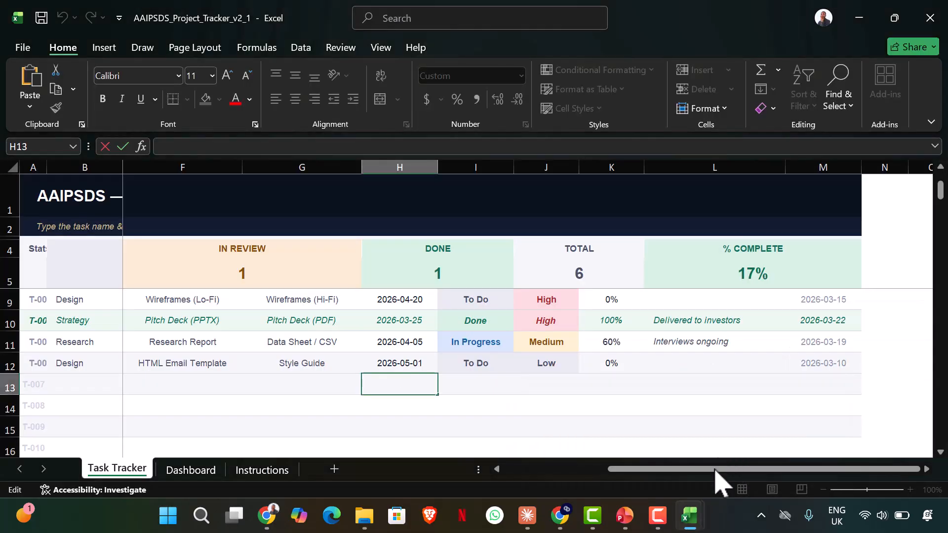
mouse_move(688, 516)
click(597, 454)
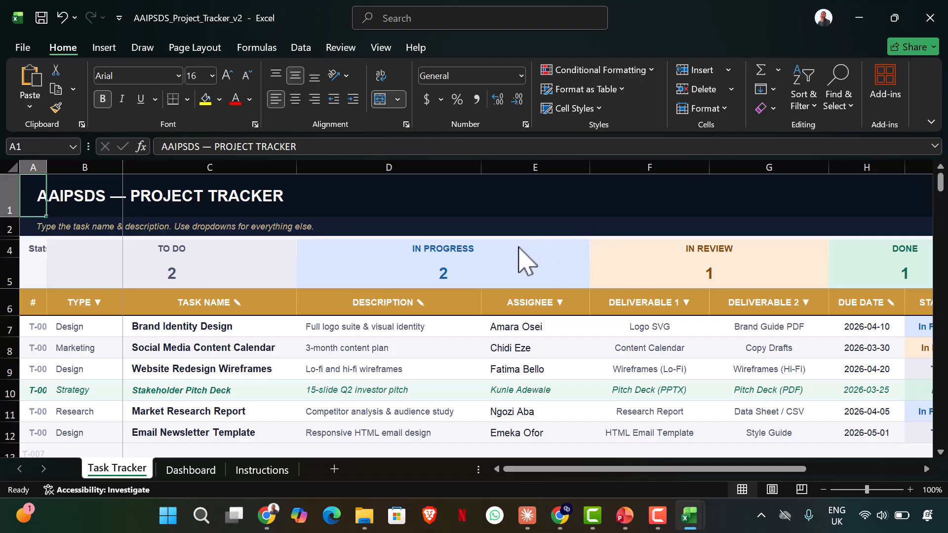
Close both open AAIPSDS project tracker workbooks and return to the Claude conversation
click(929, 18)
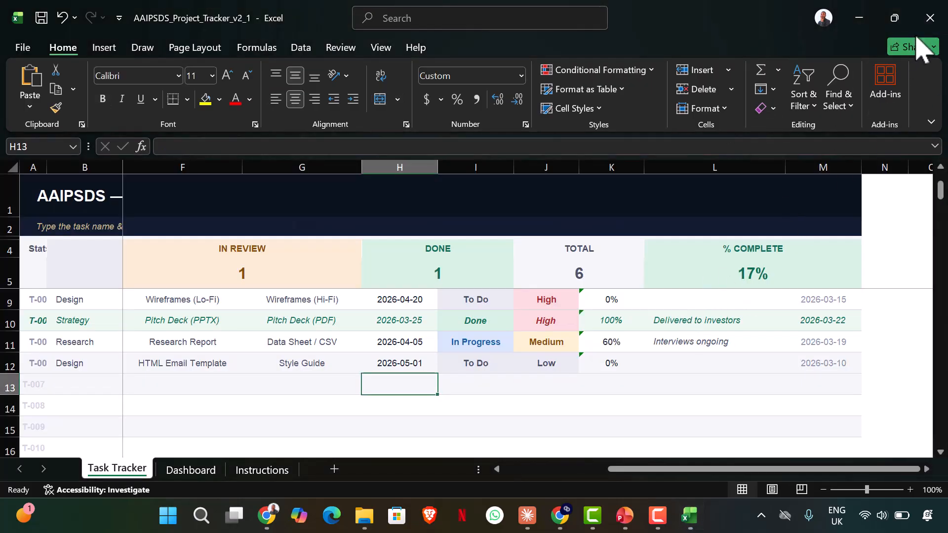
click(940, 15)
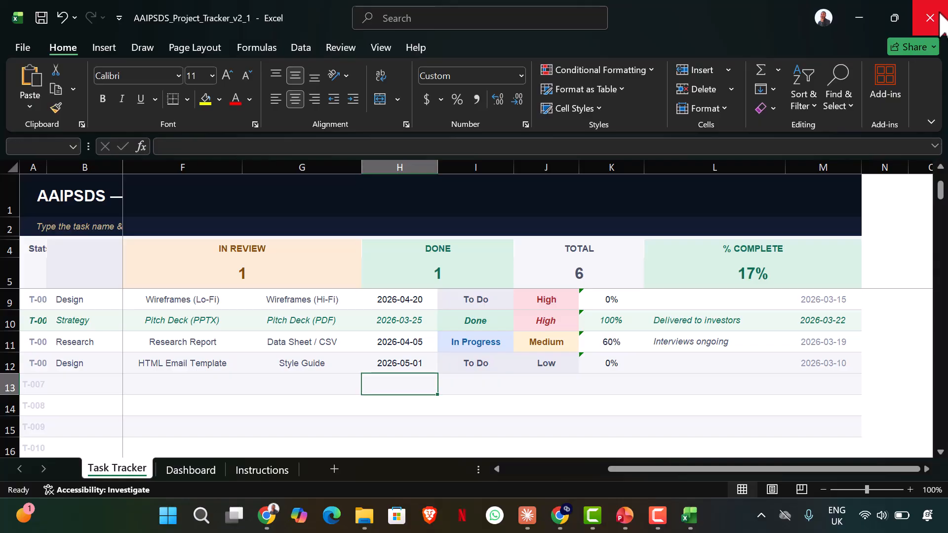
click(551, 364)
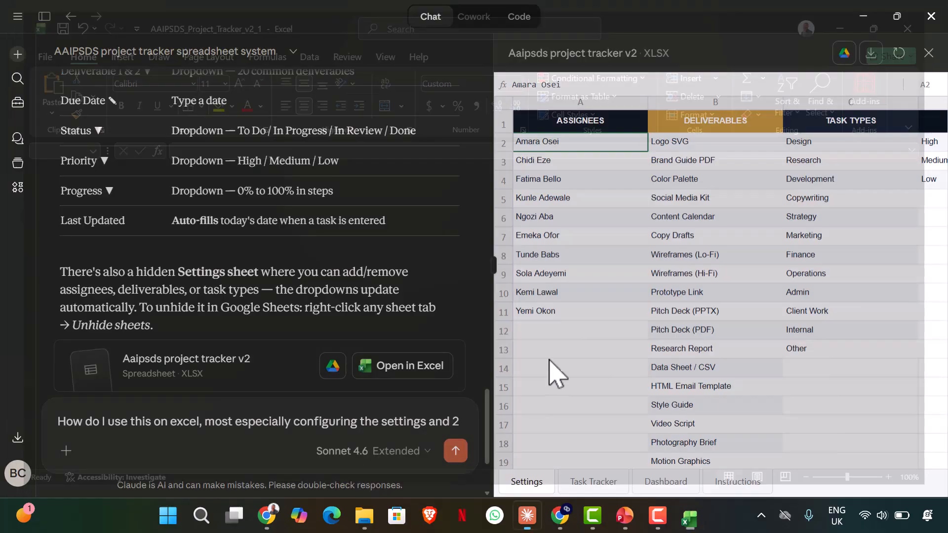
Append "how do I make the date automatic, or make the date automatic, and a settings page for configuration of asignees, deliverables, task types" and send the message
click(612, 491)
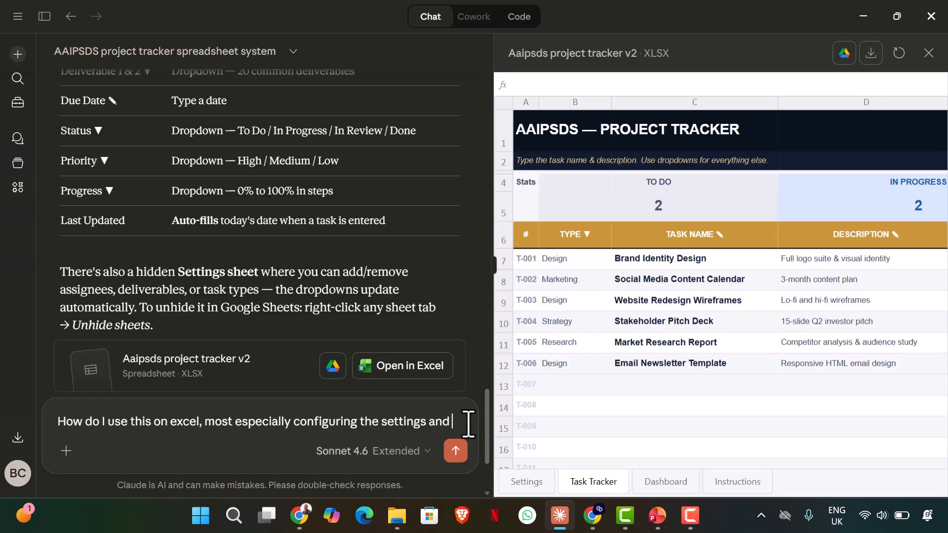
text(how do)
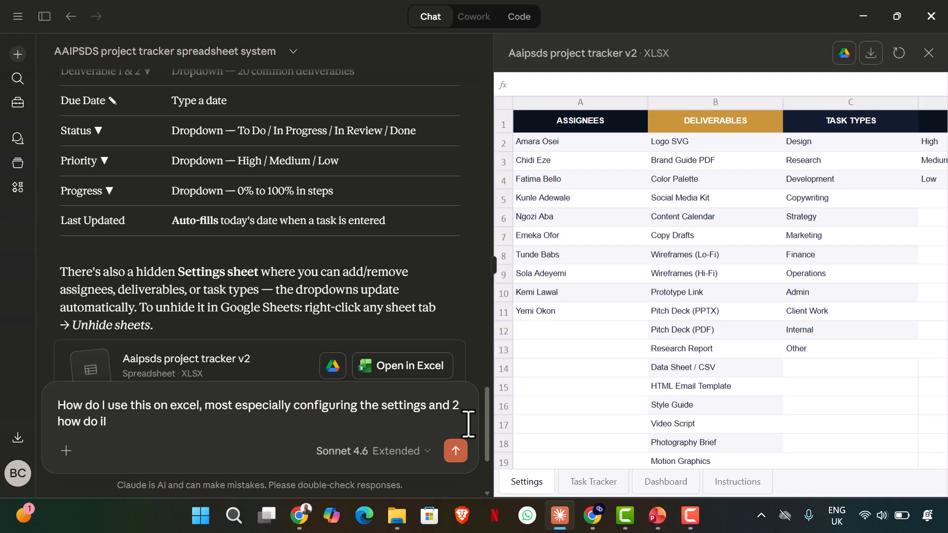
text( I make the date)
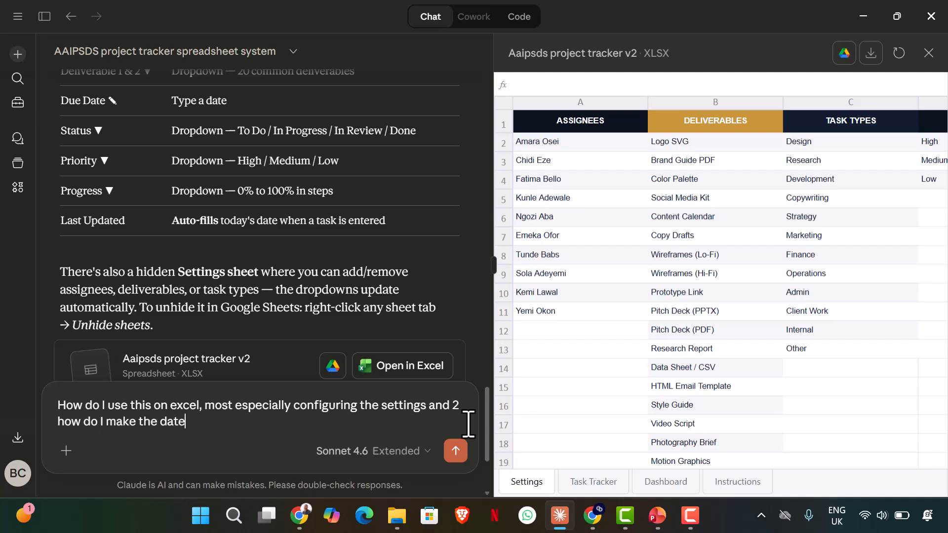
text( automa)
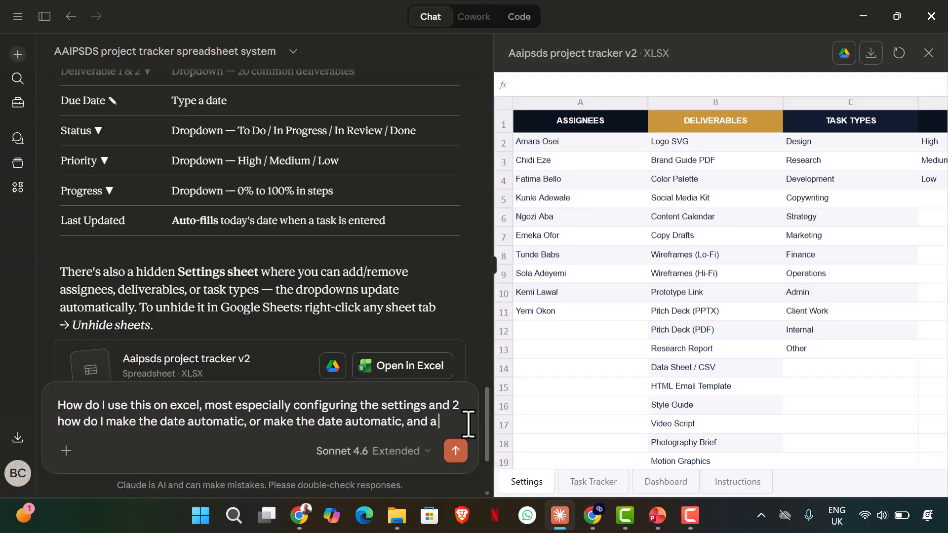
text(ing)
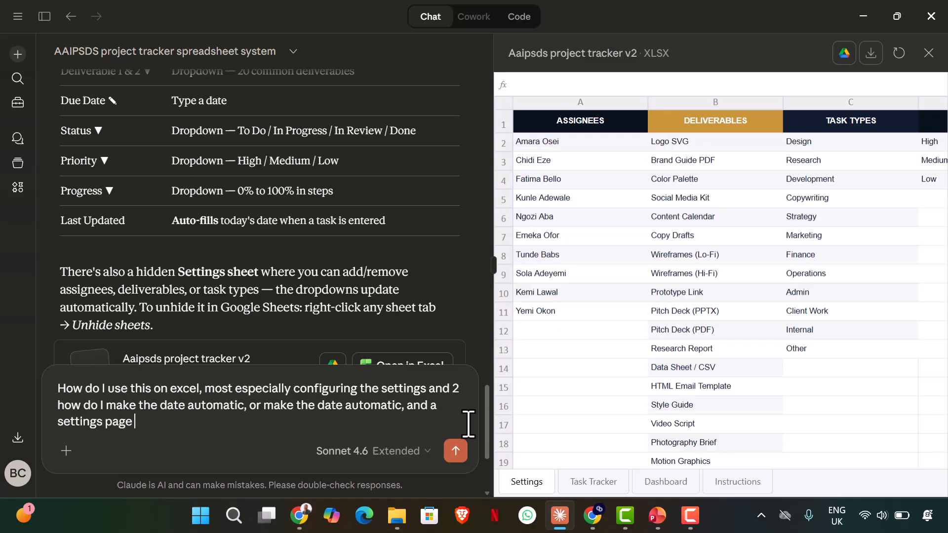
text(igu)
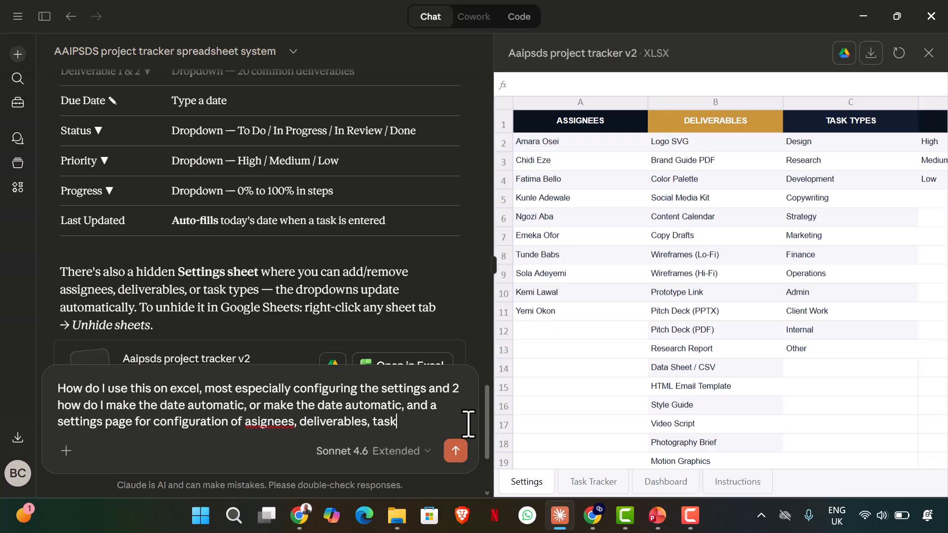
text(ypes)
key(Return)
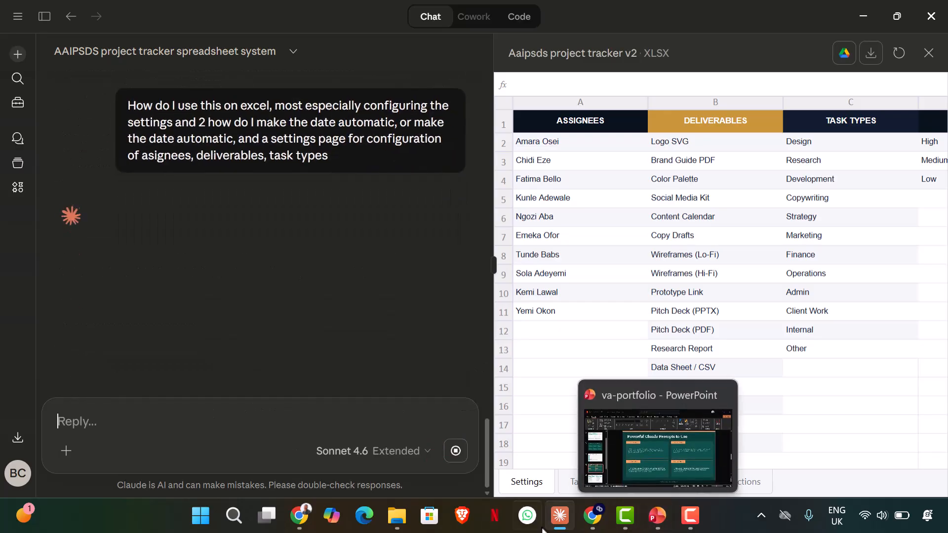
Open AAIPSDS_Project_Tracker_v2_1 from the Downloads folder, view its Instructions sheet, and close the workbook
click(409, 526)
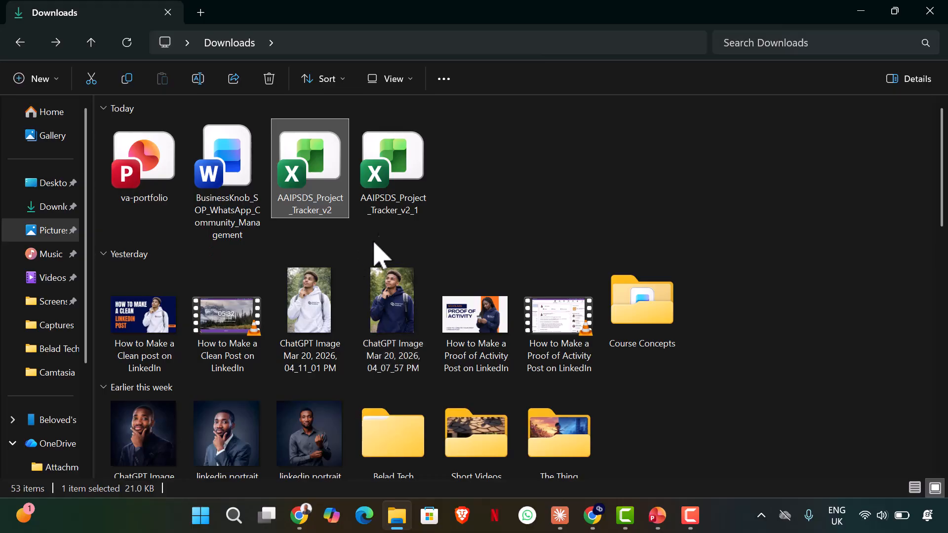
double_click(399, 184)
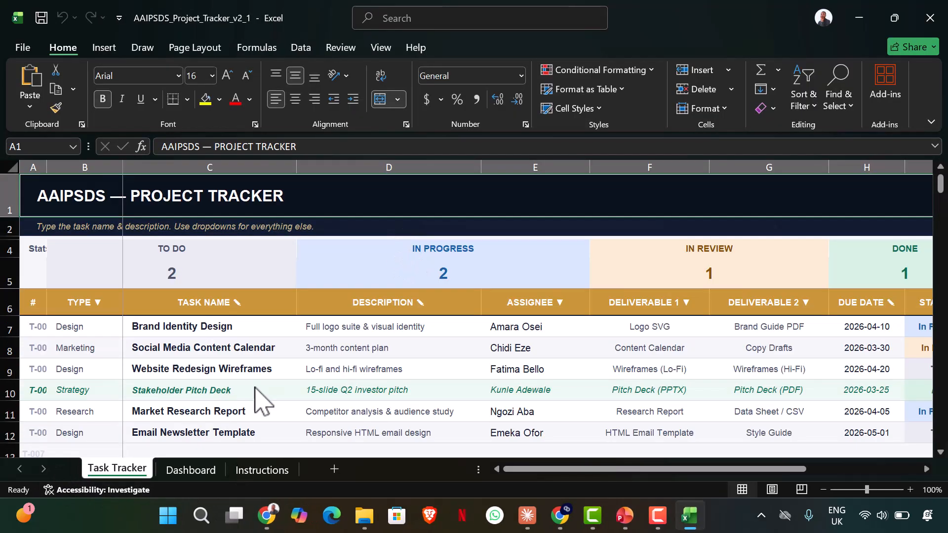
click(258, 471)
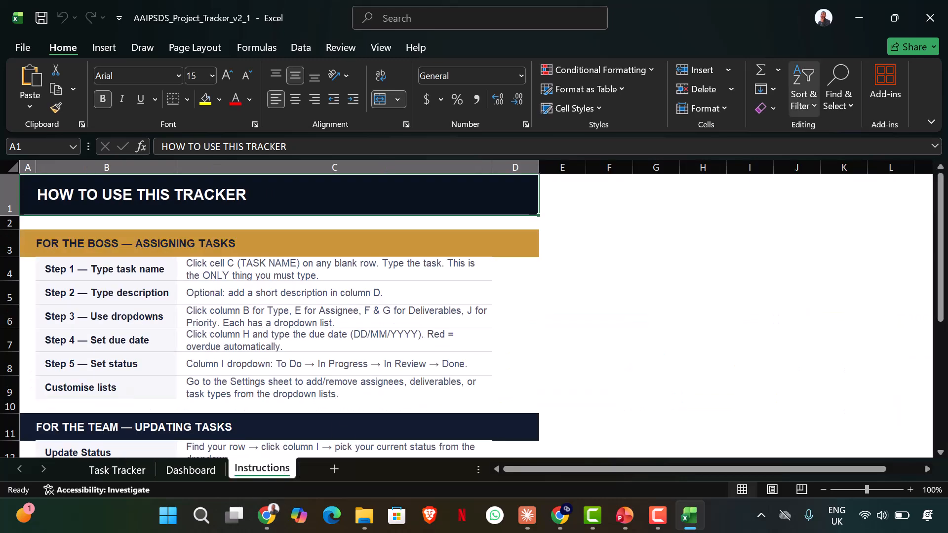
click(930, 18)
Delete AAIPSDS_Project_Tracker_v2 and AAIPSDS_Project_Tracker_v2_1 from the Downloads folder, closing the workbook if it opens
drag(568, 173, 327, 179)
double_click(331, 190)
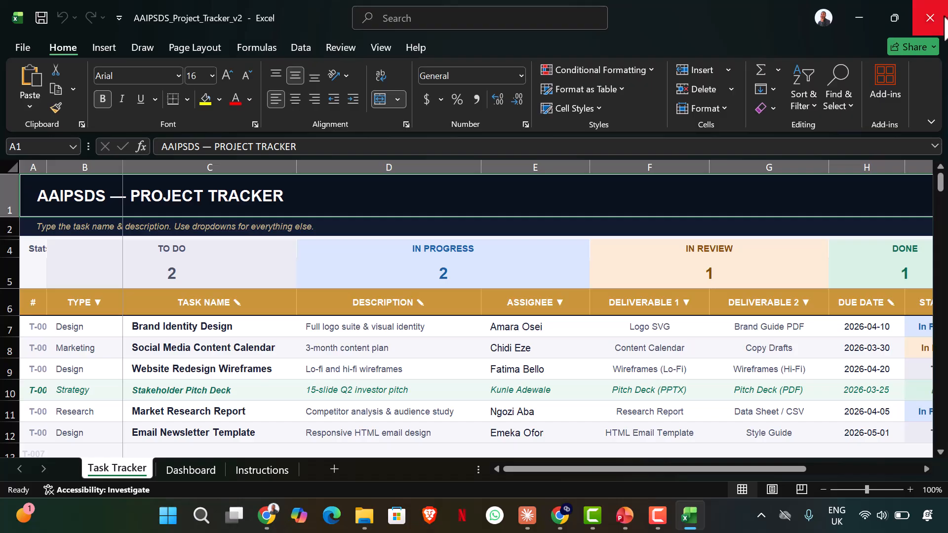
click(935, 16)
drag(501, 185, 340, 187)
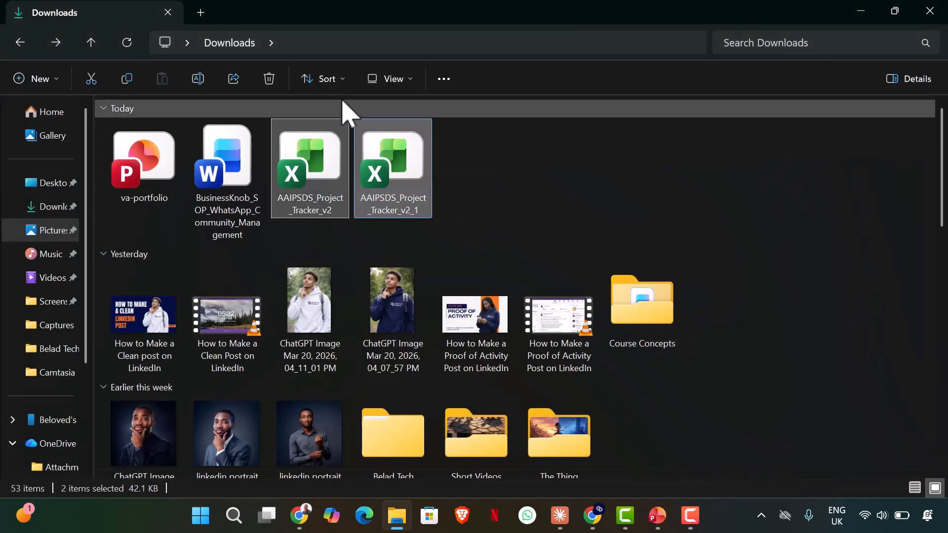
click(270, 80)
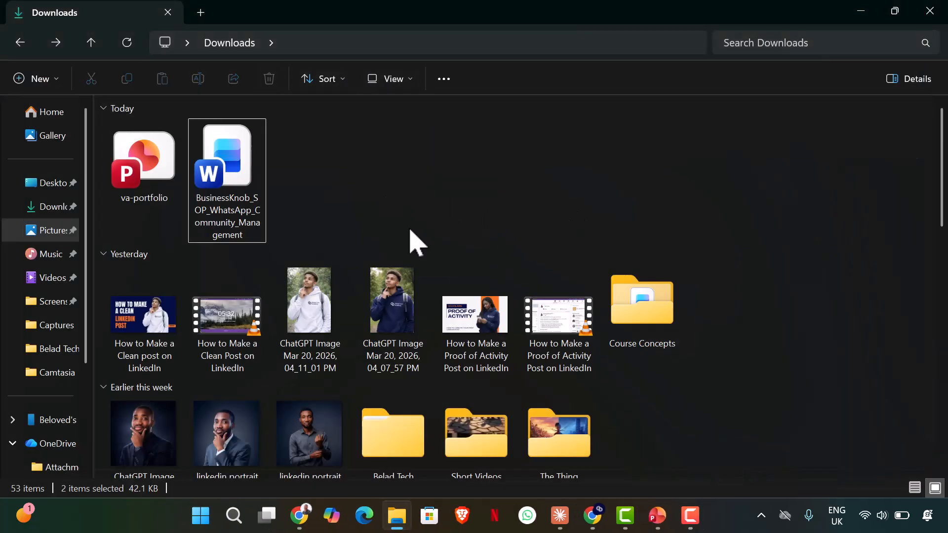
Switch to Claude, review the Settings sheet in the v3 tracker preview, and save AAIPSDS_Project_Tracker_v3 to Downloads
click(562, 519)
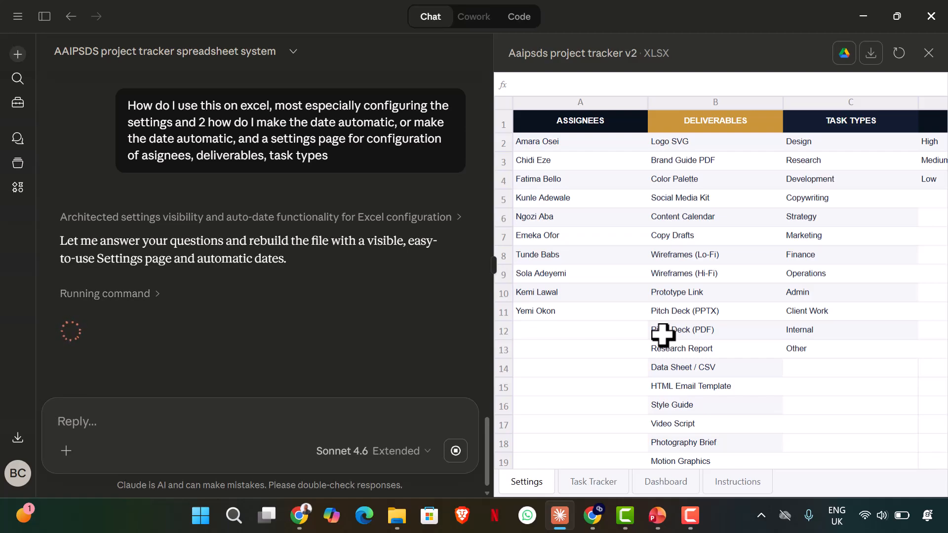
click(690, 515)
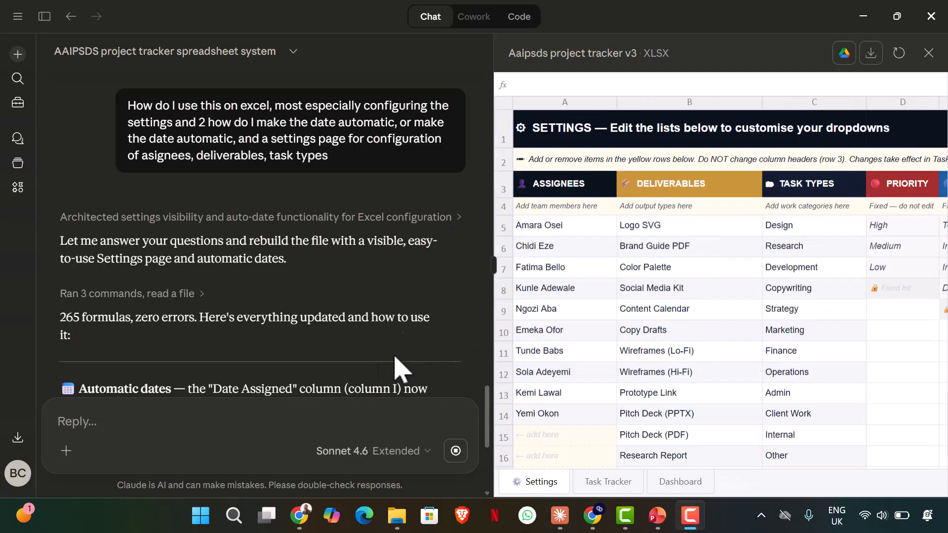
scroll(680, 316, down, 4)
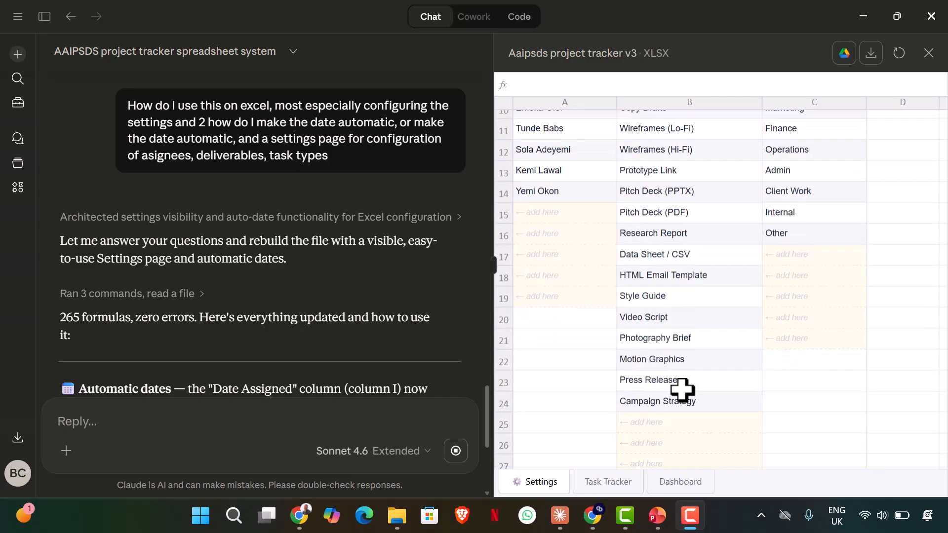
scroll(682, 390, down, 1)
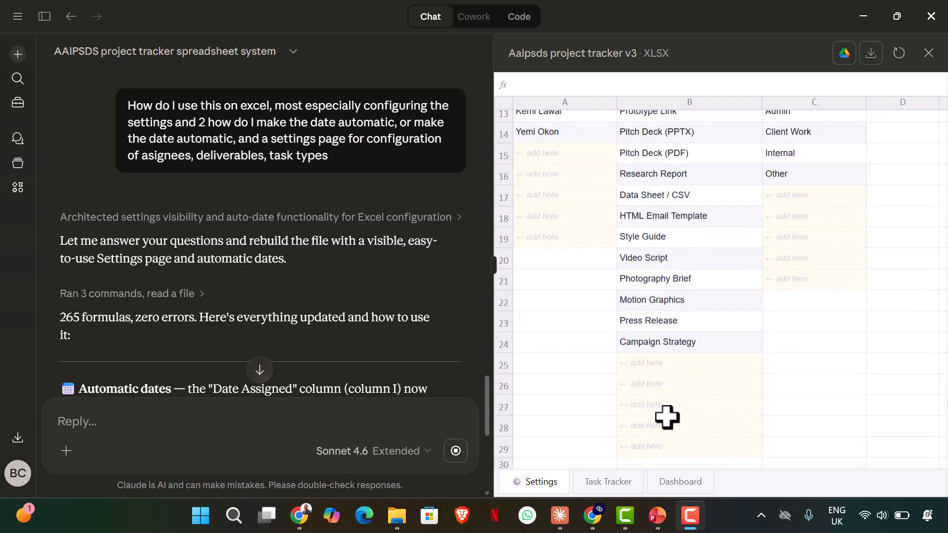
click(872, 53)
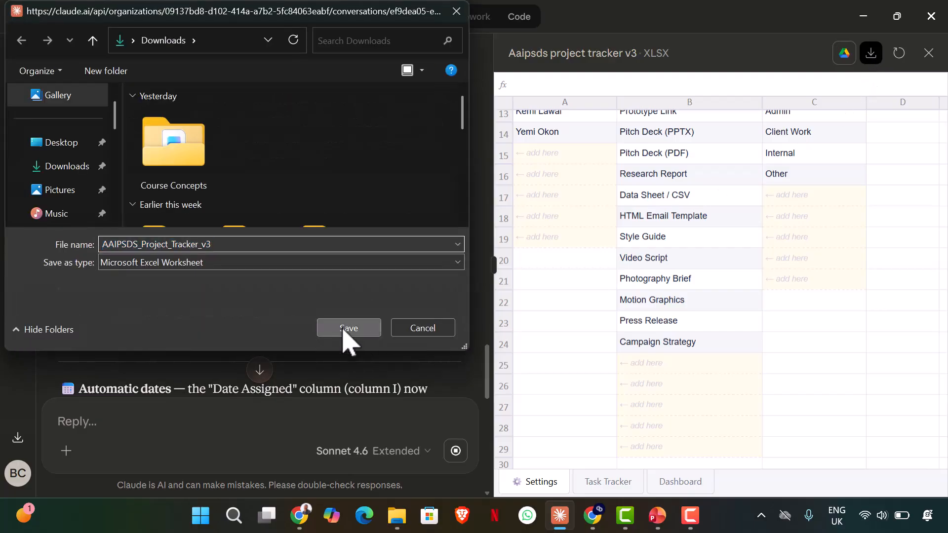
click(345, 328)
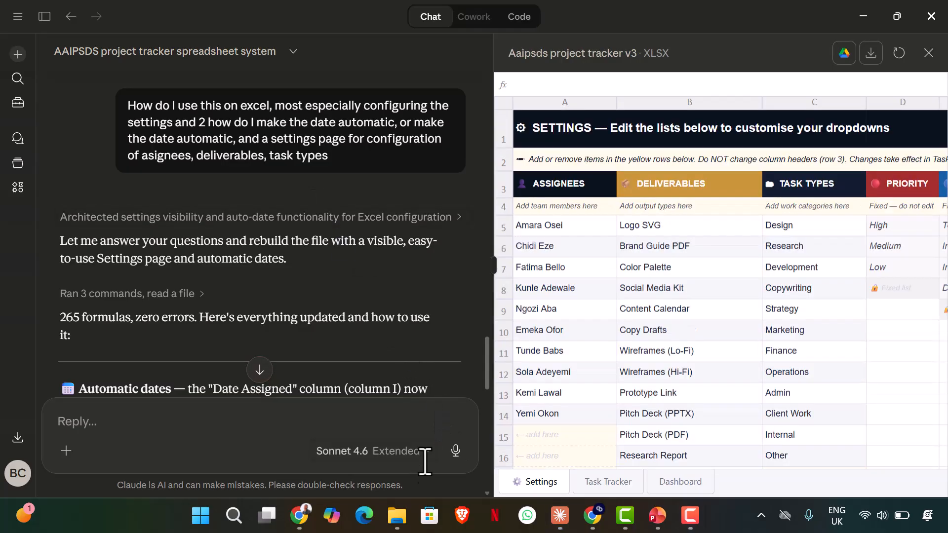
Open AAIPSDS_Project_Tracker_v3 from the Downloads folder in Excel and enable editing
click(404, 519)
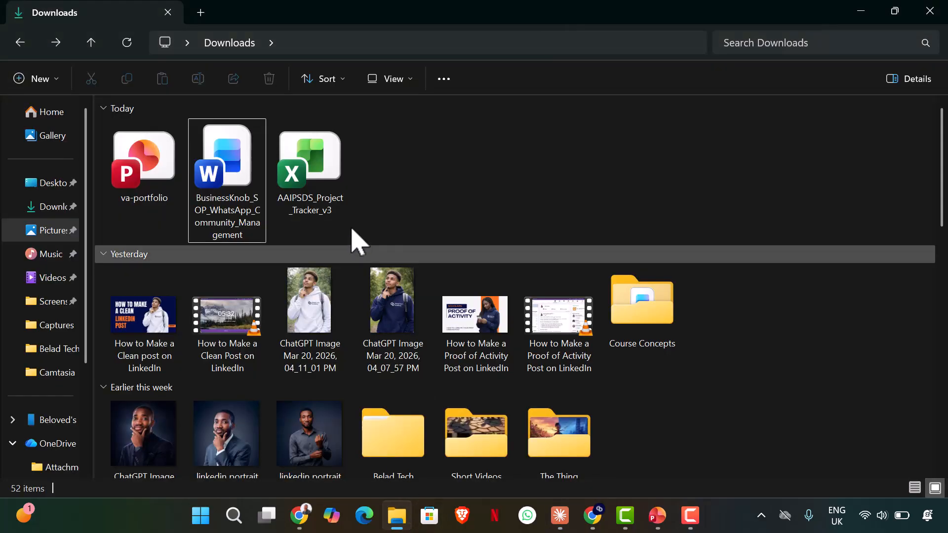
click(345, 197)
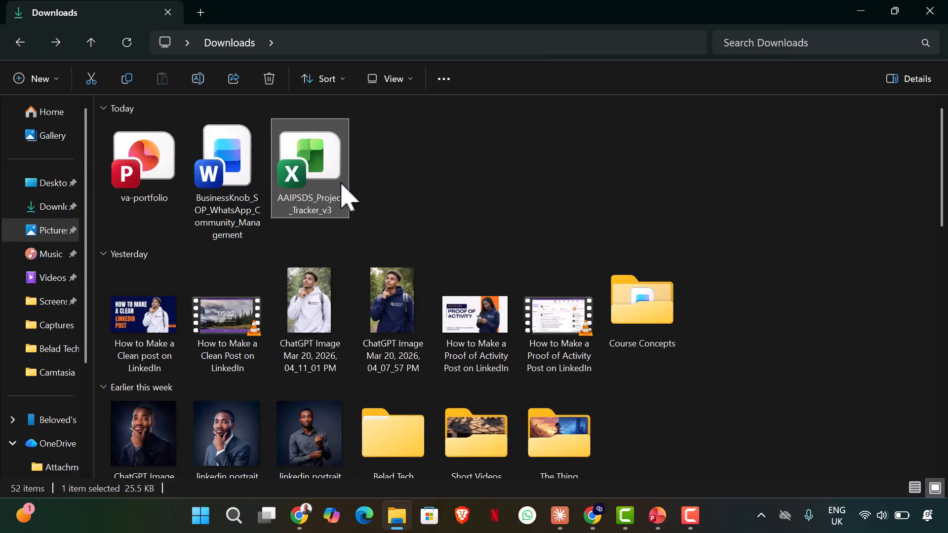
double_click(345, 197)
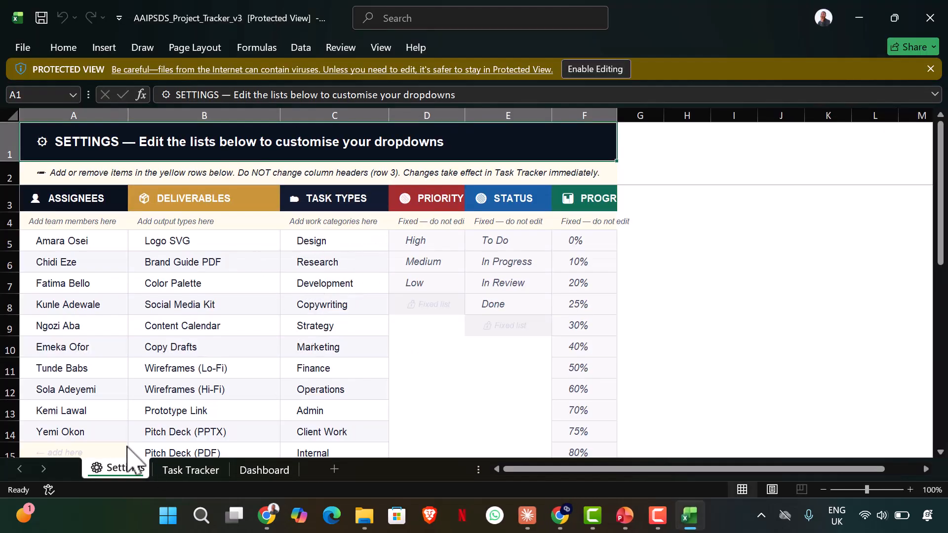
click(104, 247)
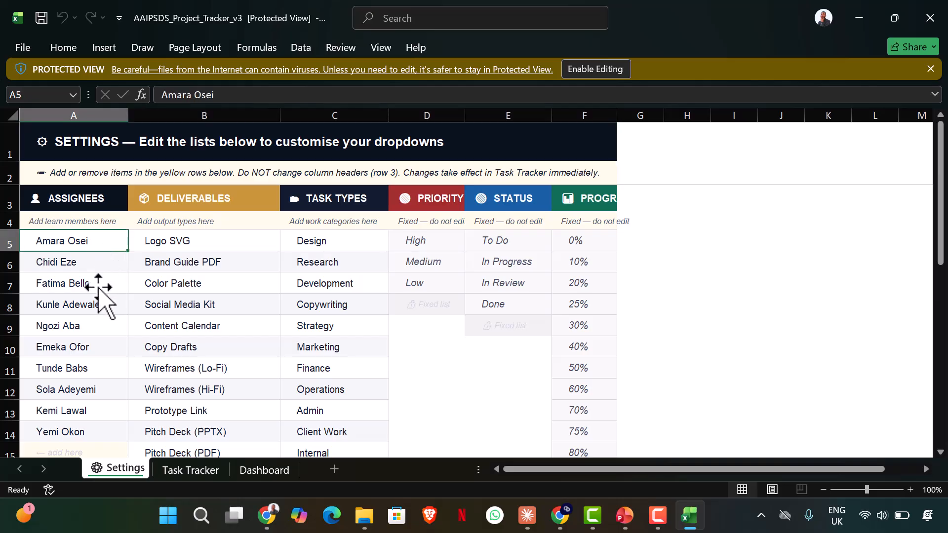
click(580, 75)
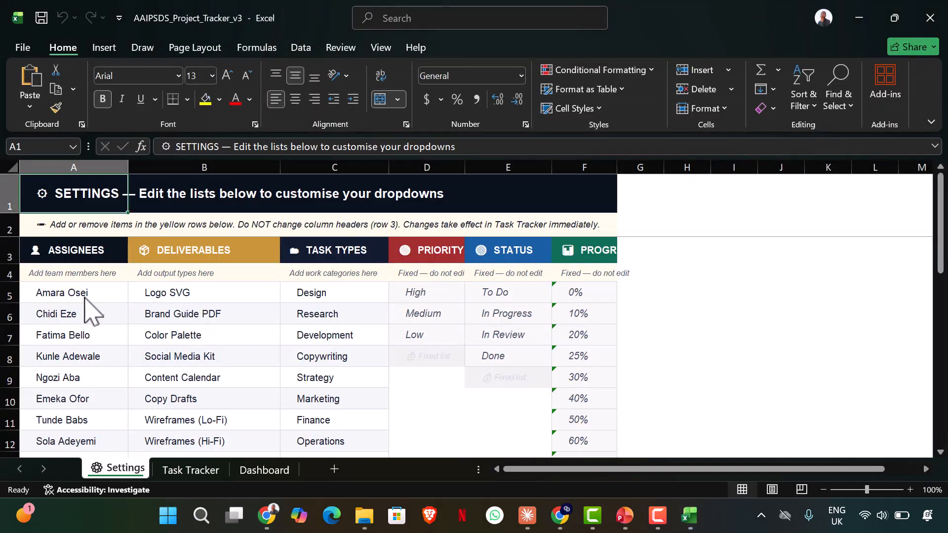
Look over the Settings lists and replace the first assignee in cell A5 with the new team member's full name
scroll(599, 315, down, 1)
scroll(604, 313, up, 1)
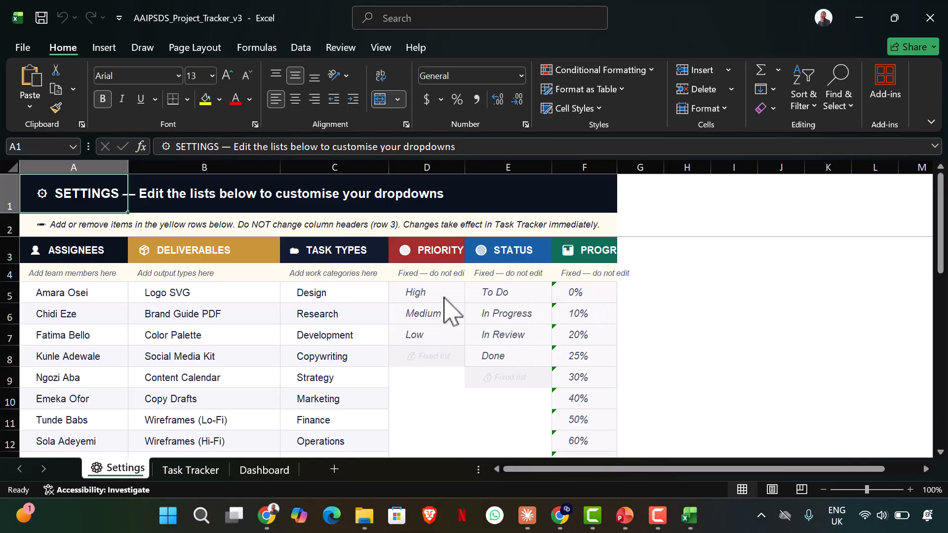
click(440, 296)
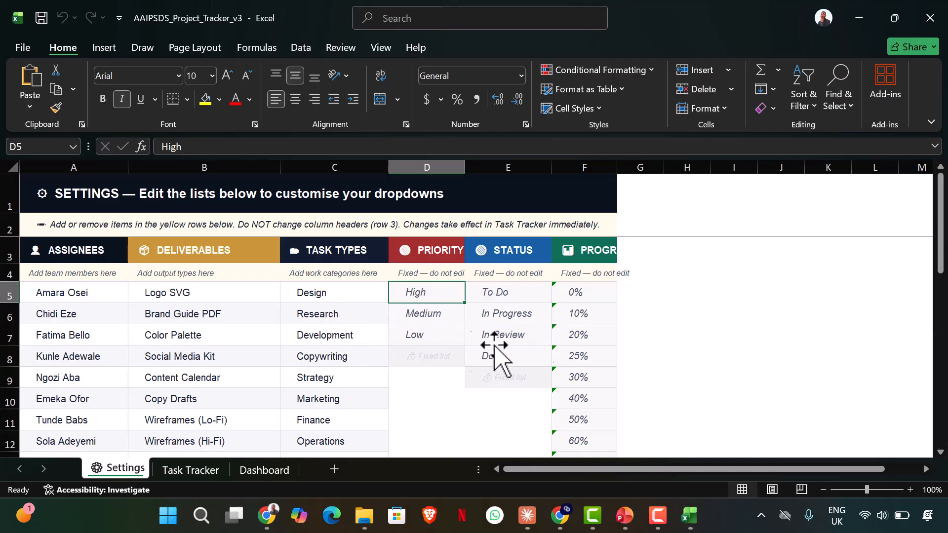
scroll(540, 328, down, 2)
scroll(320, 355, up, 2)
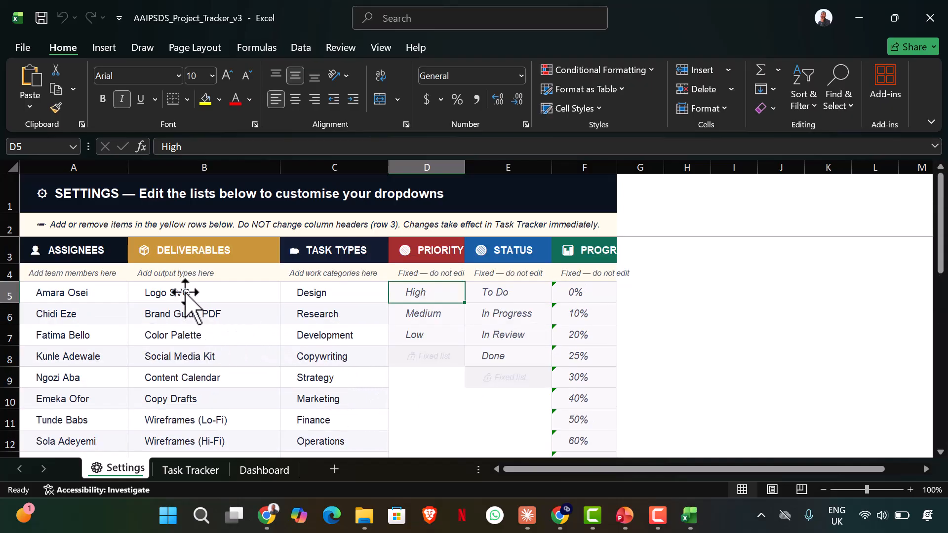
click(92, 295)
double_click(100, 293)
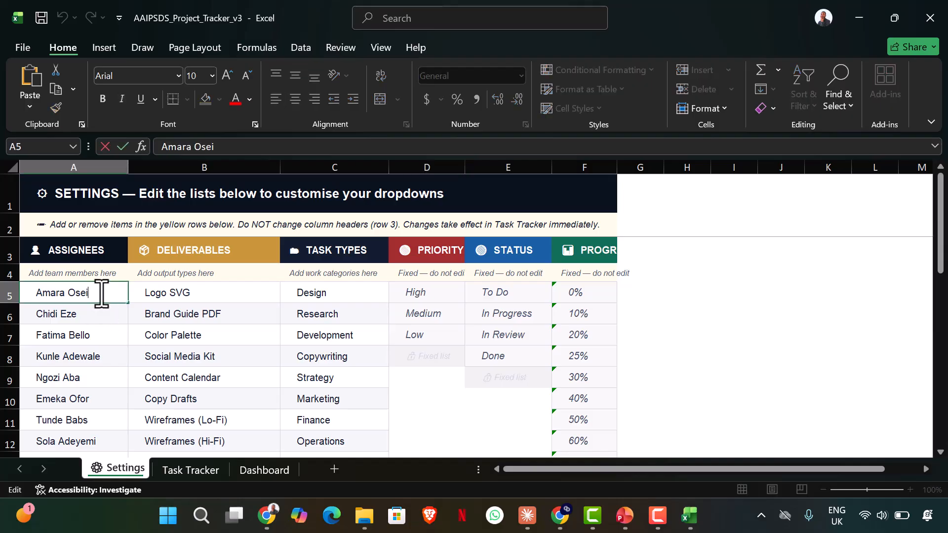
key(shift+Home)
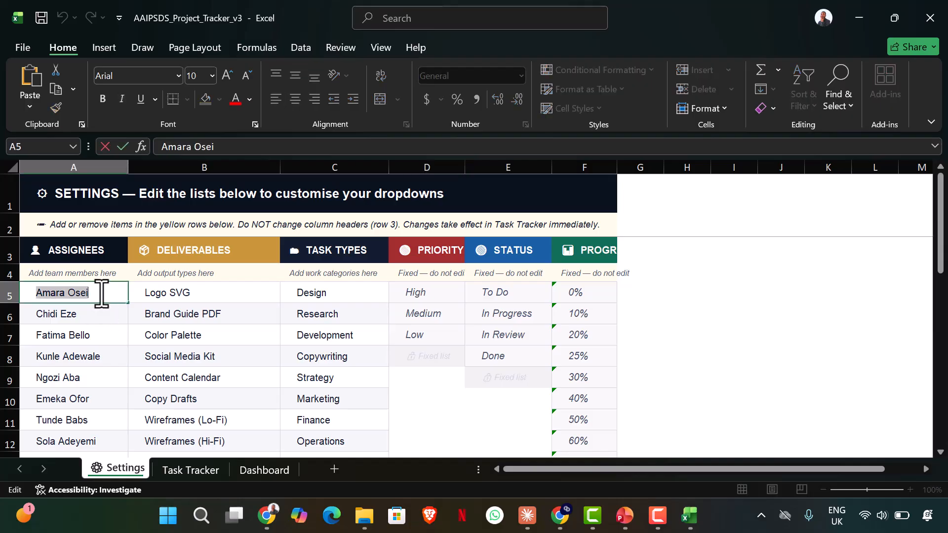
text(be)
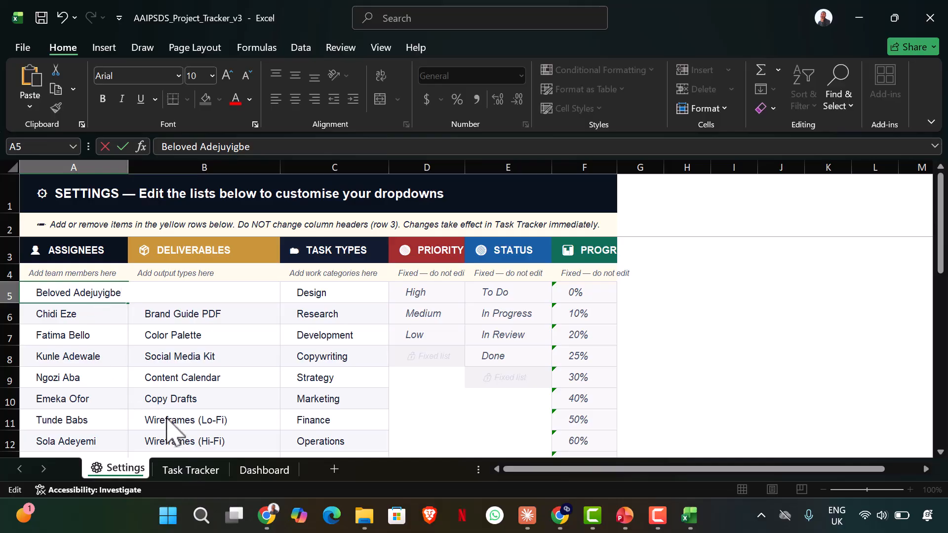
key(Escape)
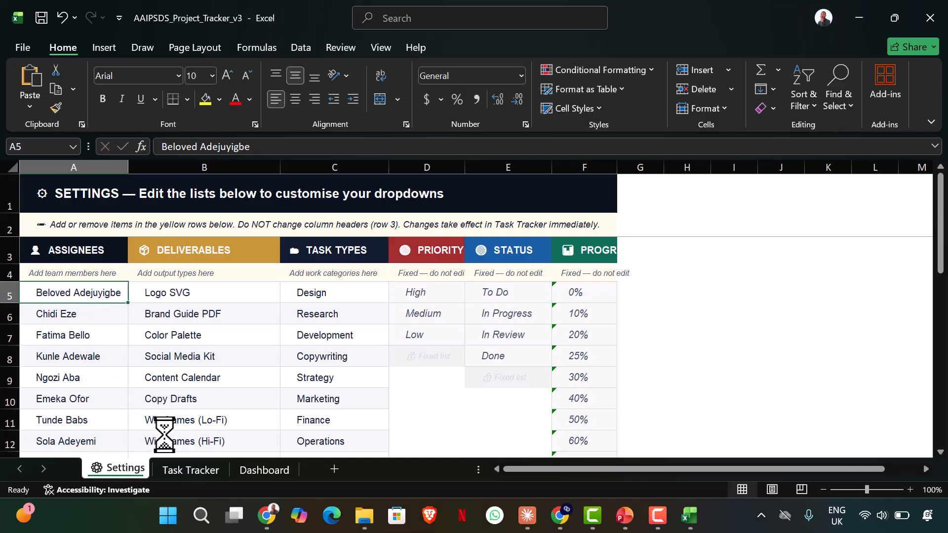
In the Task Tracker sheet, reassign the Brand Identity Design task to the team member newly added in Settings and recheck the assignee list
click(183, 471)
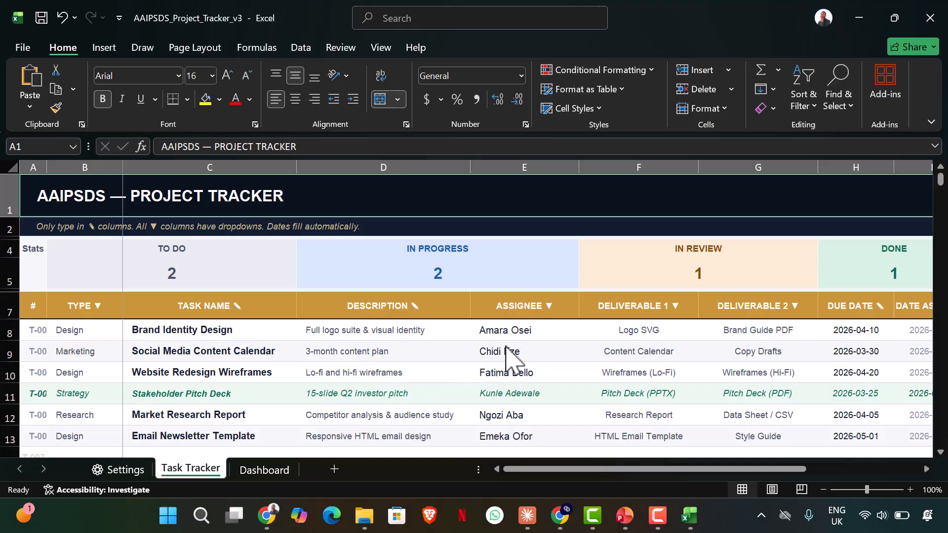
click(530, 334)
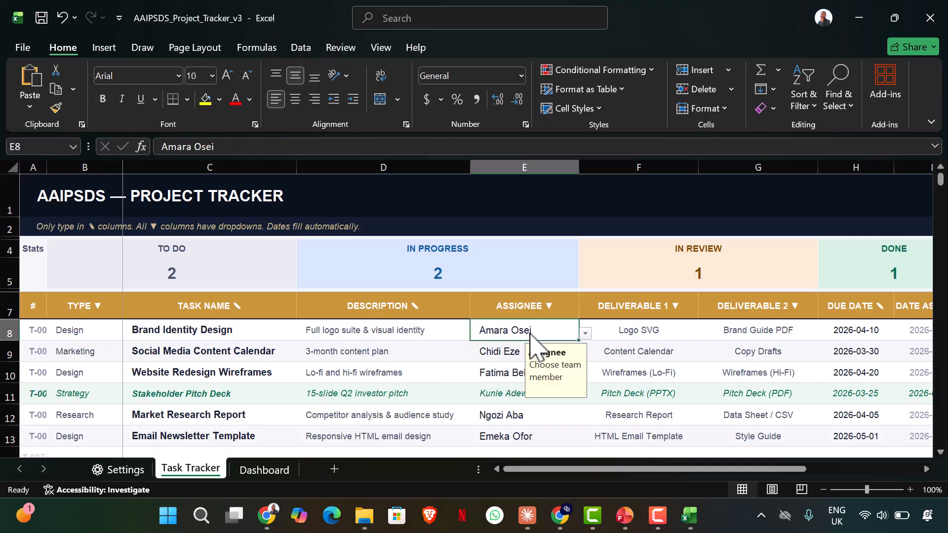
click(585, 334)
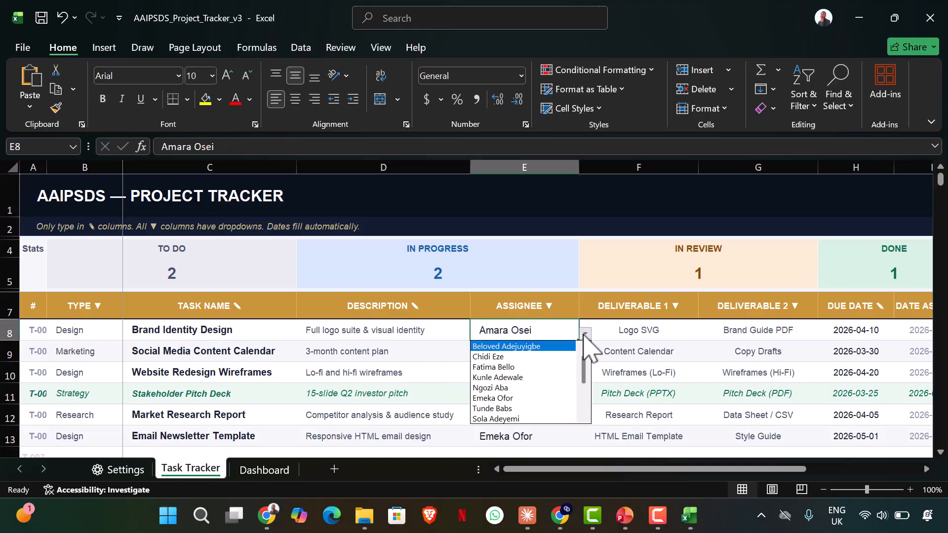
click(527, 348)
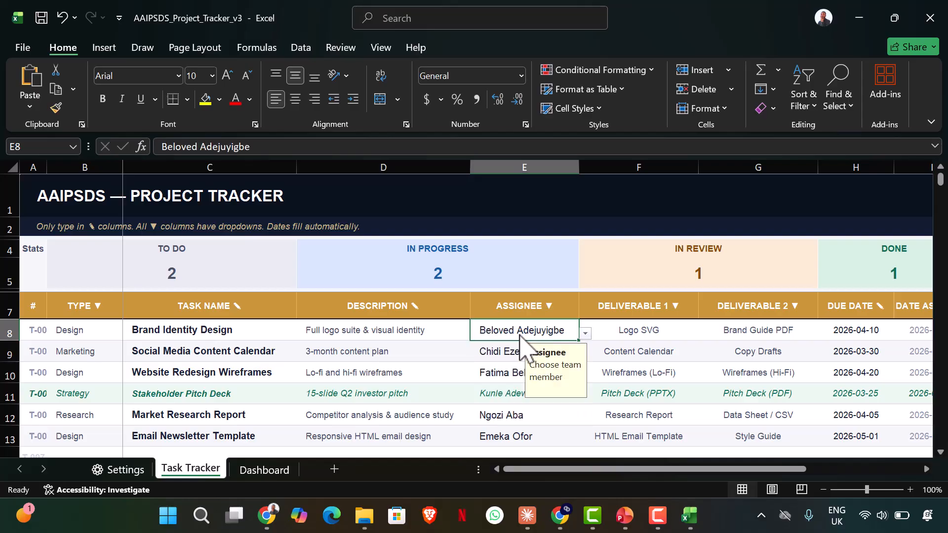
click(140, 469)
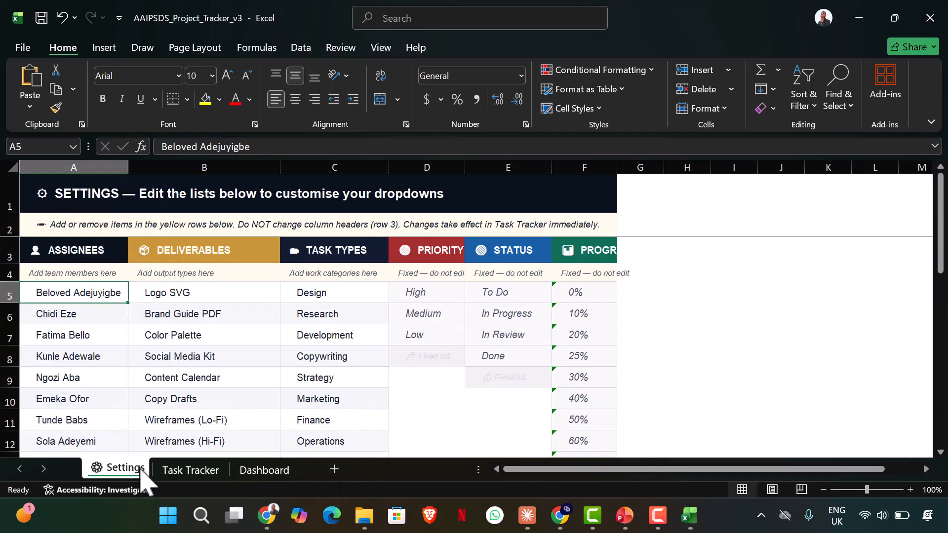
click(206, 472)
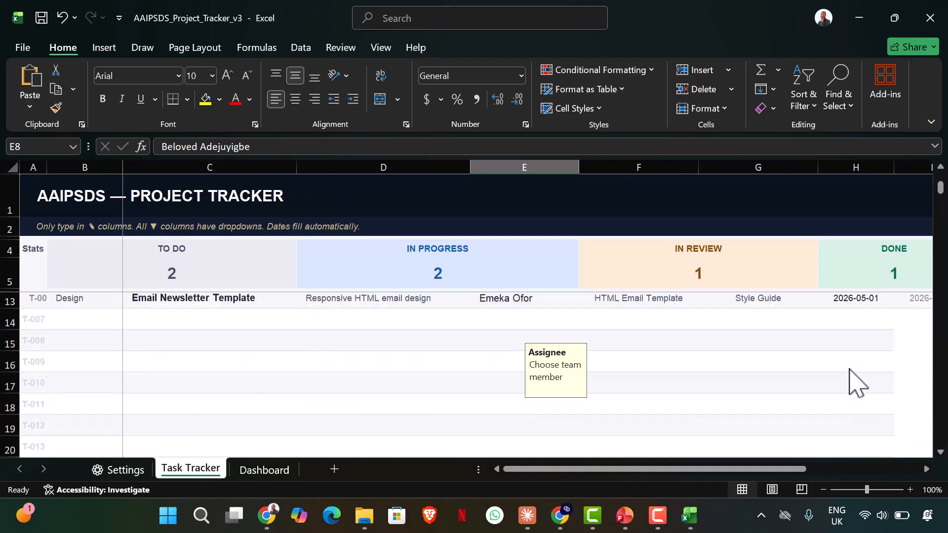
Re-commit the existing Due Date and Date Assigned entries of the Brand Identity Design task in row 8 as date values
click(874, 329)
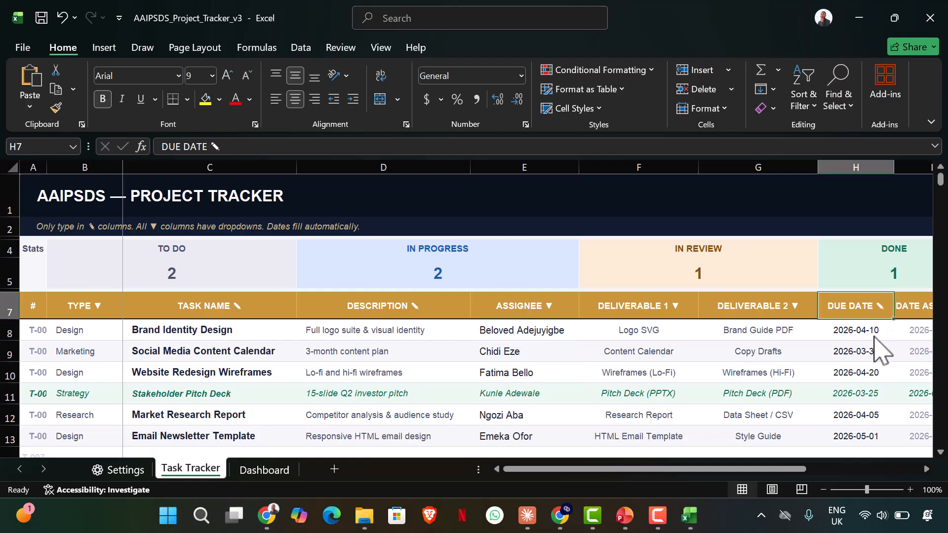
click(916, 333)
scroll(916, 365, down, 1)
scroll(917, 365, up, 1)
click(862, 332)
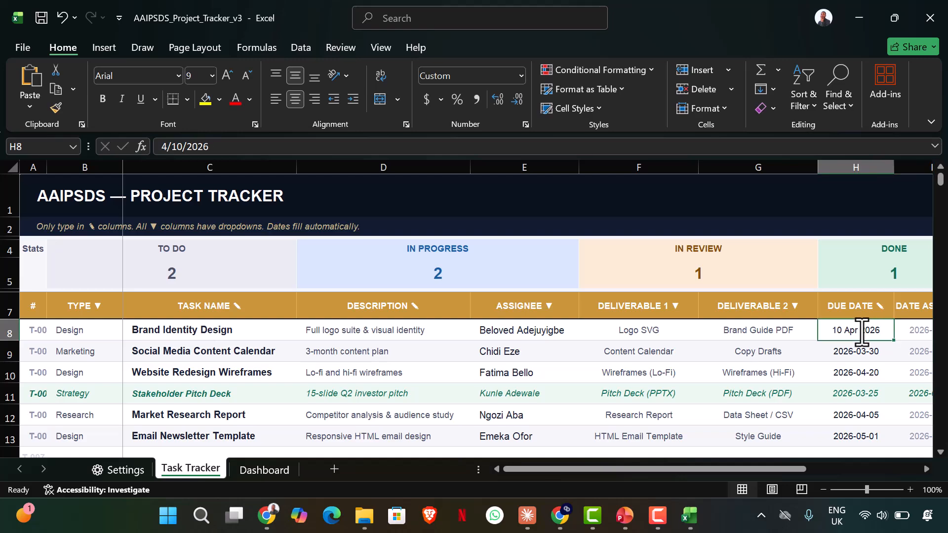
click(880, 307)
click(887, 328)
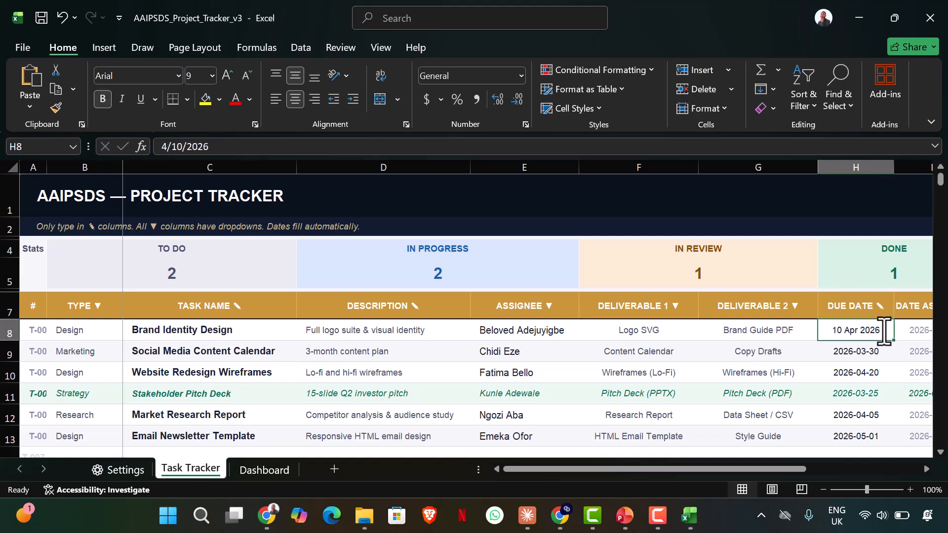
click(907, 333)
double_click(868, 329)
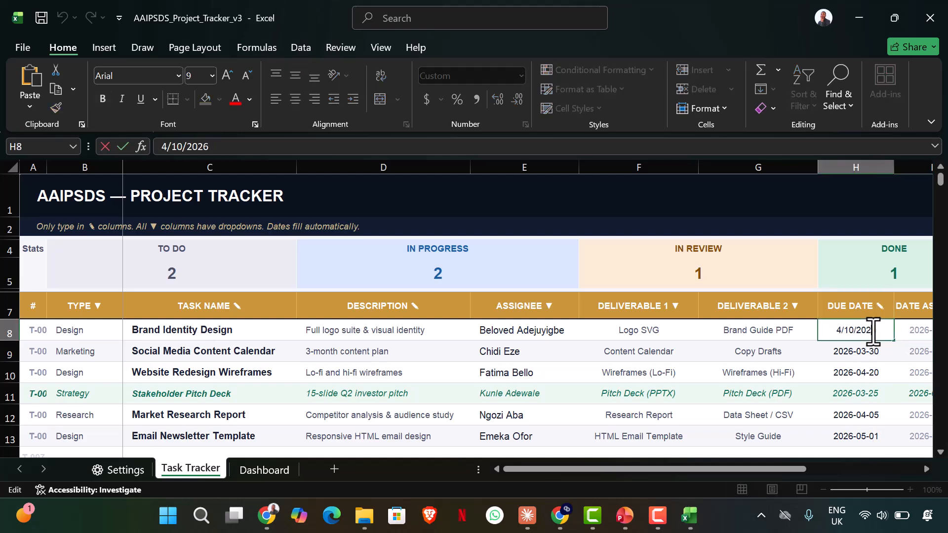
double_click(920, 334)
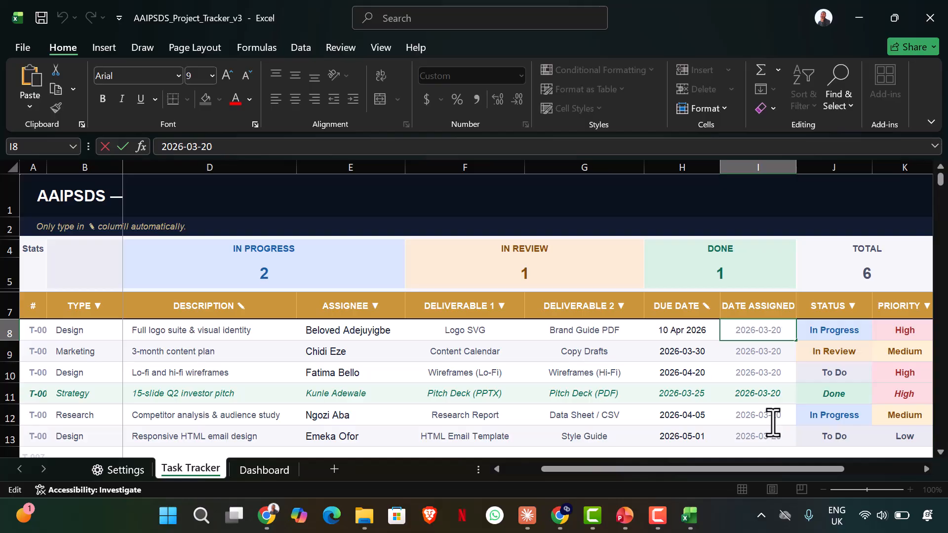
scroll(773, 422, down, 1)
click(769, 389)
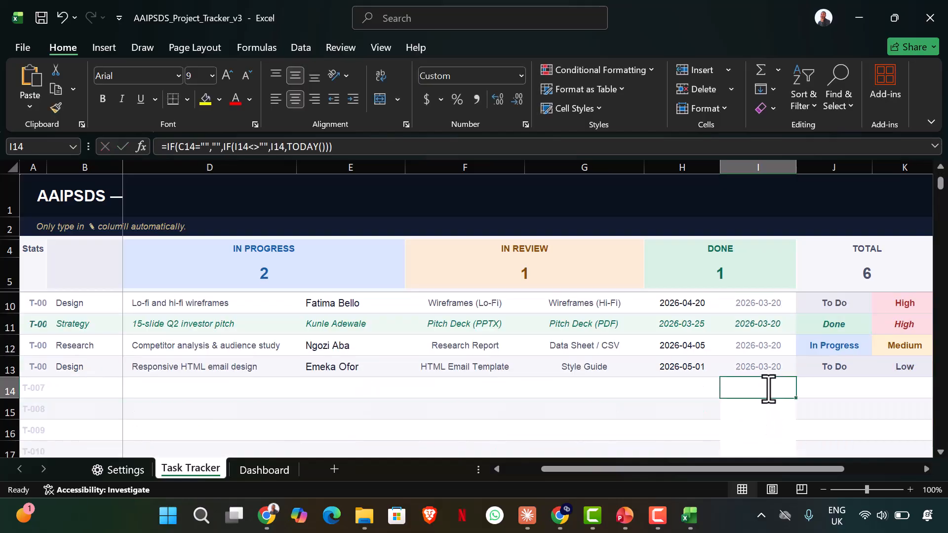
For task row 14, choose Social Media Kit as Deliverable 2 and enter 2026-03-24 as the due date
click(700, 392)
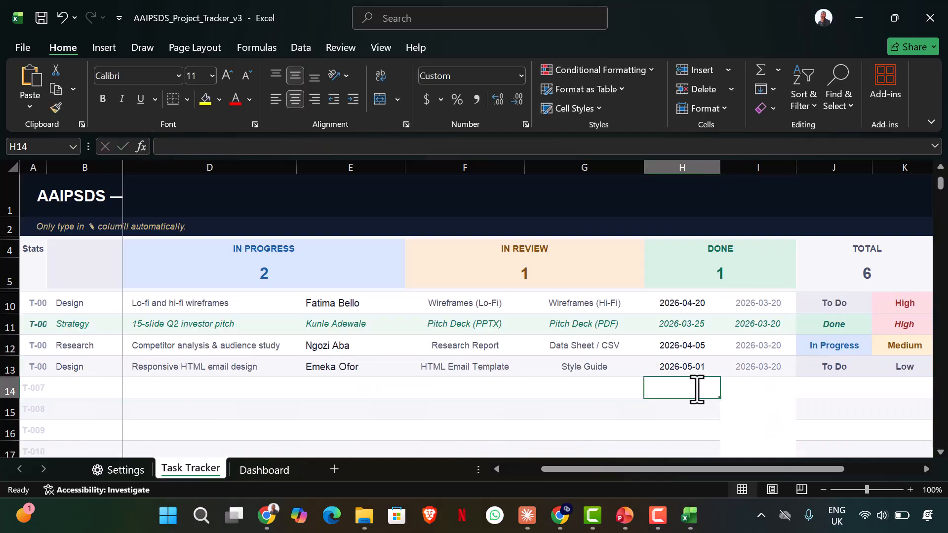
click(559, 391)
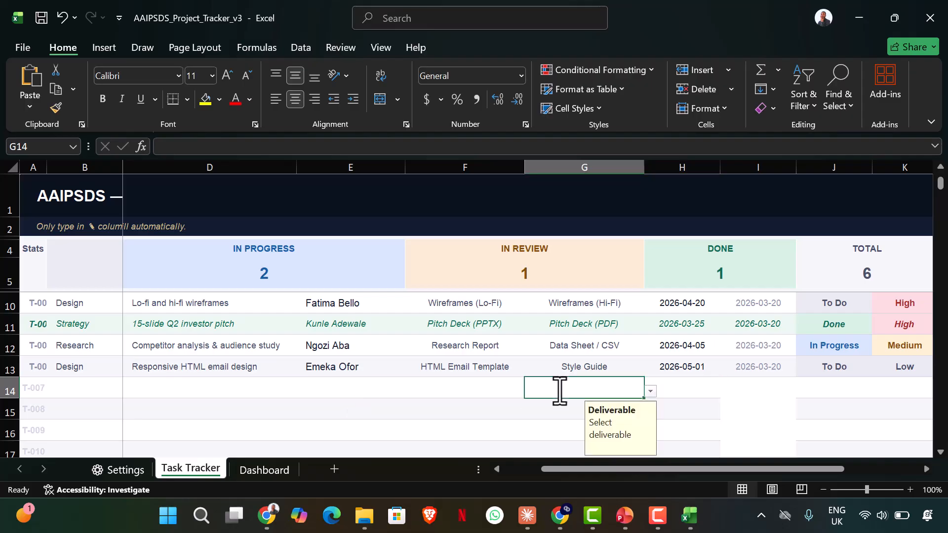
click(650, 391)
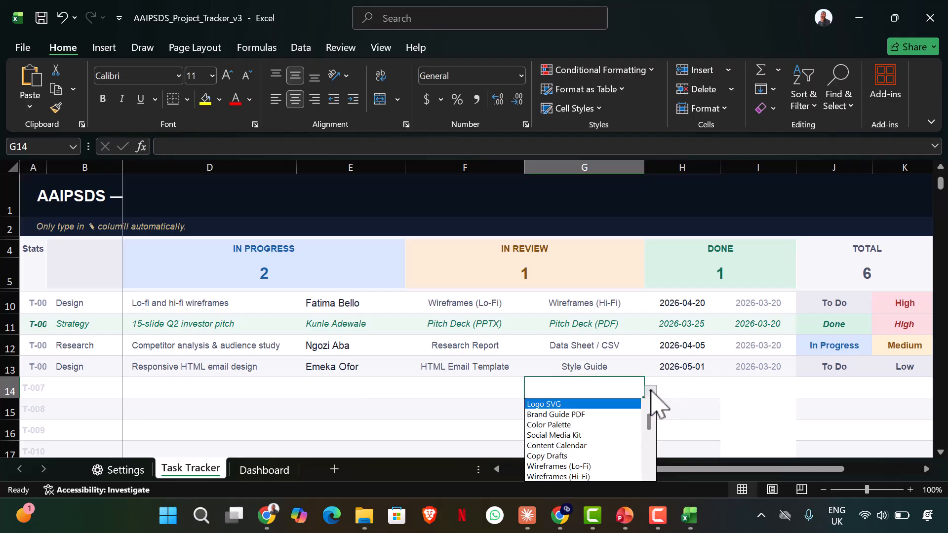
click(597, 435)
click(701, 393)
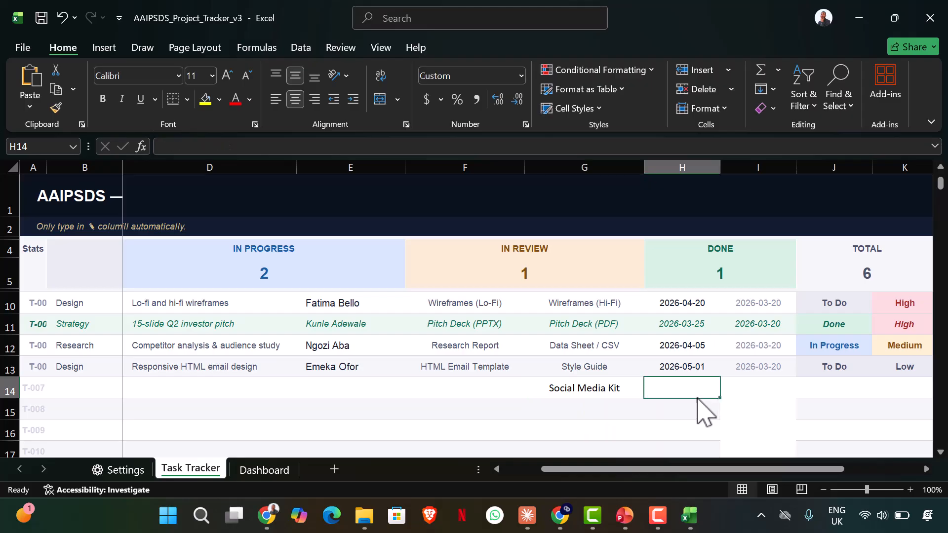
double_click(698, 389)
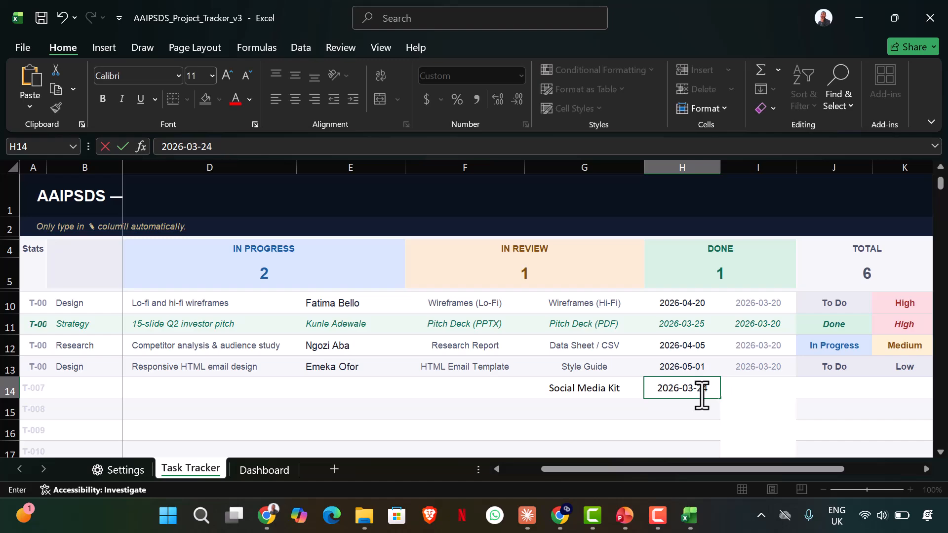
click(778, 401)
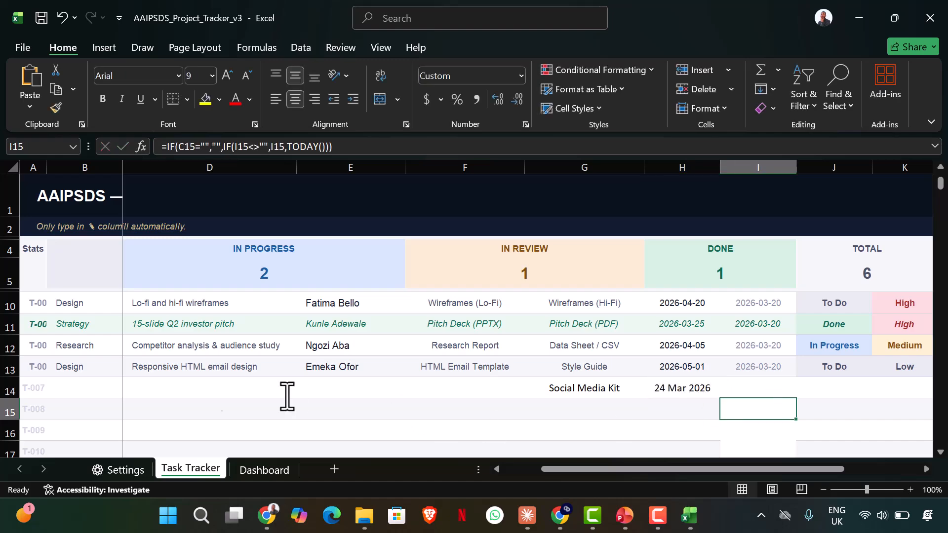
Set row 14's task type to Design and its task name to Social Media Content Calendar, dismissing any warning
click(76, 389)
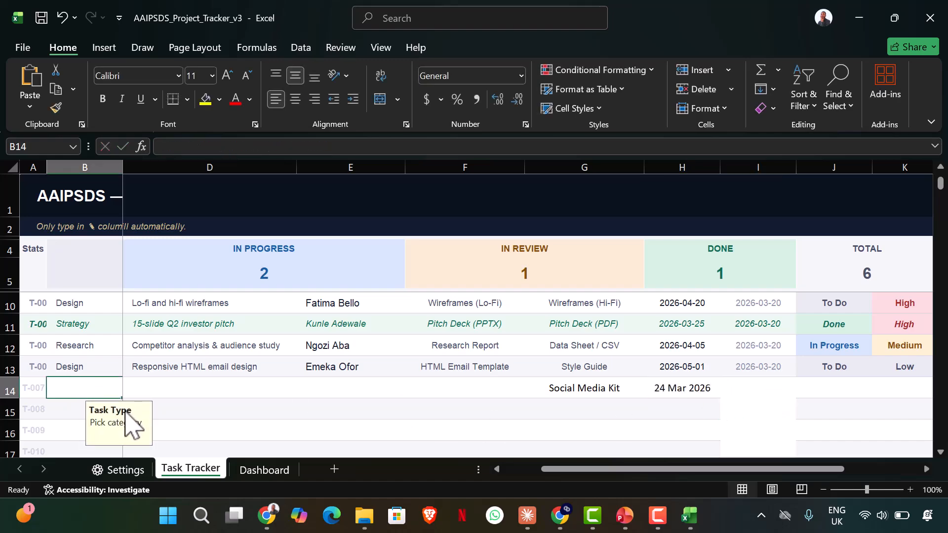
double_click(72, 389)
text(Design)
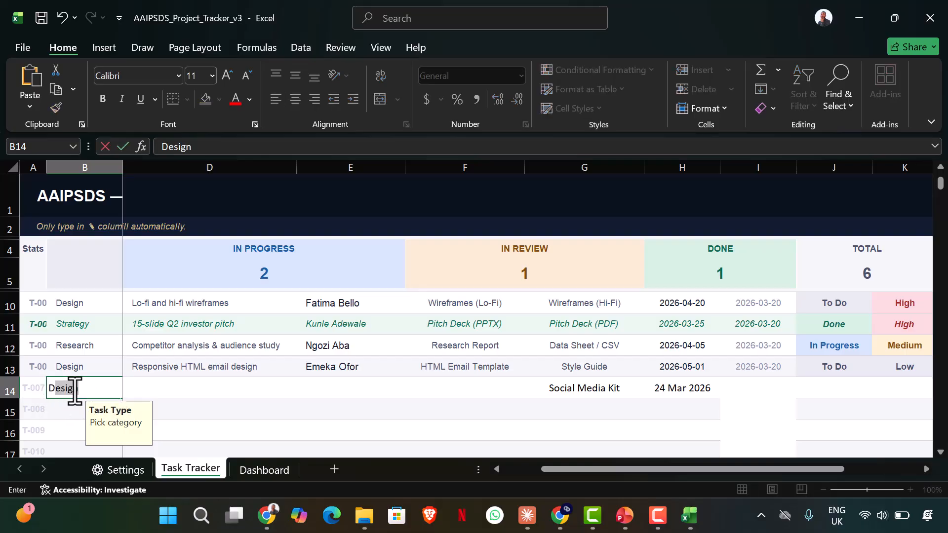
key(Tab)
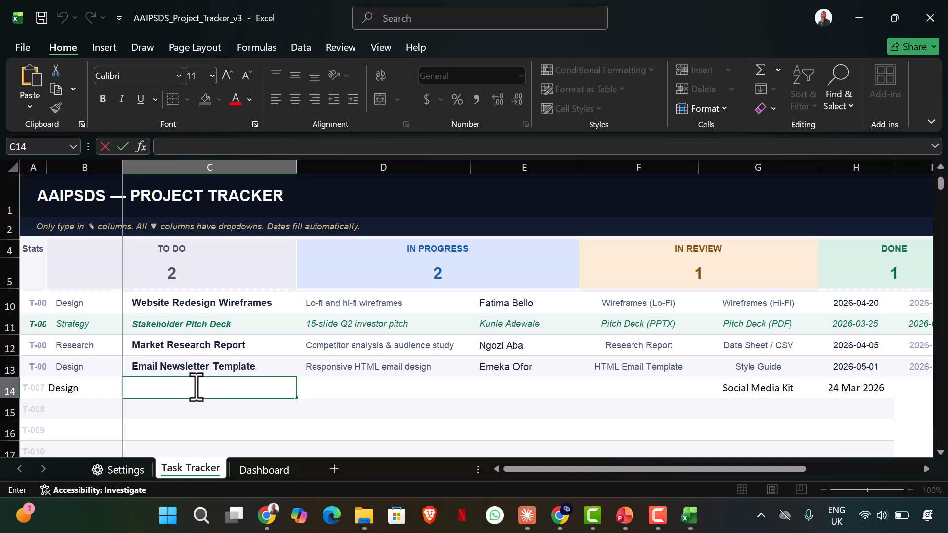
text(So)
key(Return)
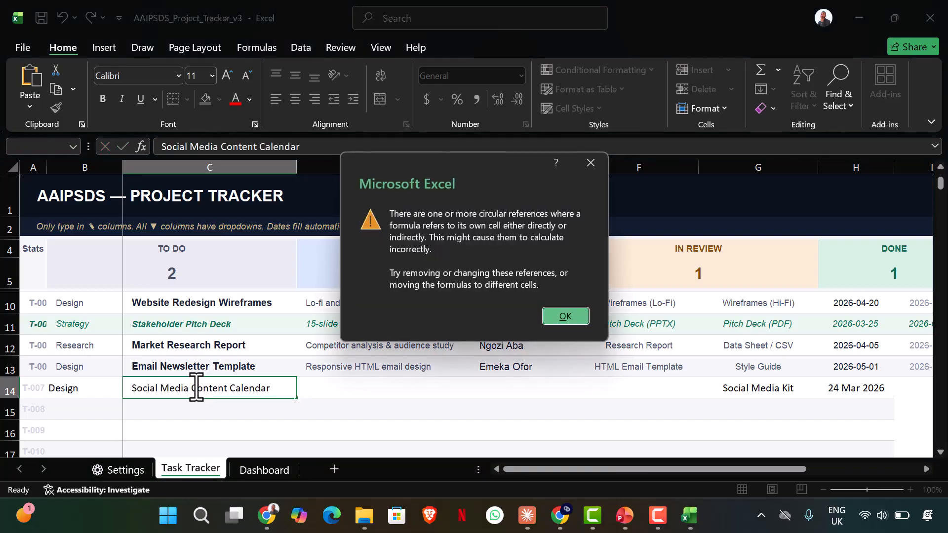
click(563, 318)
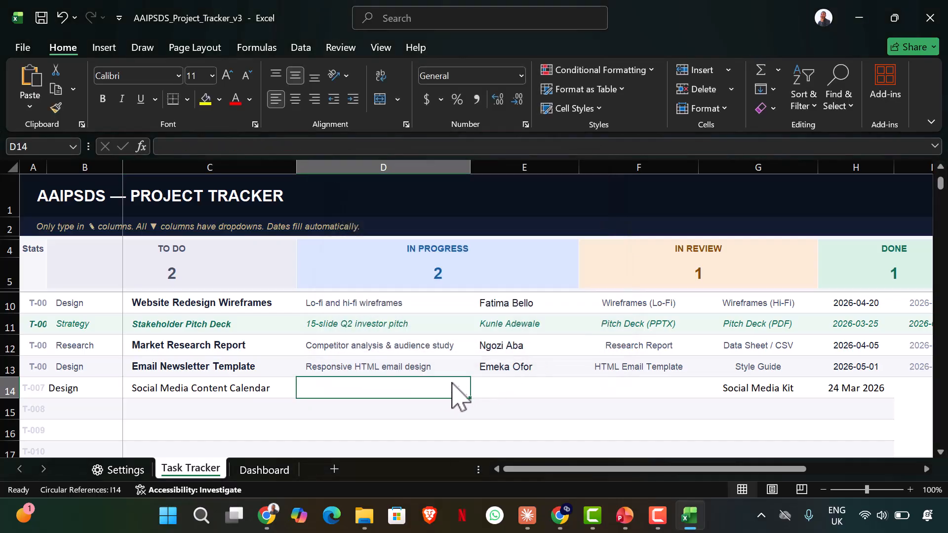
Assign the new task in row 14 to the third team member in the assignee list
click(514, 392)
click(585, 391)
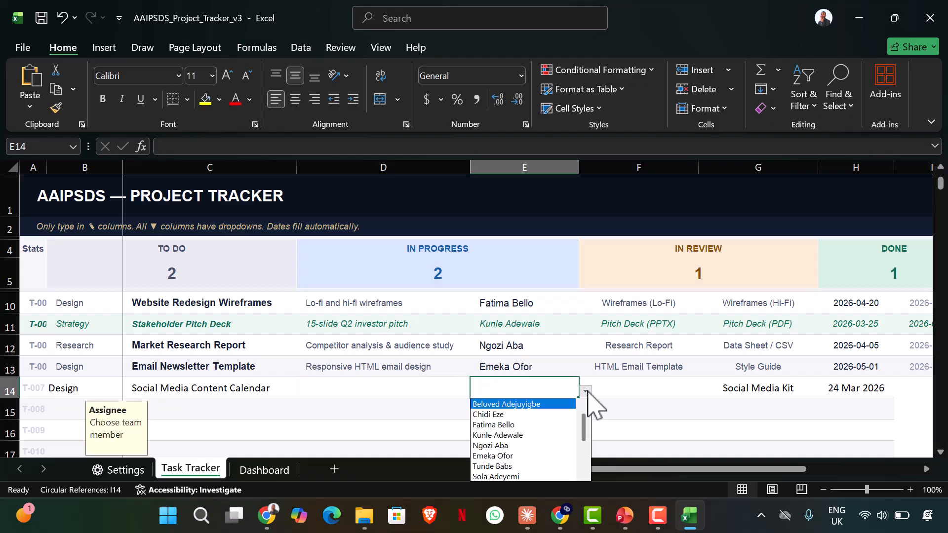
click(543, 423)
key(Tab)
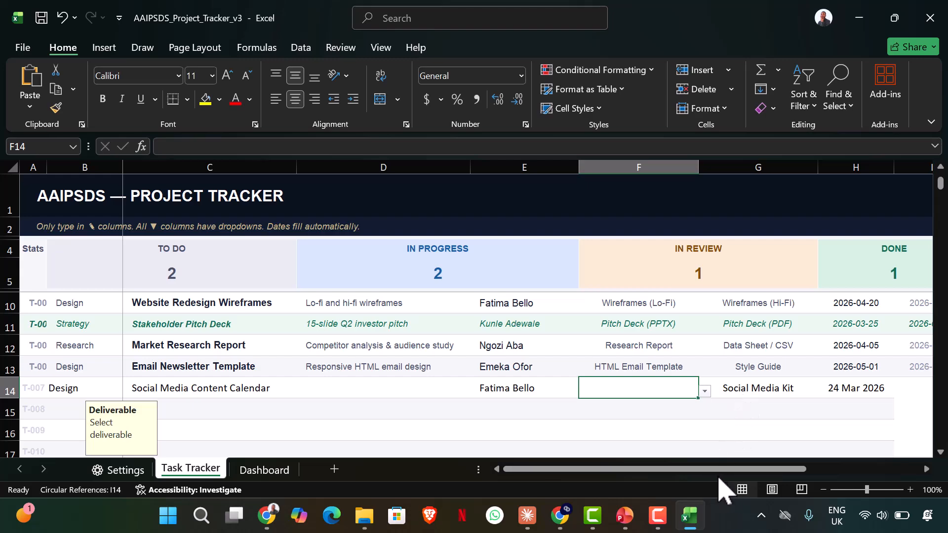
Enter "Create a content calendar" as the description of the new task in row 14
scroll(612, 364, up, 1)
scroll(552, 355, down, 1)
scroll(402, 360, up, 1)
scroll(416, 349, down, 2)
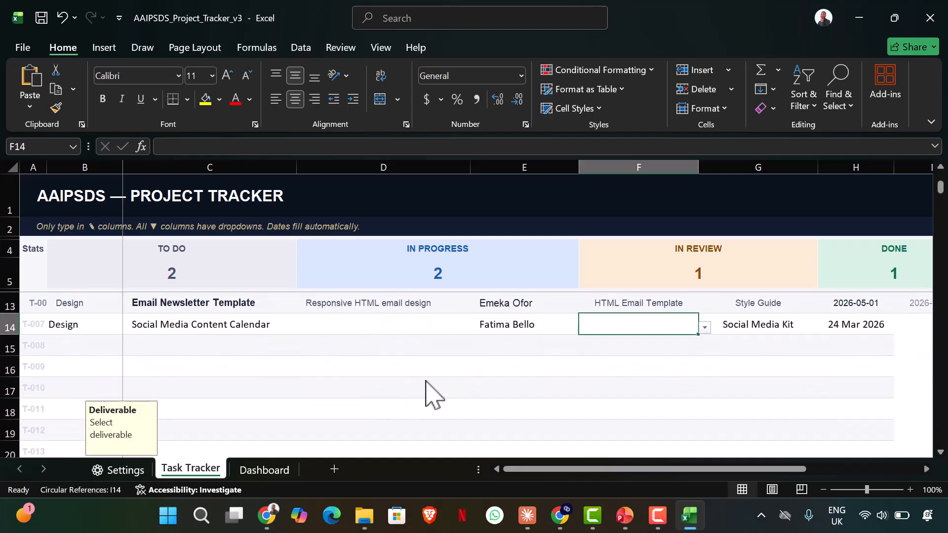
click(375, 328)
double_click(374, 328)
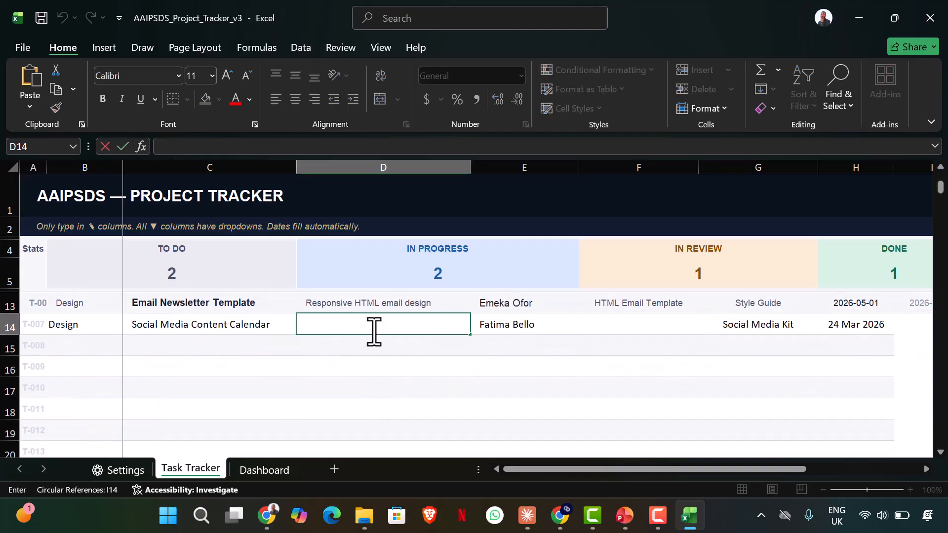
text(Create a content cale)
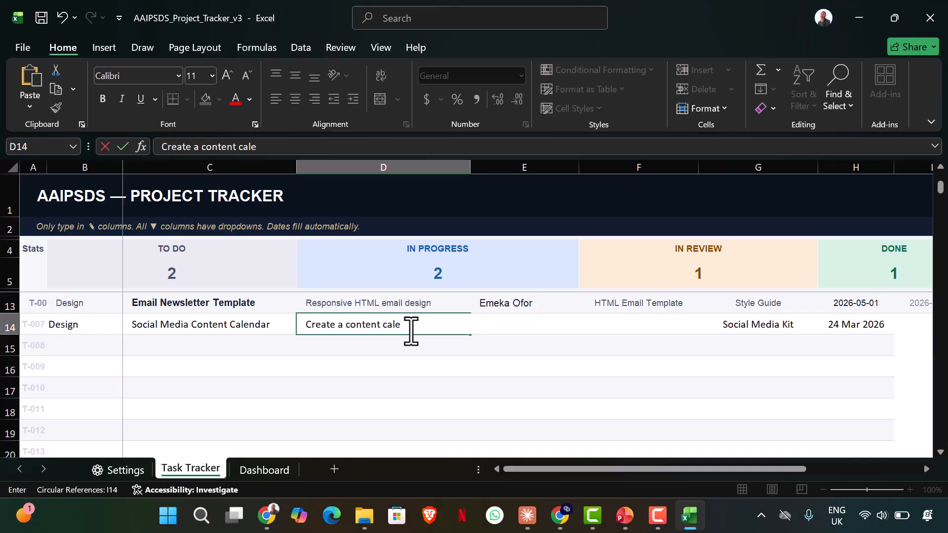
scroll(411, 332, up, 2)
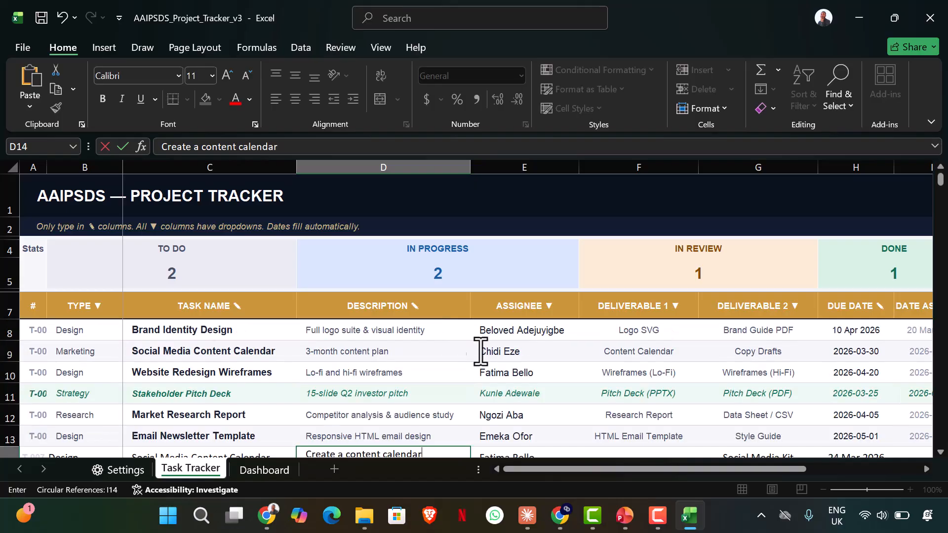
scroll(493, 351, down, 1)
click(537, 408)
Enter Excel Spreadsheet as Deliverable 1 for row 14 and check the row's due date and Date Assigned cells
click(605, 392)
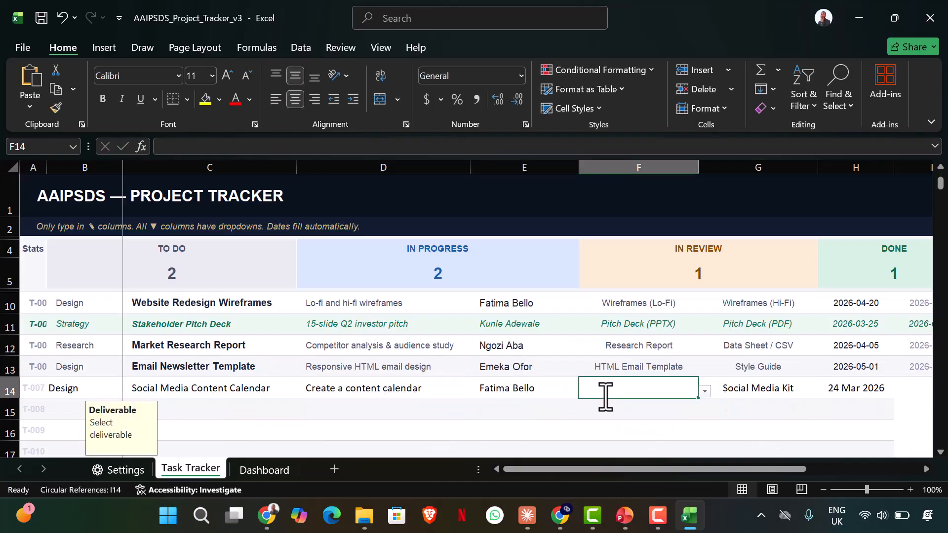
scroll(674, 398, up, 2)
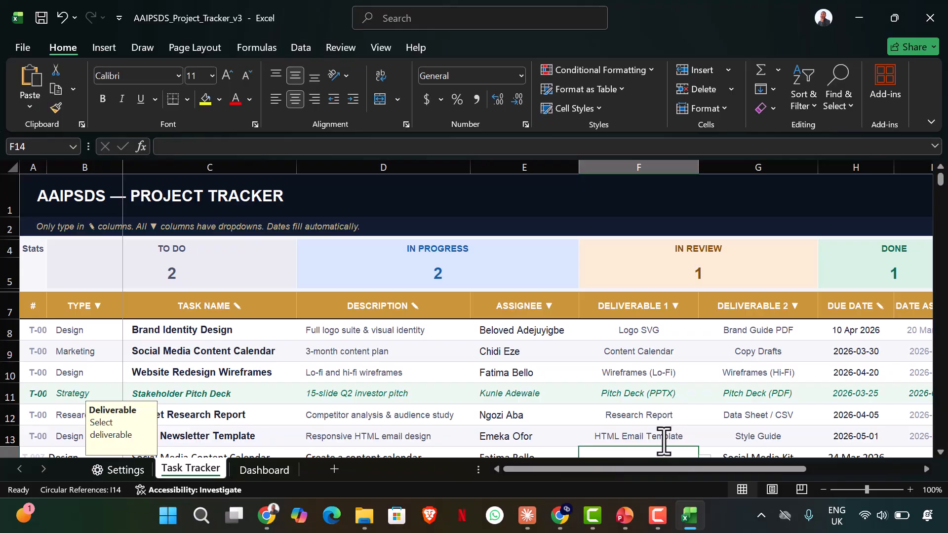
scroll(656, 437, down, 2)
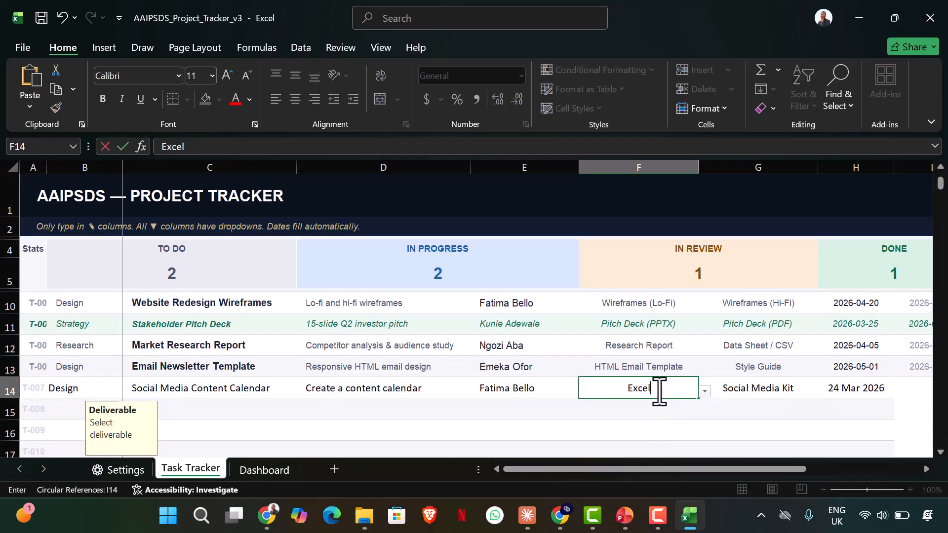
text(Excel Spreadsheet)
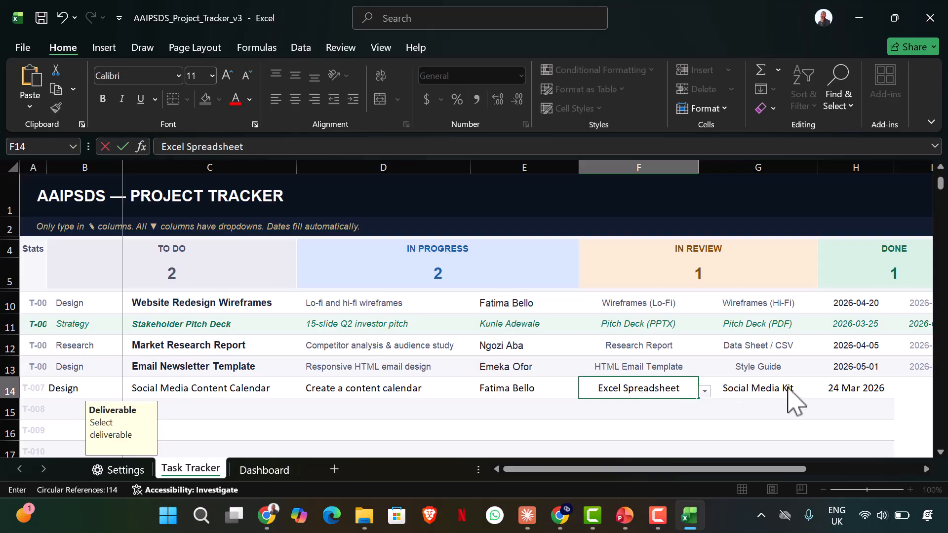
click(788, 388)
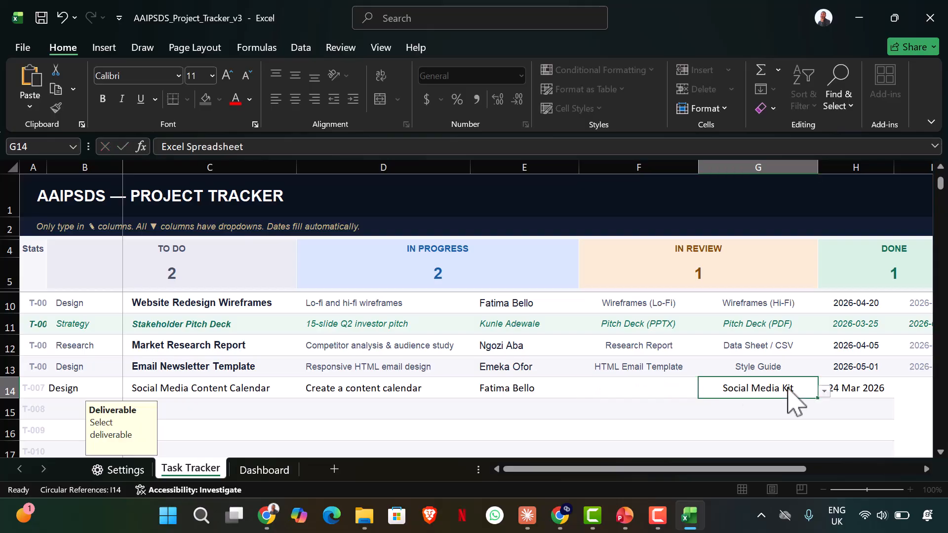
click(858, 391)
drag(790, 469, 831, 471)
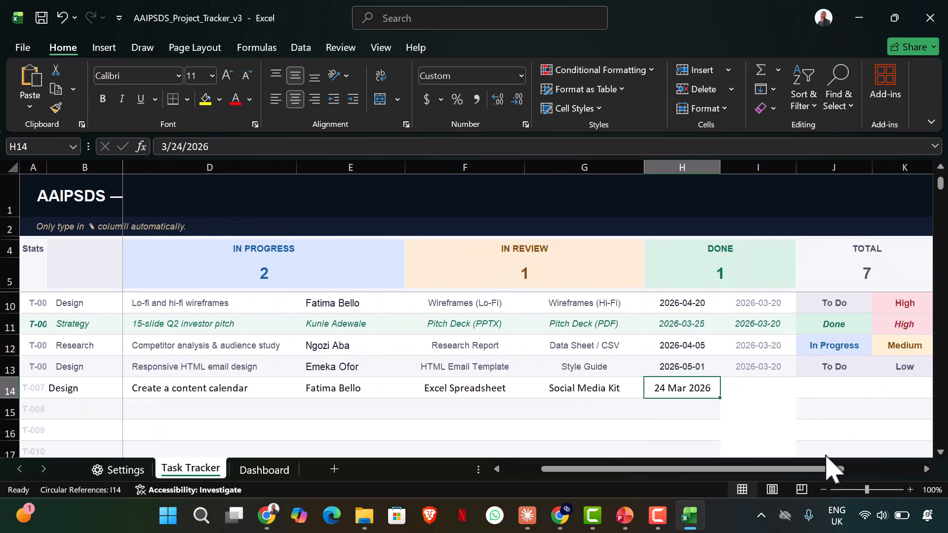
Inspect the Date Assigned formula in I14 and compare it with the Date Assigned entry in I9
click(769, 390)
double_click(768, 390)
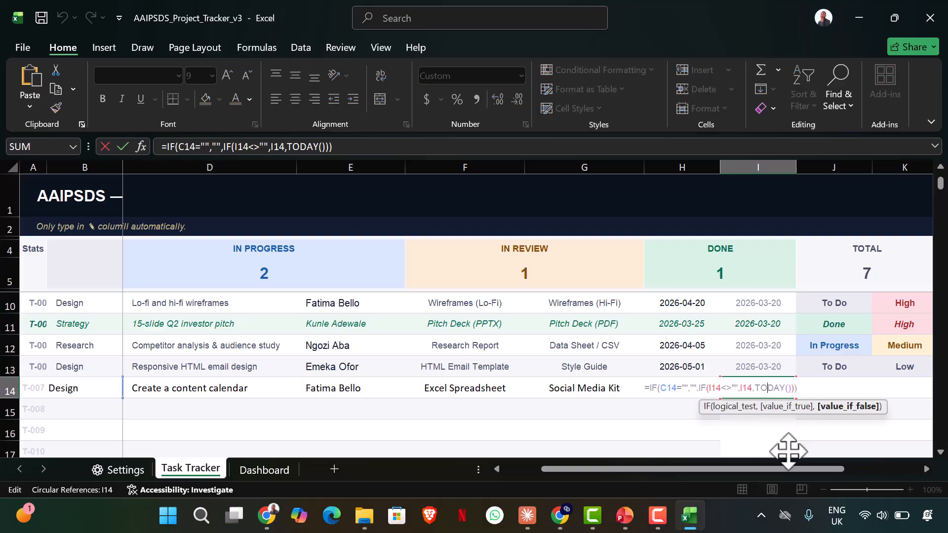
scroll(740, 375, up, 1)
click(765, 354)
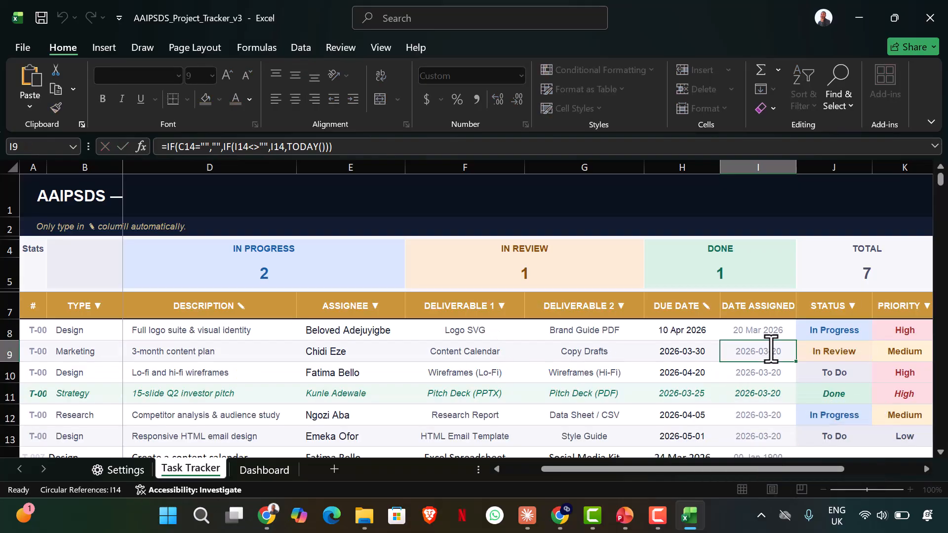
scroll(775, 410, down, 2)
scroll(778, 341, up, 2)
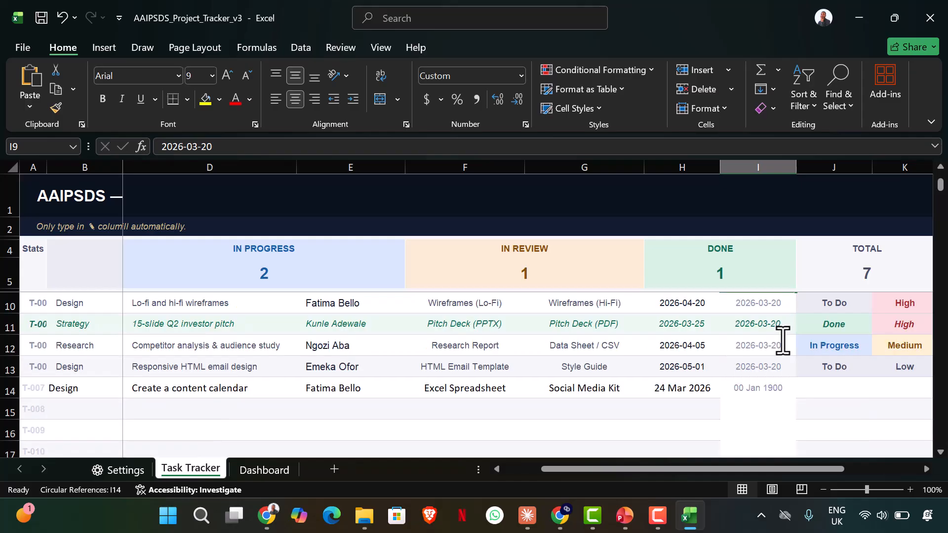
Reopen the Date Assigned formula in row 14 to read it through to its end, and cancel the edit
scroll(782, 409, down, 2)
double_click(772, 325)
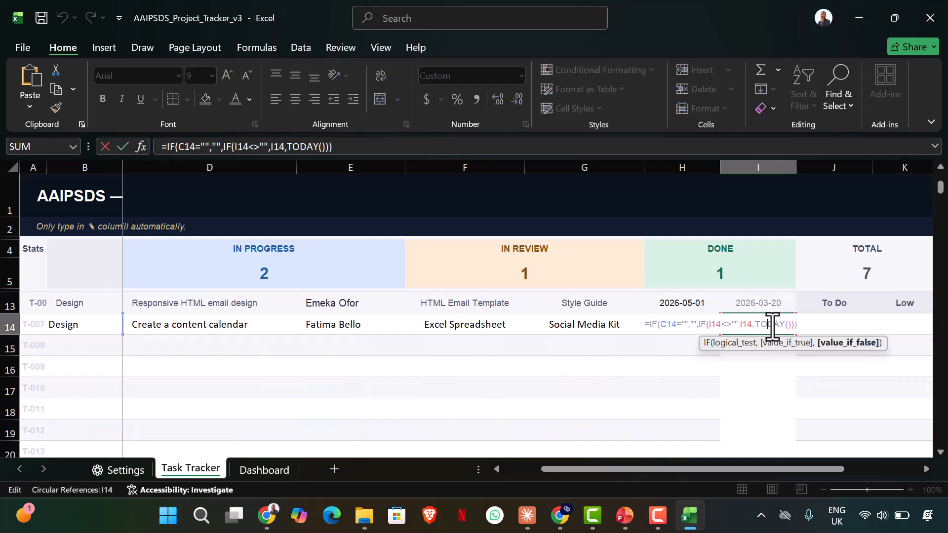
click(798, 326)
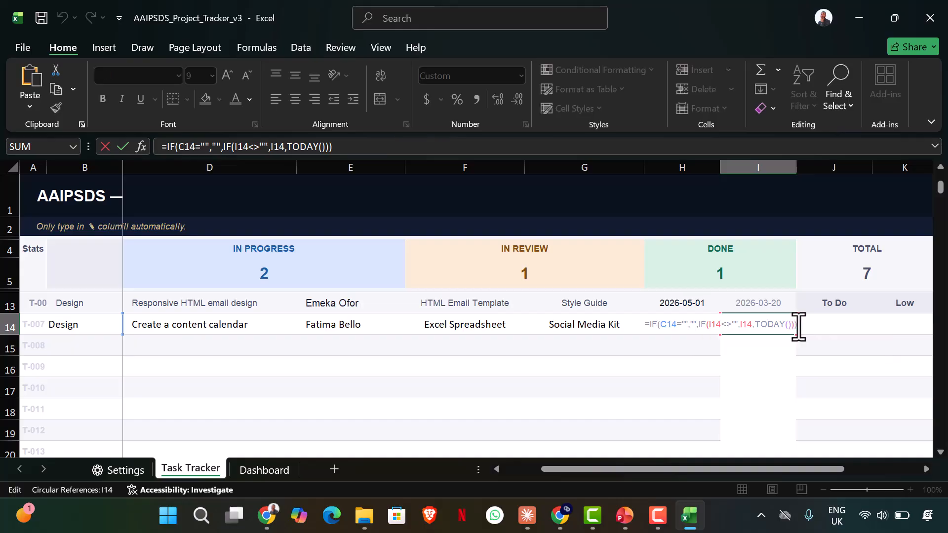
key(Escape)
Open I14's Date Assigned formula again and examine its IF arguments, including value_if_true and value_if_false
double_click(780, 327)
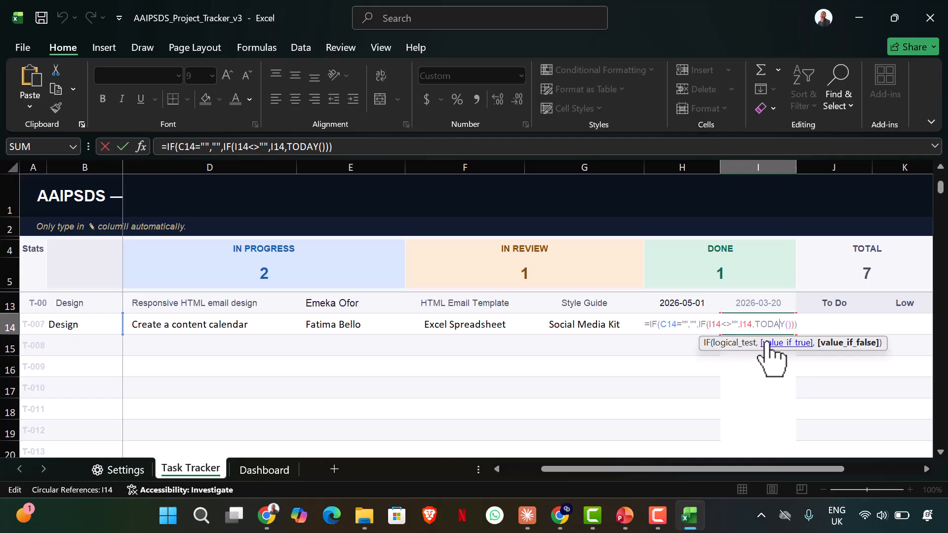
click(830, 343)
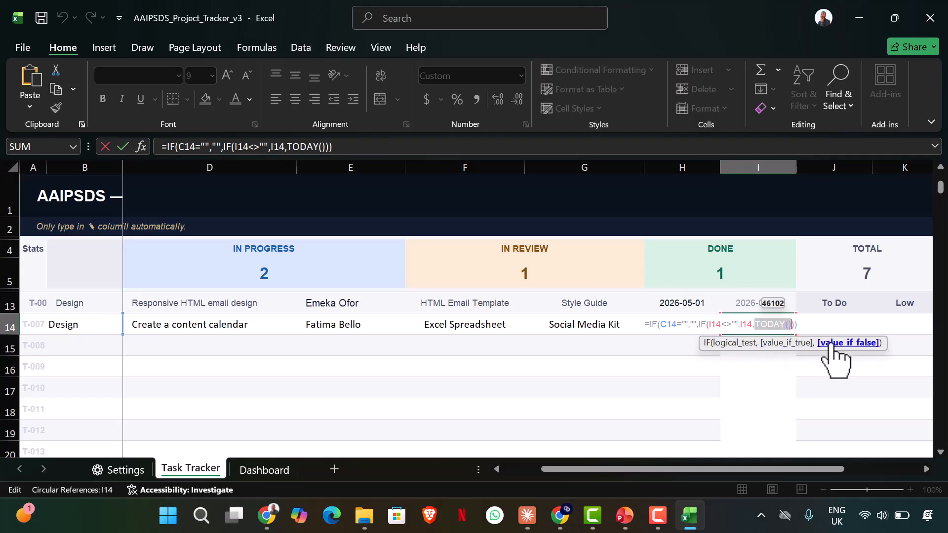
click(785, 343)
click(684, 329)
click(649, 342)
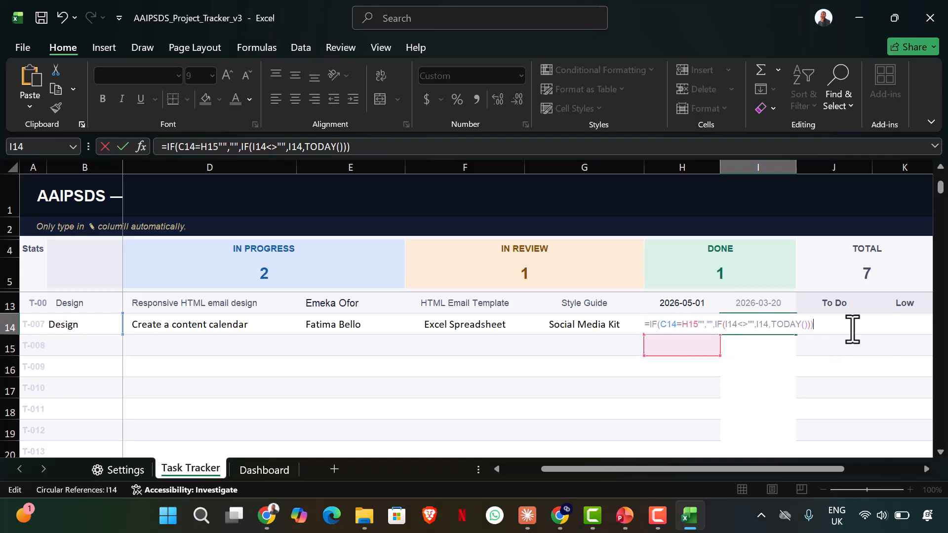
Review the Date Assigned entries of the existing tasks in rows 8 to 13 against the formula in row 14
scroll(860, 337, up, 2)
scroll(862, 345, down, 2)
scroll(849, 360, up, 2)
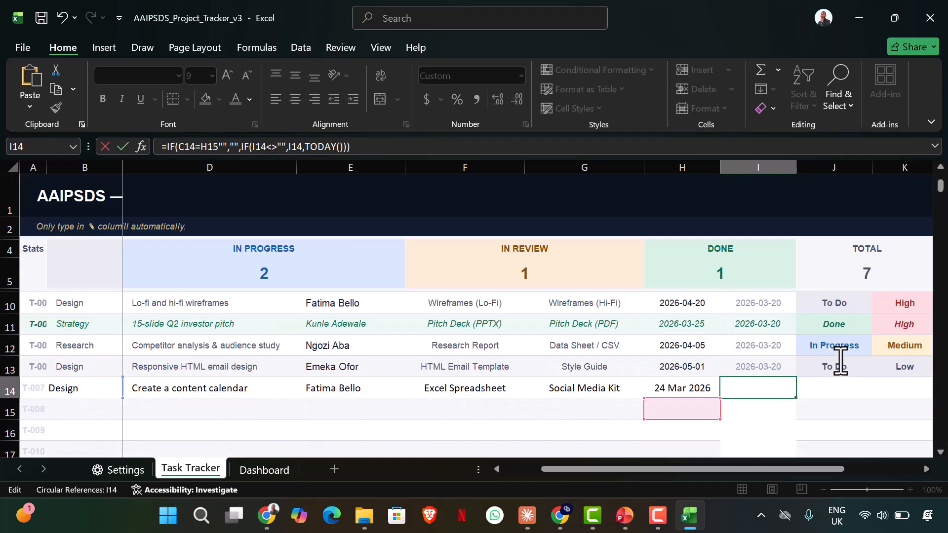
scroll(780, 419, down, 1)
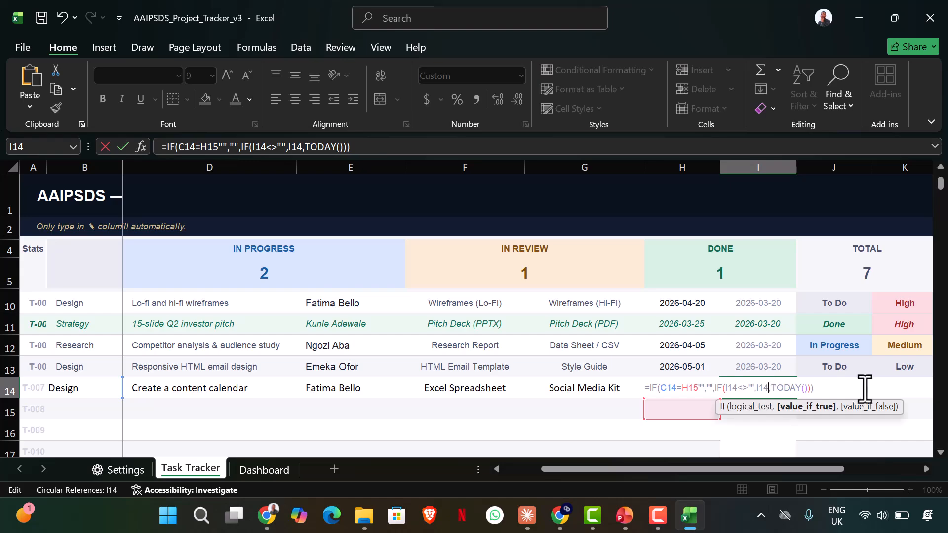
scroll(789, 348, up, 1)
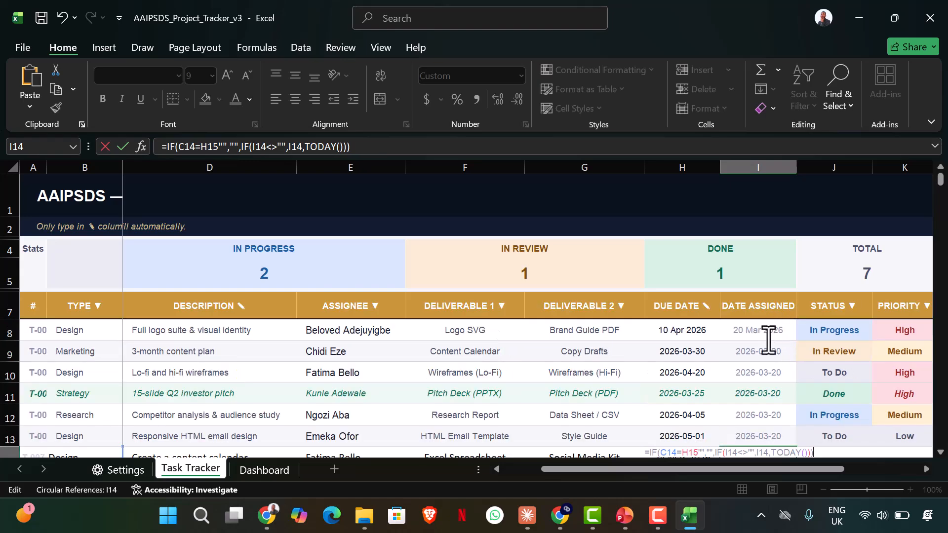
scroll(777, 386, down, 2)
scroll(774, 360, up, 2)
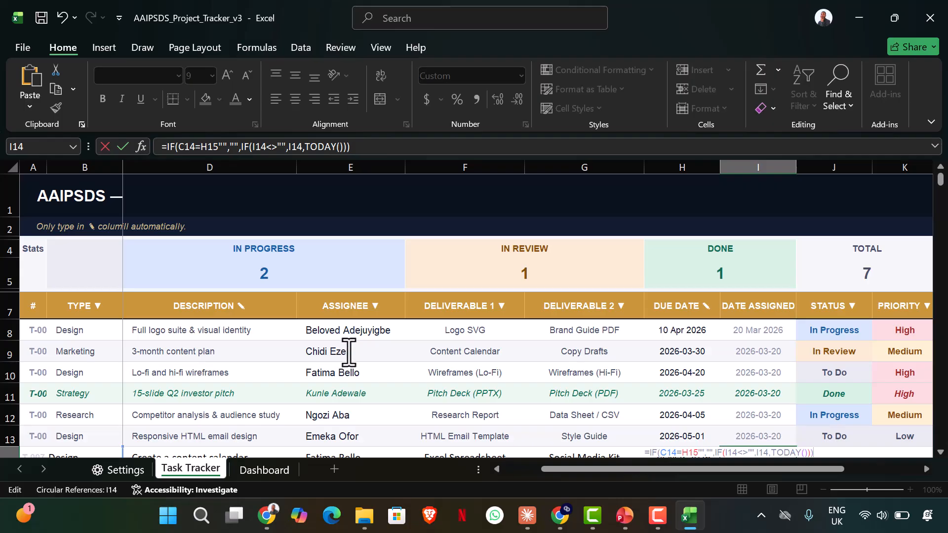
click(656, 521)
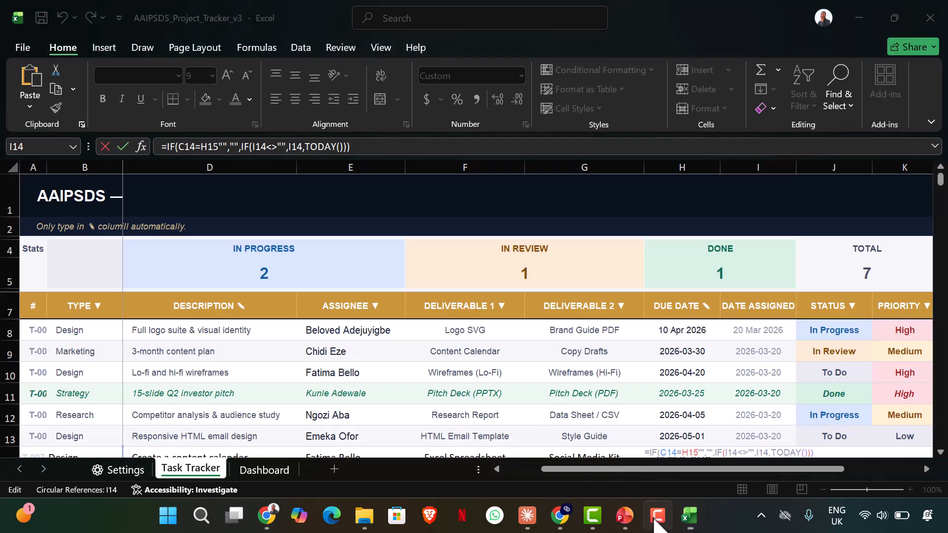